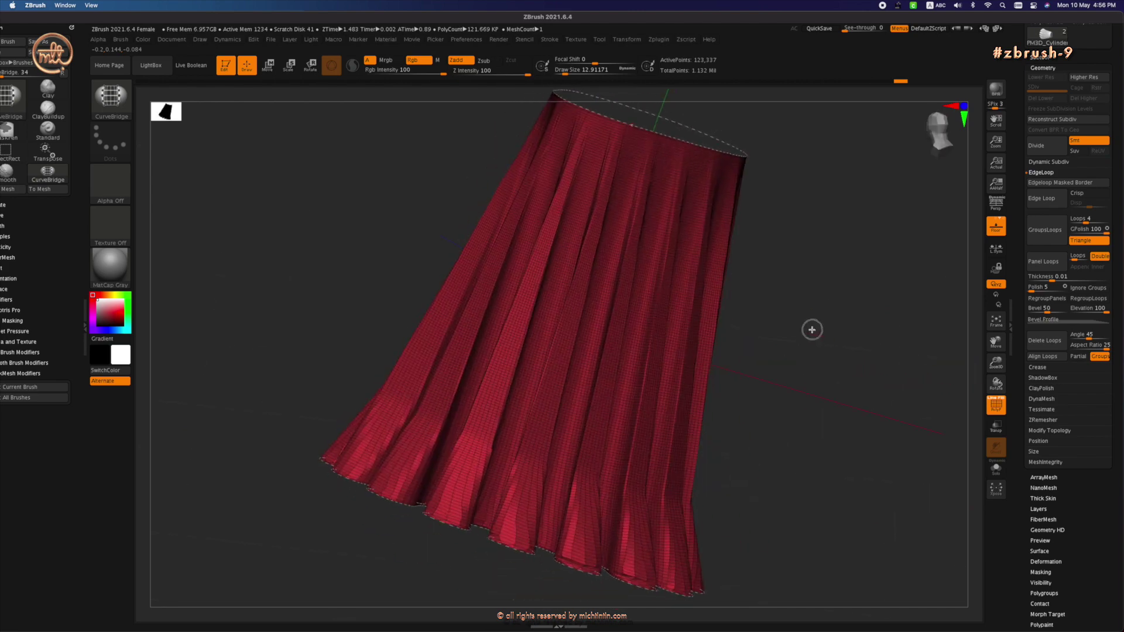
pyautogui.moveTo(629, 160)
pyautogui.mouseDown()
pyautogui.moveTo(658, 168)
pyautogui.moveTo(509, 427)
pyautogui.moveTo(741, 421)
pyautogui.mouseUp()
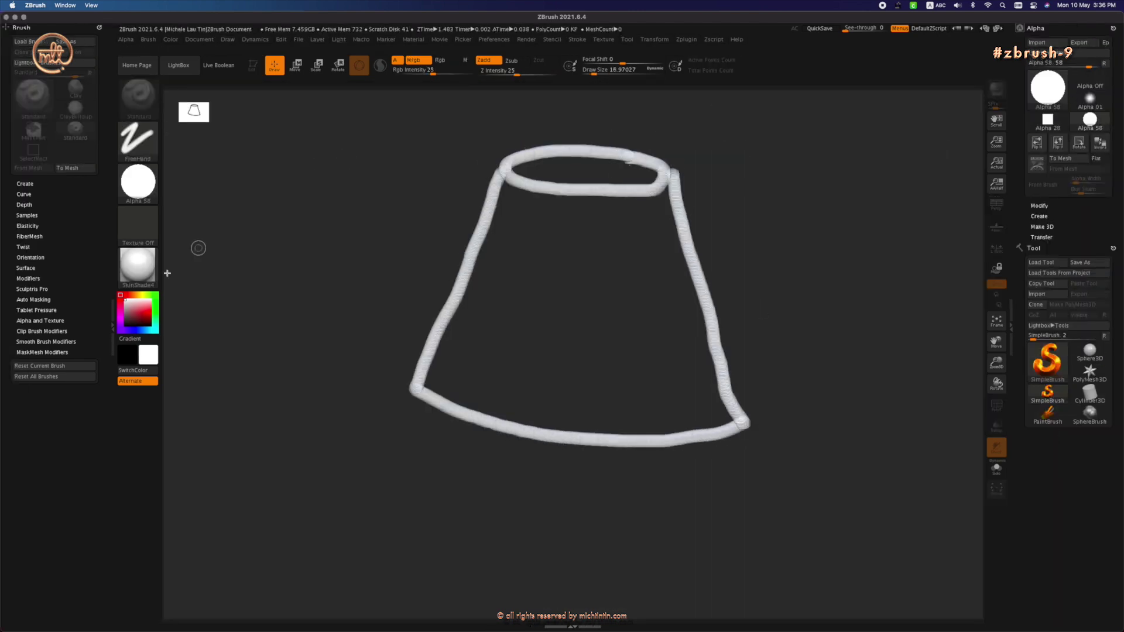
# Step: In red, draw an arrow into the skirt sketch's waist opening labelled 1 and a dashed line along the hem's back edge
pyautogui.click(151, 310)
pyautogui.moveTo(620, 158); pyautogui.dragTo(691, 129)
pyautogui.moveTo(612, 137); pyautogui.dragTo(646, 175)
pyautogui.moveTo(704, 110); pyautogui.dragTo(723, 150)
pyautogui.moveTo(704, 154); pyautogui.dragTo(744, 152)
pyautogui.moveTo(543, 396); pyautogui.dragTo(567, 398)
pyautogui.moveTo(601, 399); pyautogui.dragTo(628, 403)
pyautogui.moveTo(657, 404); pyautogui.dragTo(680, 406)
pyautogui.moveTo(711, 414); pyautogui.dragTo(737, 422)
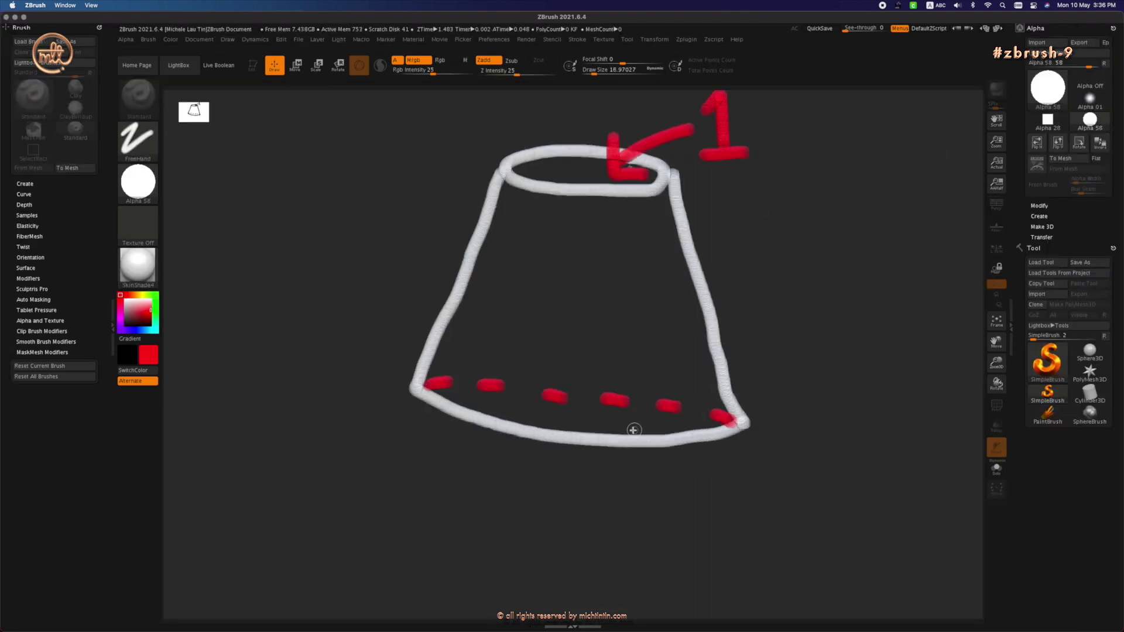
# Step: Draw two more red arrows with labels beside them, one pointing at the skirt sketch's hem and one at its side edge
pyautogui.moveTo(612, 459); pyautogui.dragTo(665, 442)
pyautogui.moveTo(630, 424); pyautogui.dragTo(693, 542)
pyautogui.moveTo(714, 544); pyautogui.dragTo(741, 574)
pyautogui.moveTo(805, 199); pyautogui.dragTo(700, 246)
pyautogui.moveTo(699, 228); pyautogui.dragTo(743, 260)
pyautogui.moveTo(823, 171); pyautogui.dragTo(825, 228)
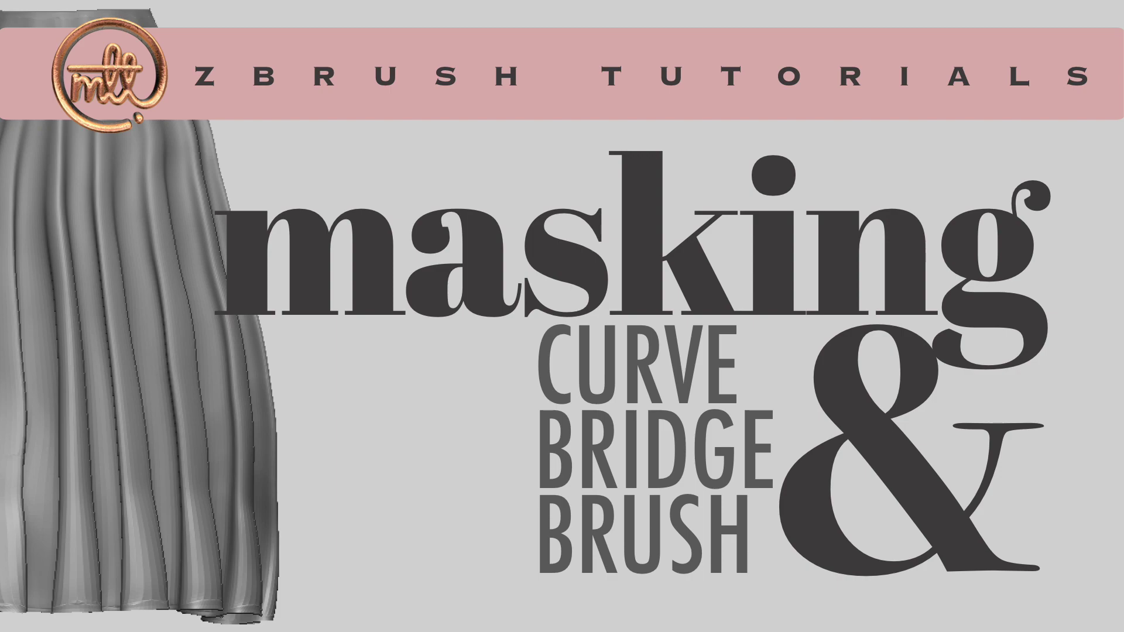
# Step: Open the Female.ZPR project and add a Cylinder3D as a new subtool
pyautogui.press(',')
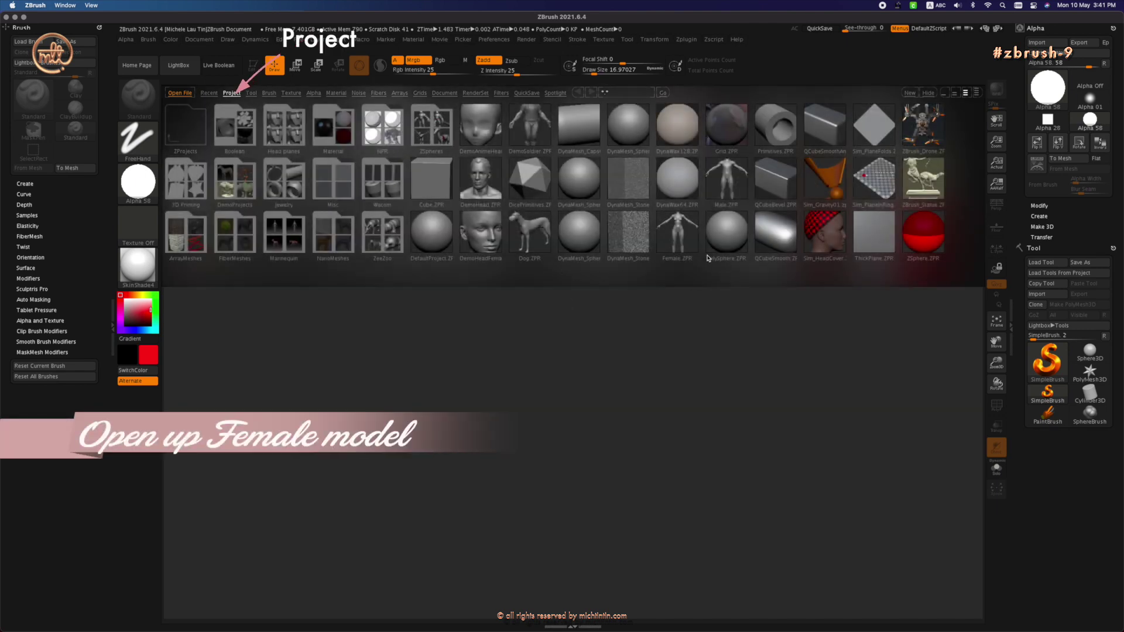
pyautogui.click(675, 233)
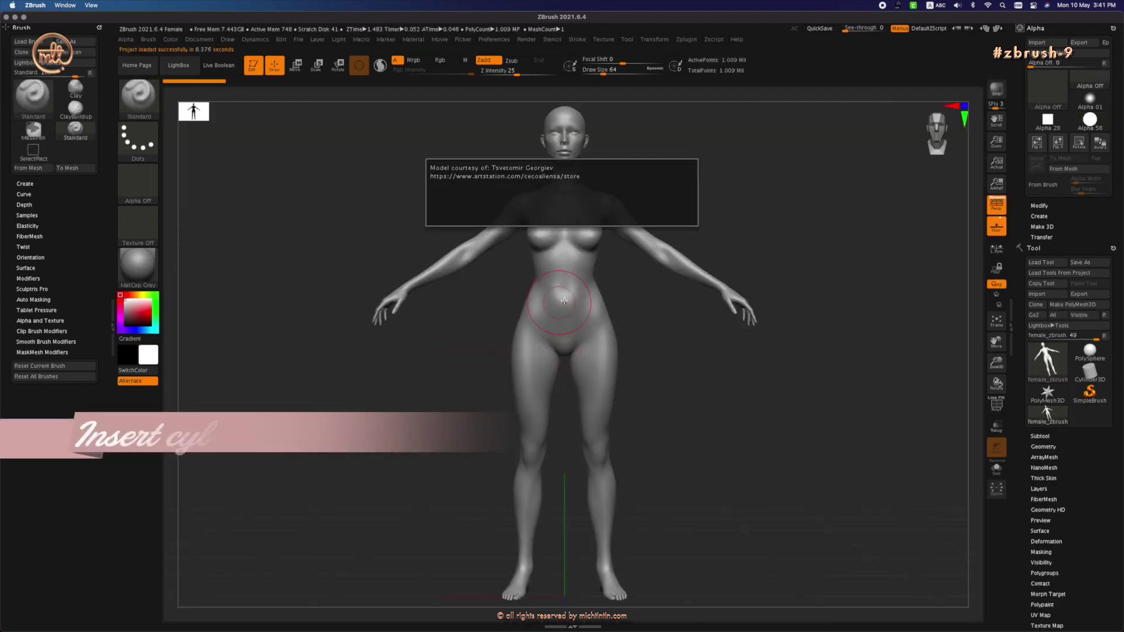
pyautogui.click(1050, 436)
pyautogui.click(1084, 581)
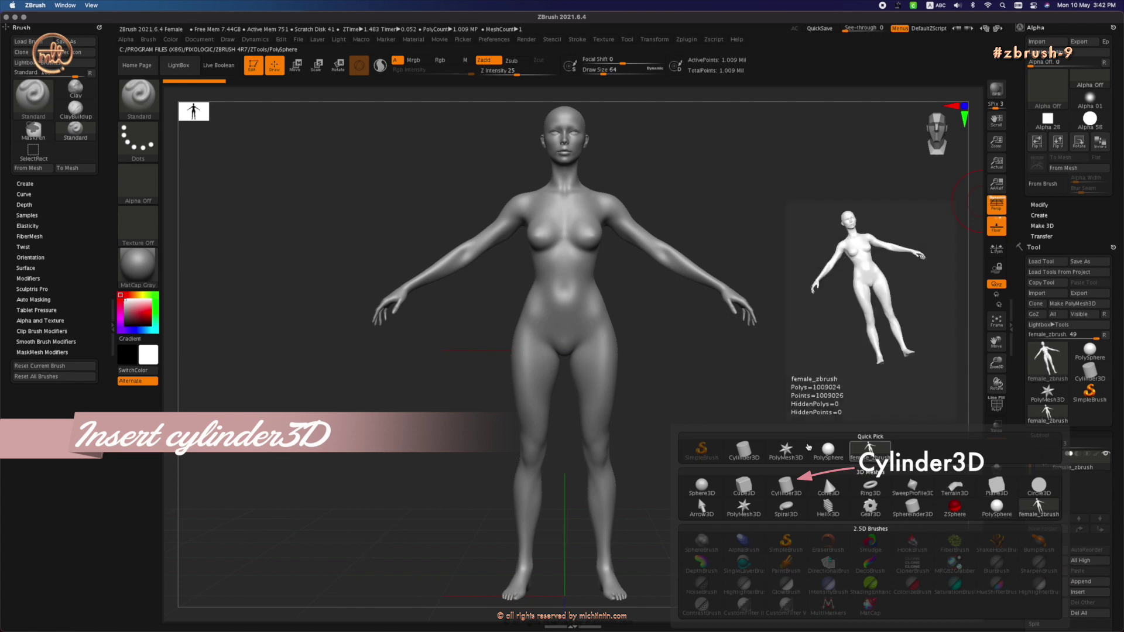
pyautogui.click(786, 484)
# Step: Select the cylinder subtool and uniformly scale it down to span from below the waistline to above the knees
pyautogui.click(1059, 457)
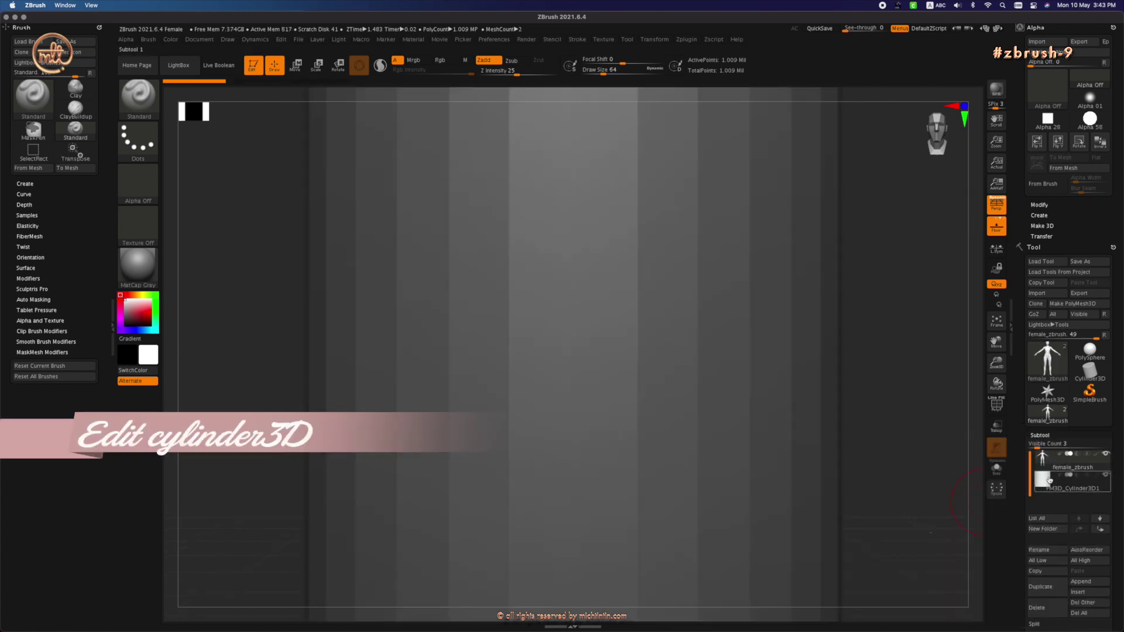
pyautogui.click(1061, 485)
pyautogui.press('w')
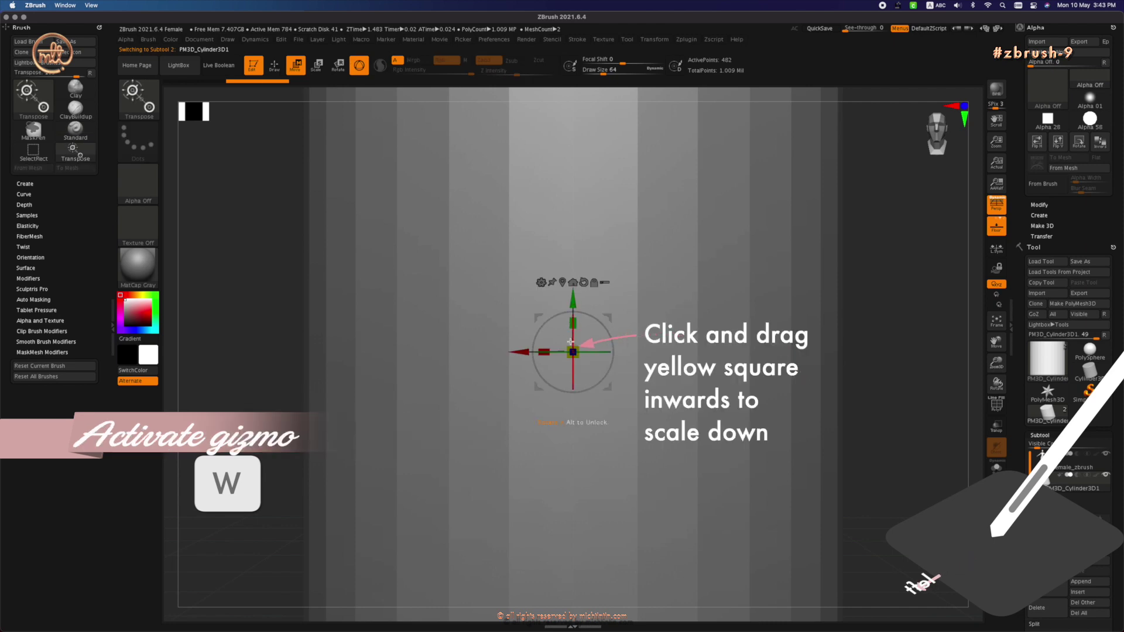
pyautogui.moveTo(579, 346); pyautogui.dragTo(434, 524)
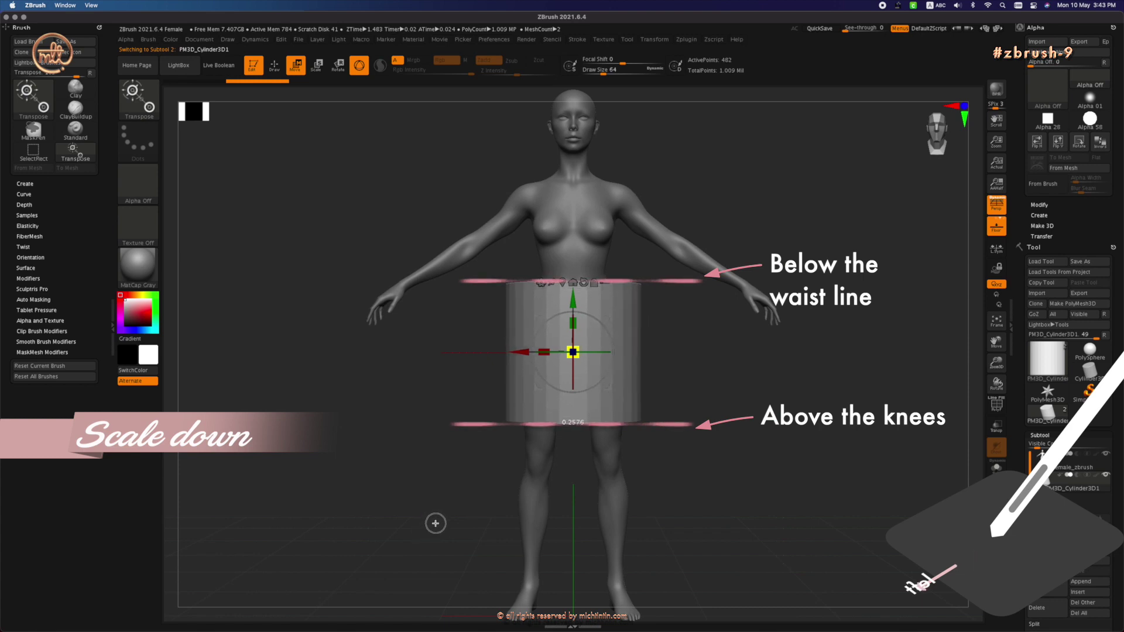
# Step: Return to Draw mode and turn on Polyframe to show the cylinder's mesh
pyautogui.press('q')
pyautogui.hotkey('shift', 'f')
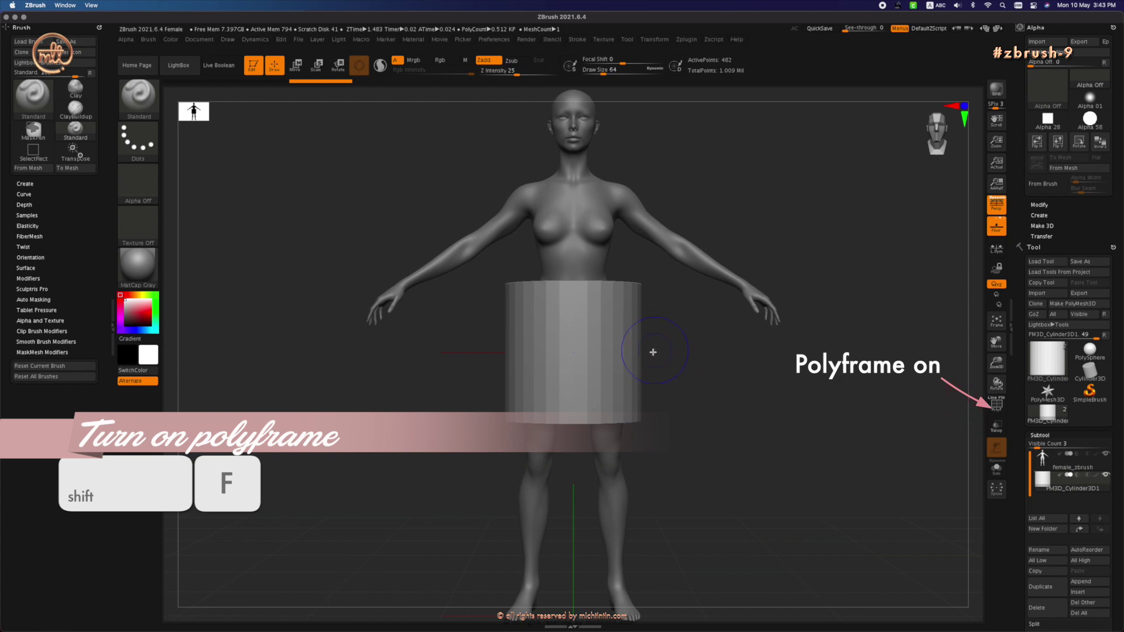
pyautogui.hotkey('shift', 'f')
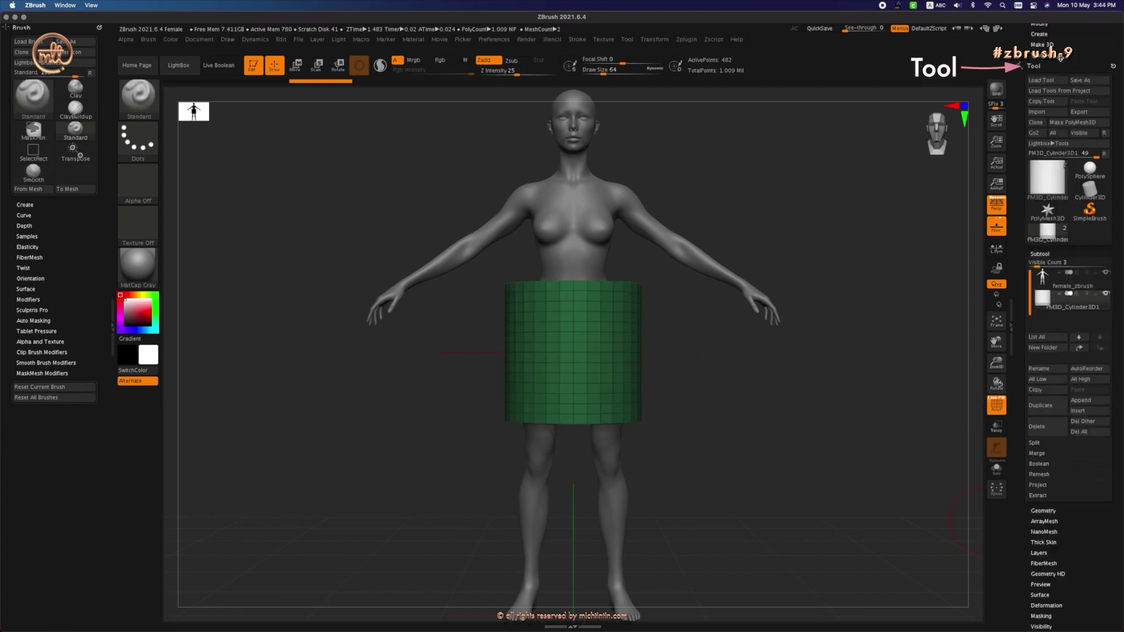
# Step: Try DynaMesh on the cylinder with blur 0 and resolution 800, and frame it in the view
pyautogui.click(1042, 511)
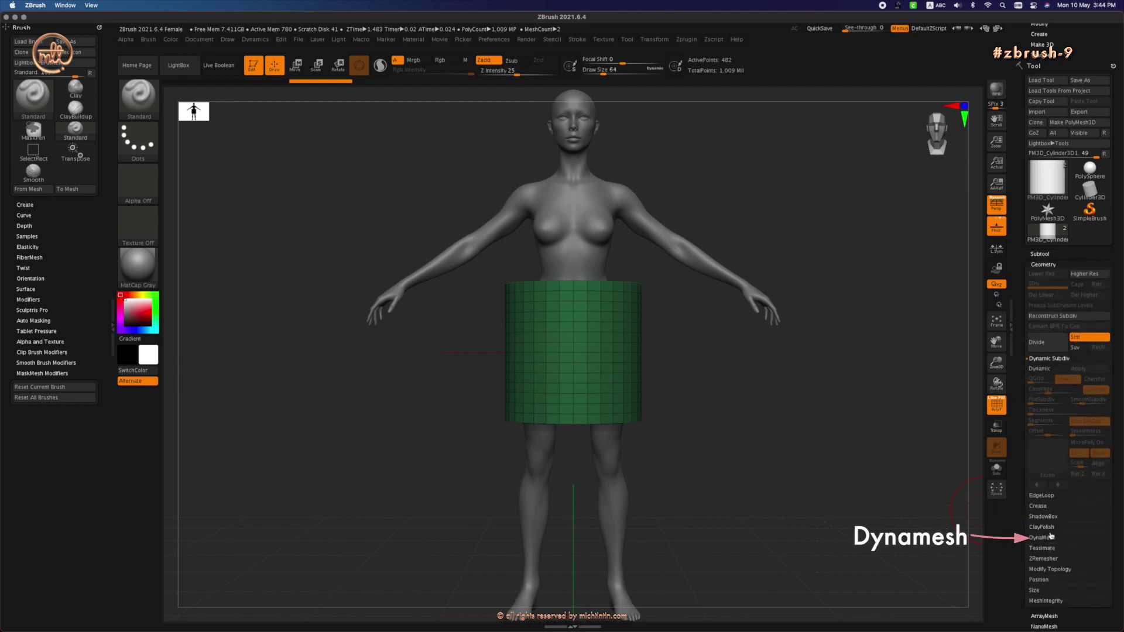
pyautogui.click(1048, 538)
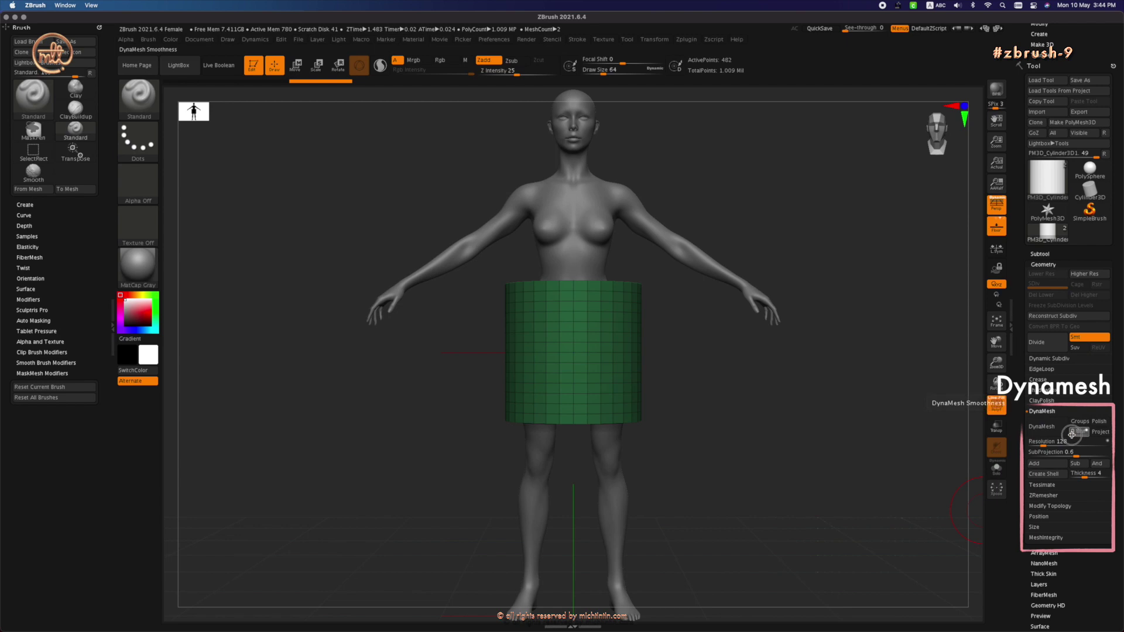
pyautogui.click(1045, 446)
pyautogui.moveTo(1057, 449); pyautogui.dragTo(1061, 451)
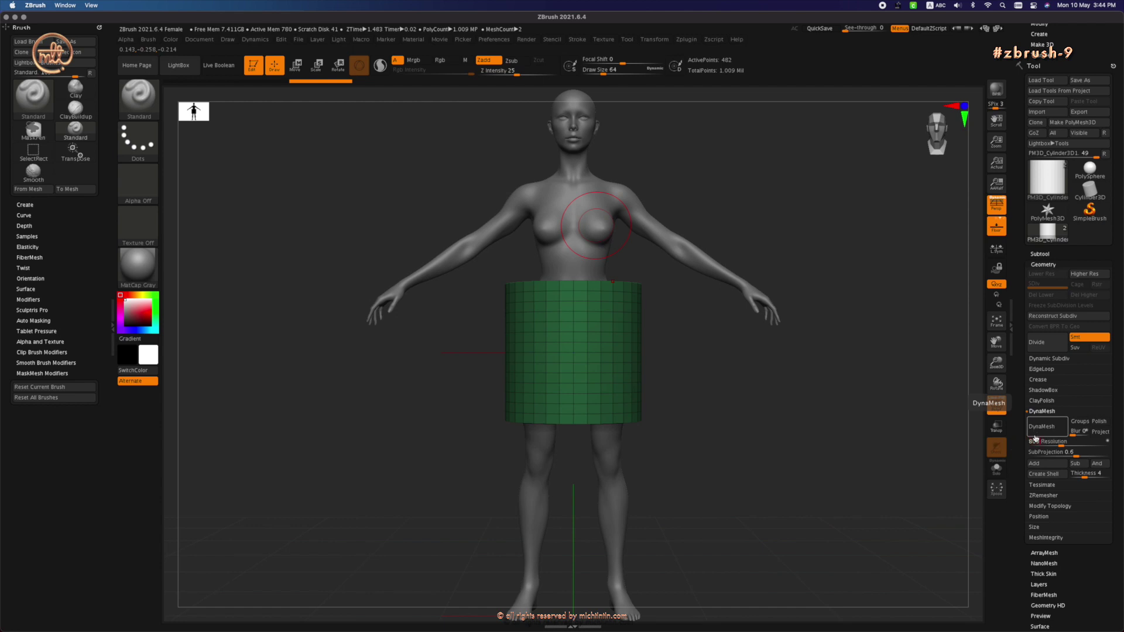
pyautogui.click(1043, 441)
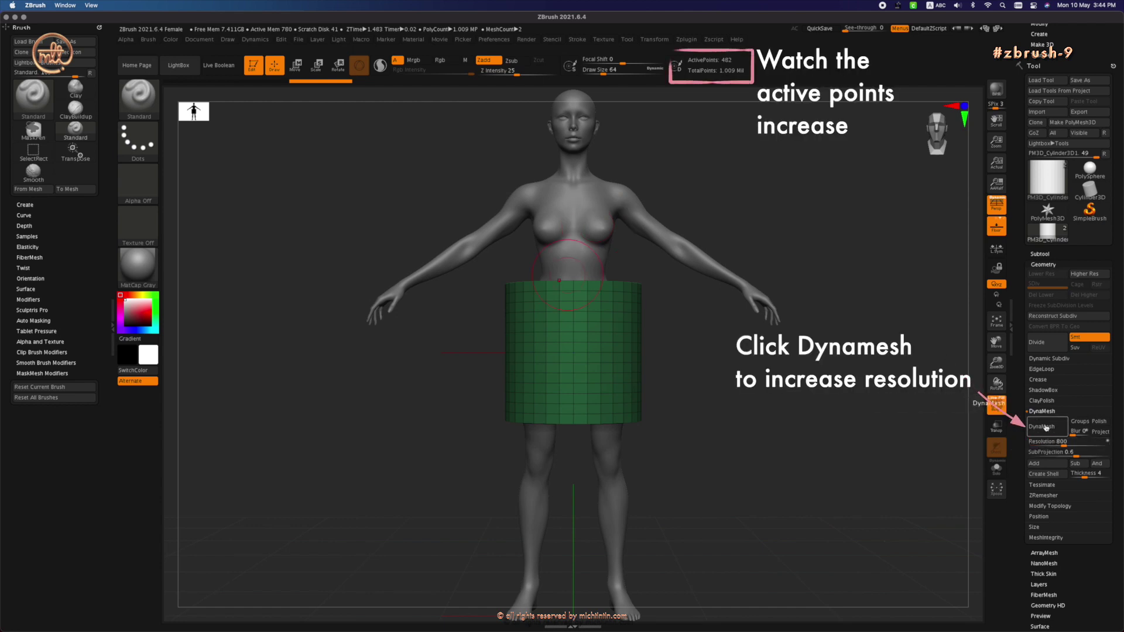
pyautogui.click(1046, 427)
pyautogui.press('f')
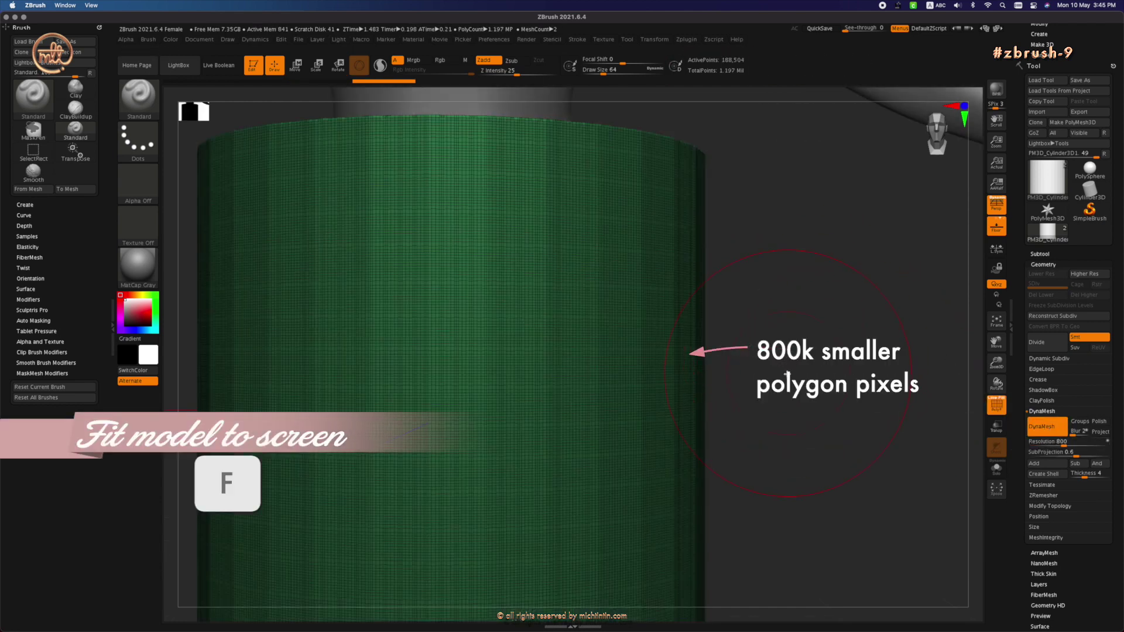
# Step: Undo the DynaMesh and remesh the cylinder with blur 2 and resolution 512 for comparison
pyautogui.hotkey('ctrl', 'z')
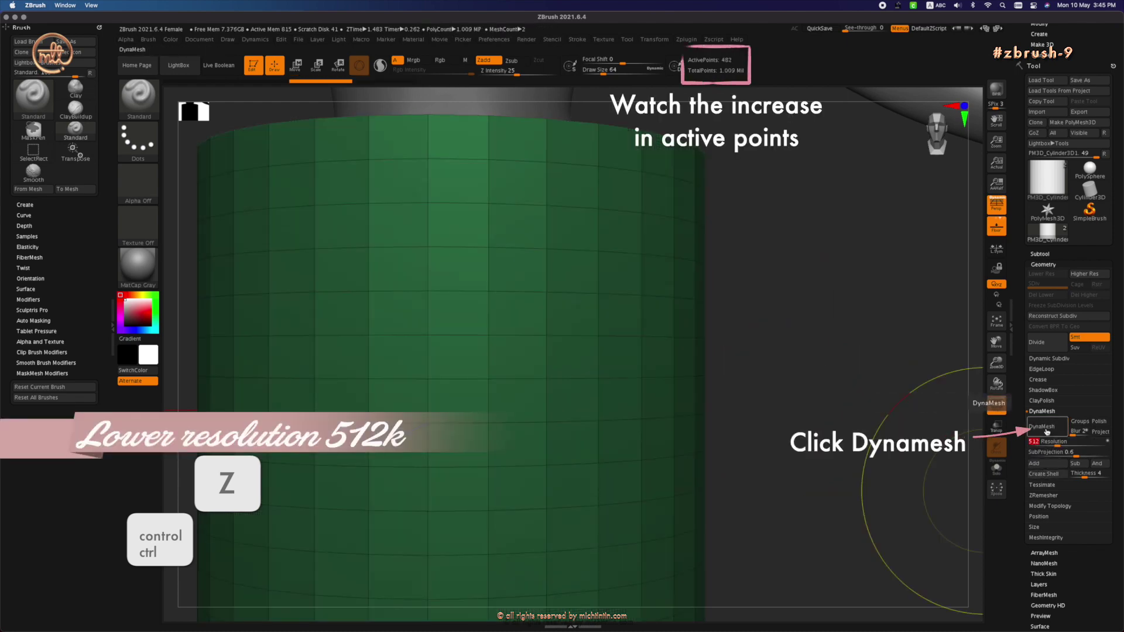
pyautogui.click(1043, 428)
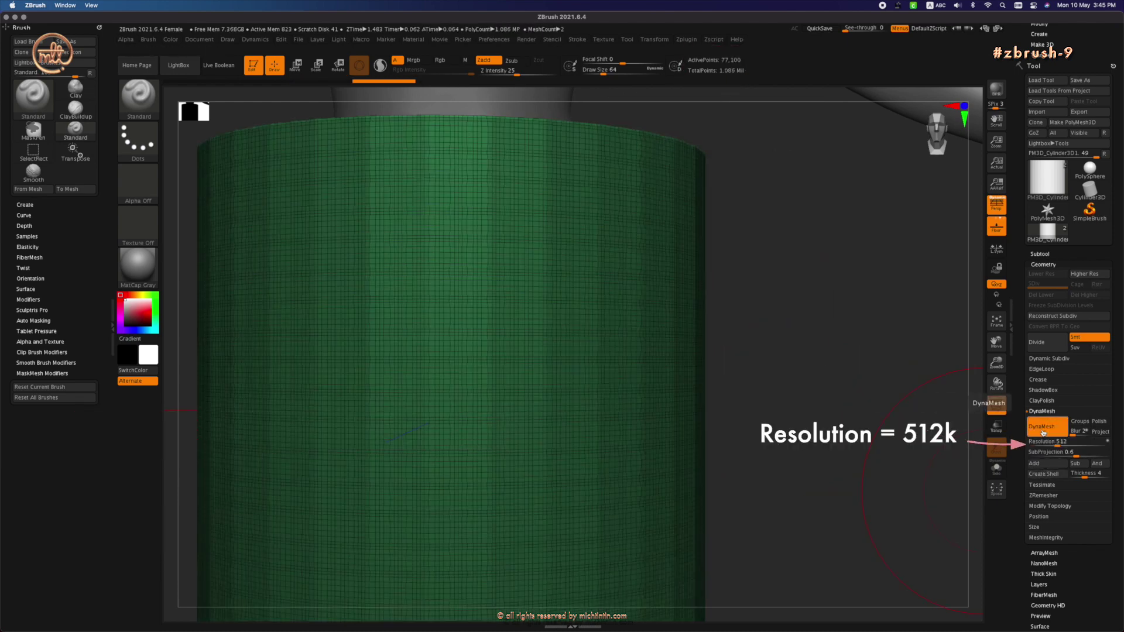
# Step: Set the DynaMesh resolution to 800 and remesh the cylinder
pyautogui.click(1038, 442)
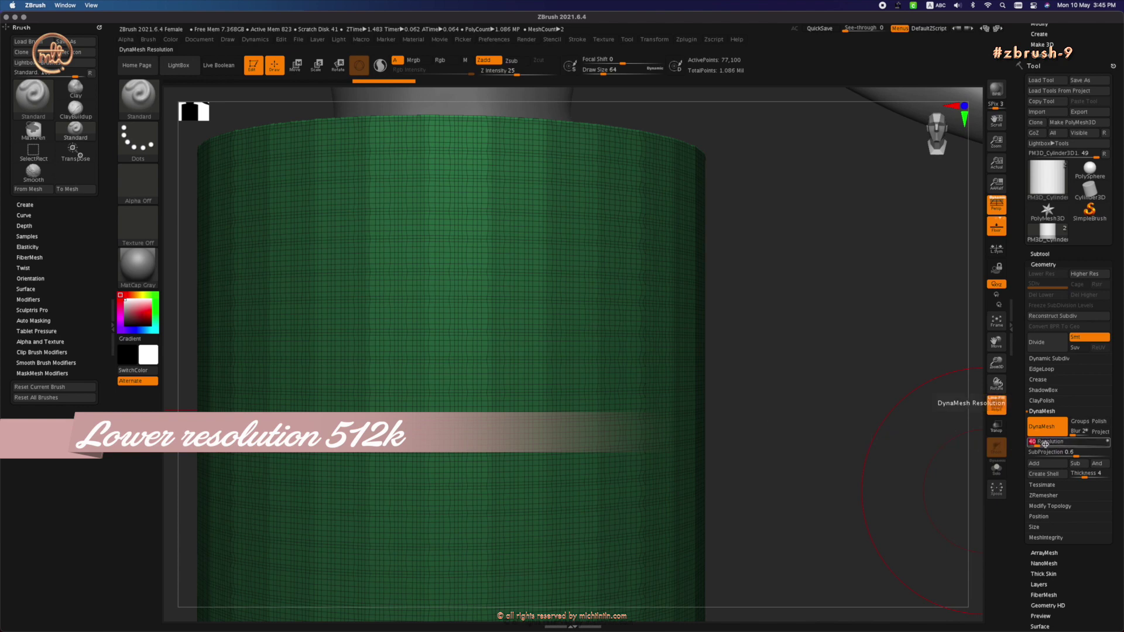
pyautogui.write('800')
pyautogui.press('Return')
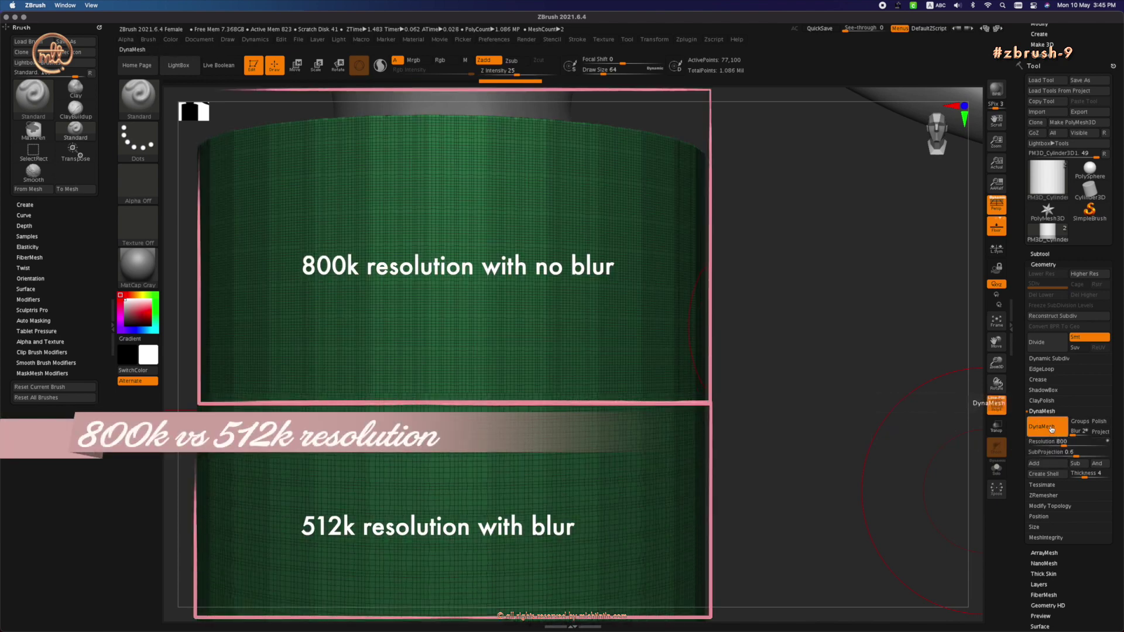
pyautogui.click(1051, 430)
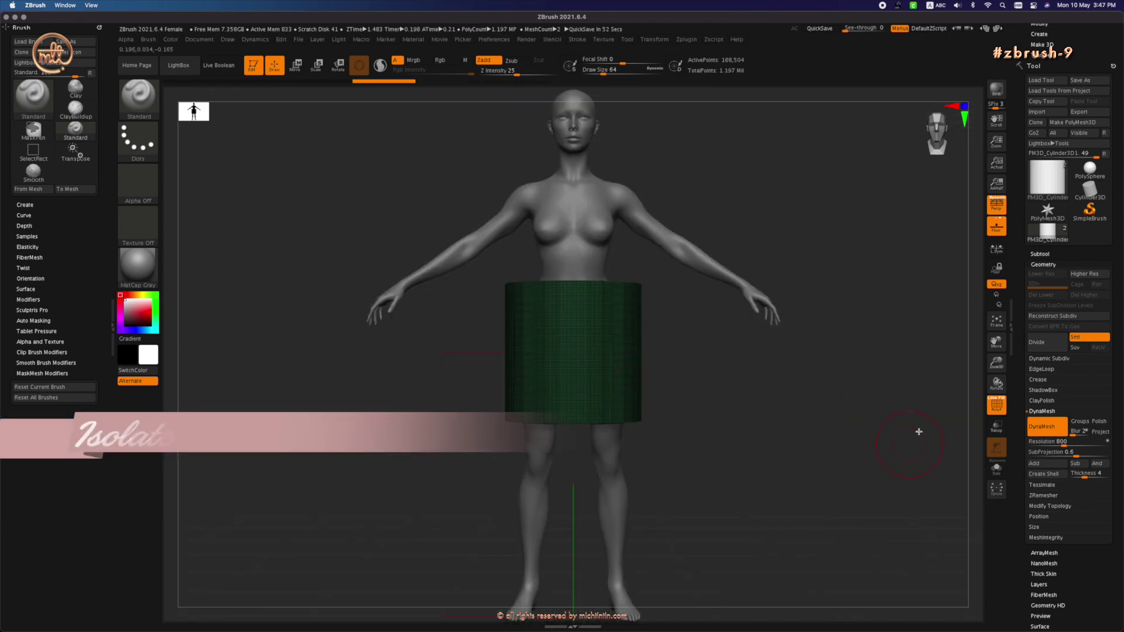
# Step: Select the female_zbrush subtool and isolate the part of the body from the waist to just above the knees
pyautogui.click(1053, 253)
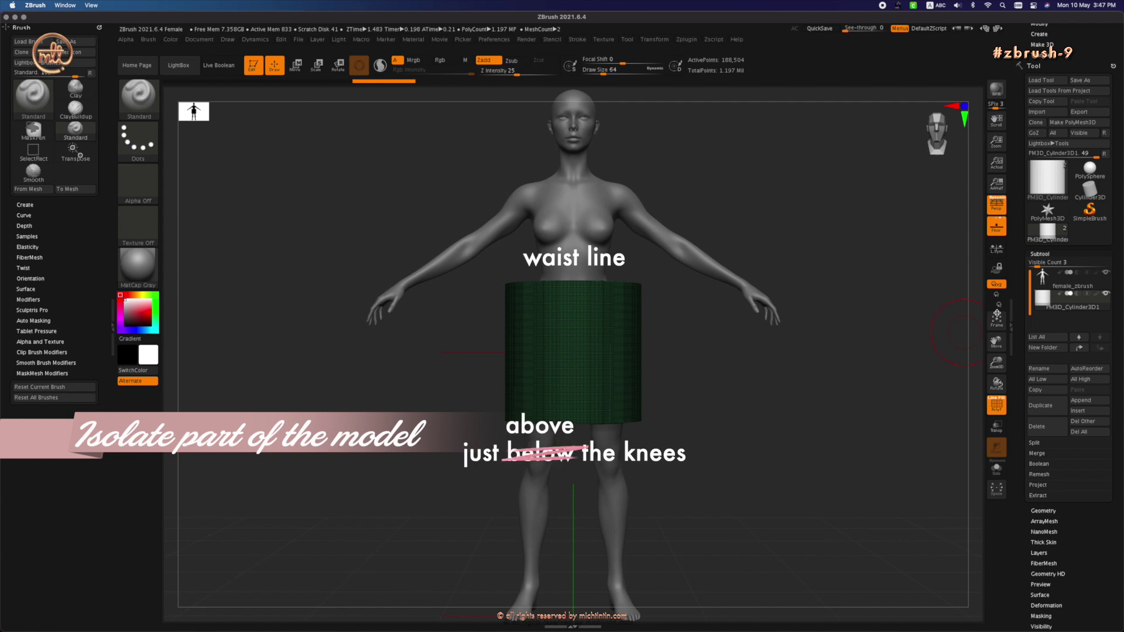
pyautogui.click(1048, 285)
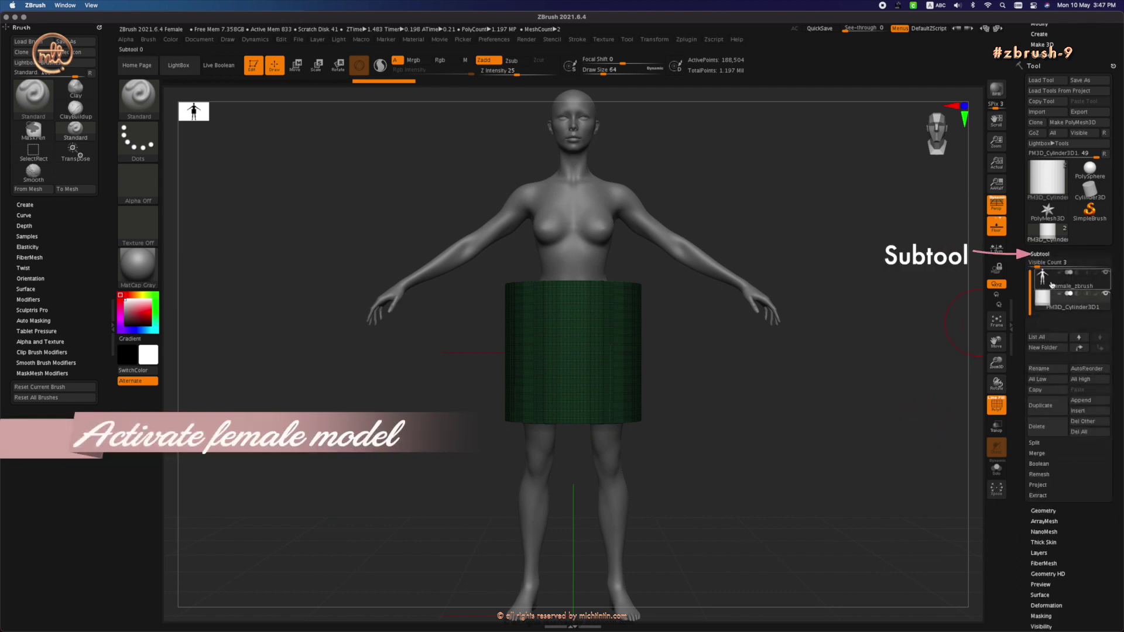
pyautogui.click(1046, 279)
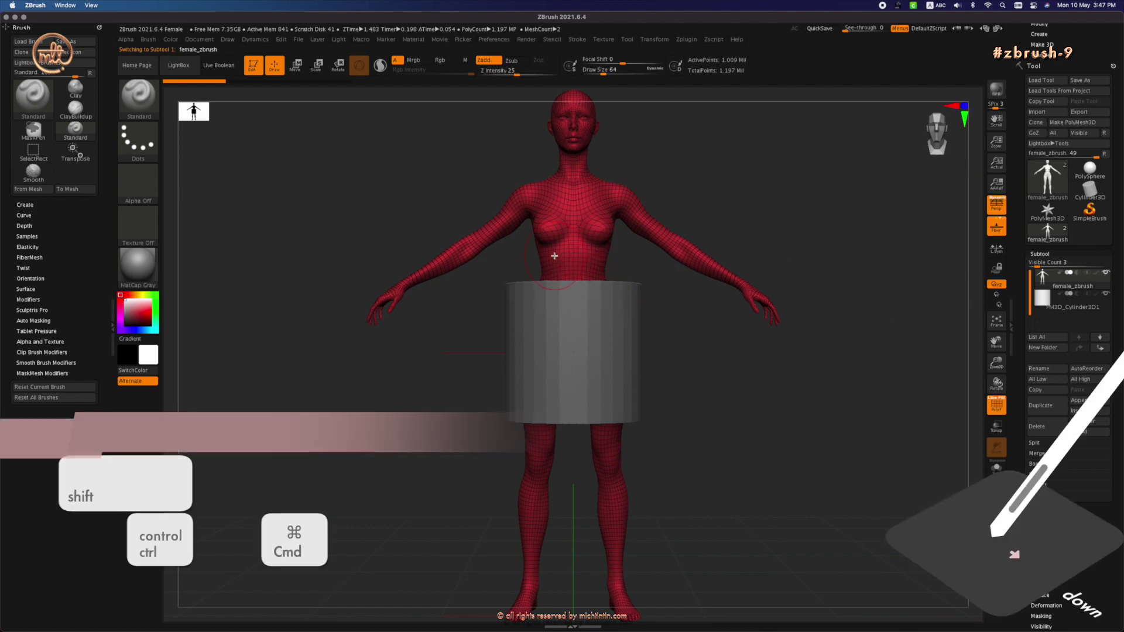
pyautogui.hotkey('ctrl', 'shift')
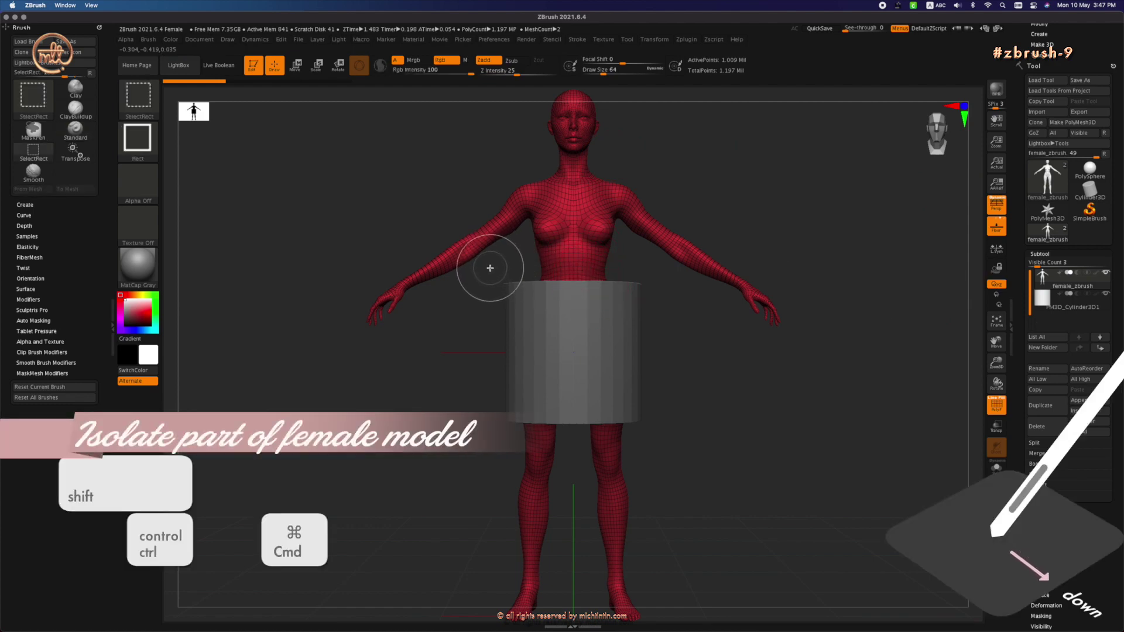
pyautogui.moveTo(481, 269)
pyautogui.keyDown('ctrl'); pyautogui.keyDown('shift'); pyautogui.mouseDown()
pyautogui.moveTo(630, 388)
pyautogui.moveTo(688, 456)
pyautogui.moveTo(684, 435)
pyautogui.mouseUp(); pyautogui.keyUp('shift'); pyautogui.keyUp('ctrl')
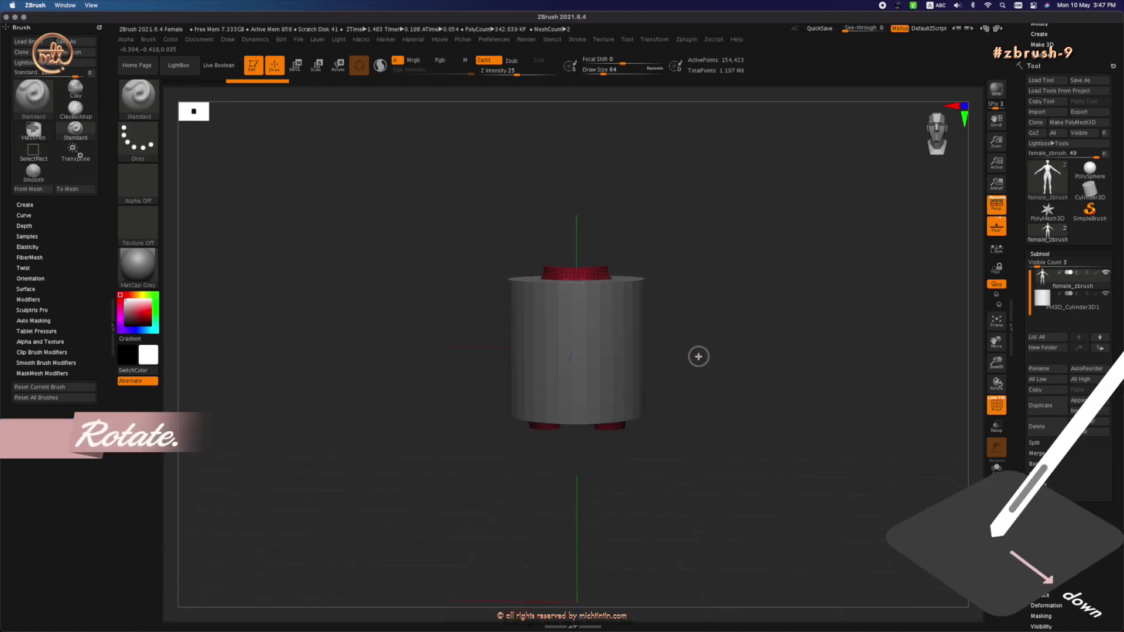
# Step: Viewing the cylinder from above, set MaskPen to the FreeHand stroke with focal shift -100 and a draw size of about 3.7
pyautogui.moveTo(699, 356); pyautogui.dragTo(718, 527)
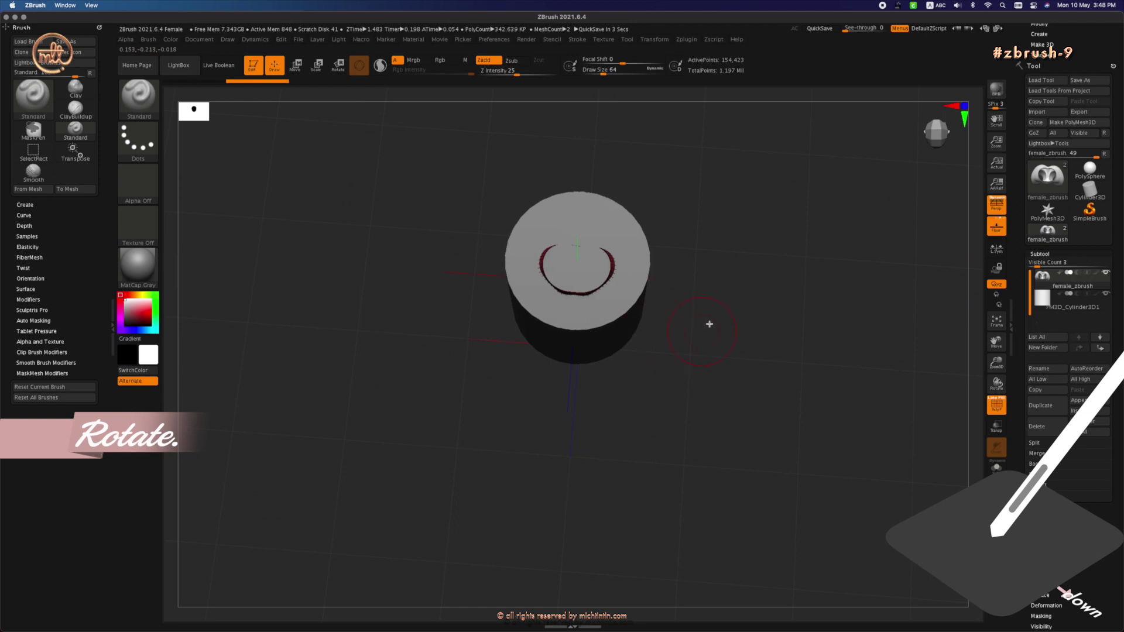
pyautogui.press('f')
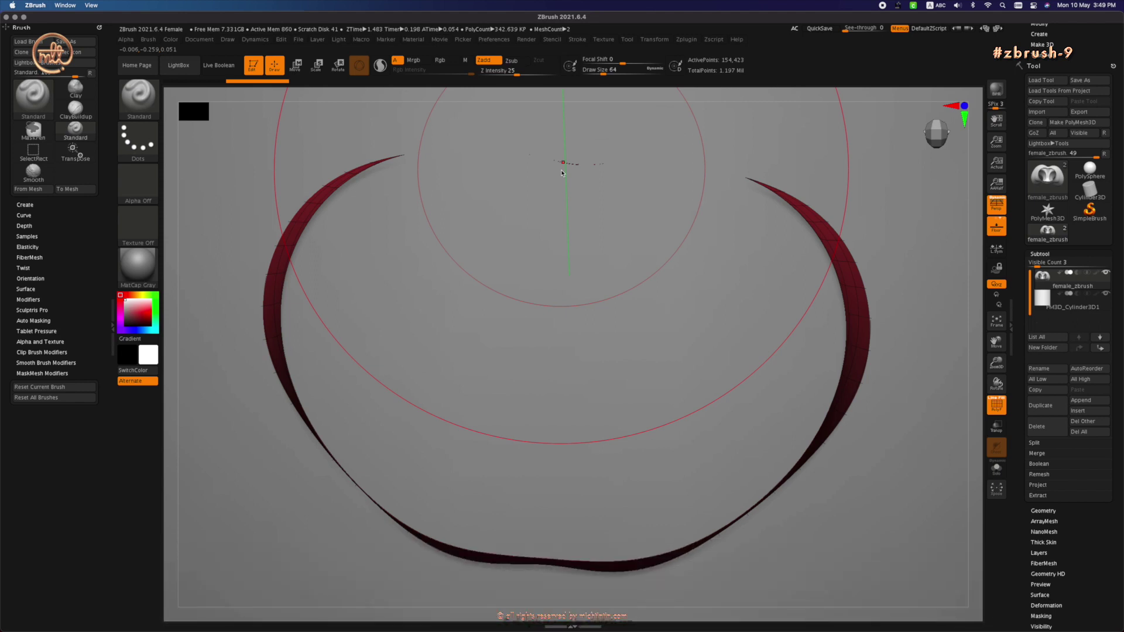
pyautogui.press('ctrl')
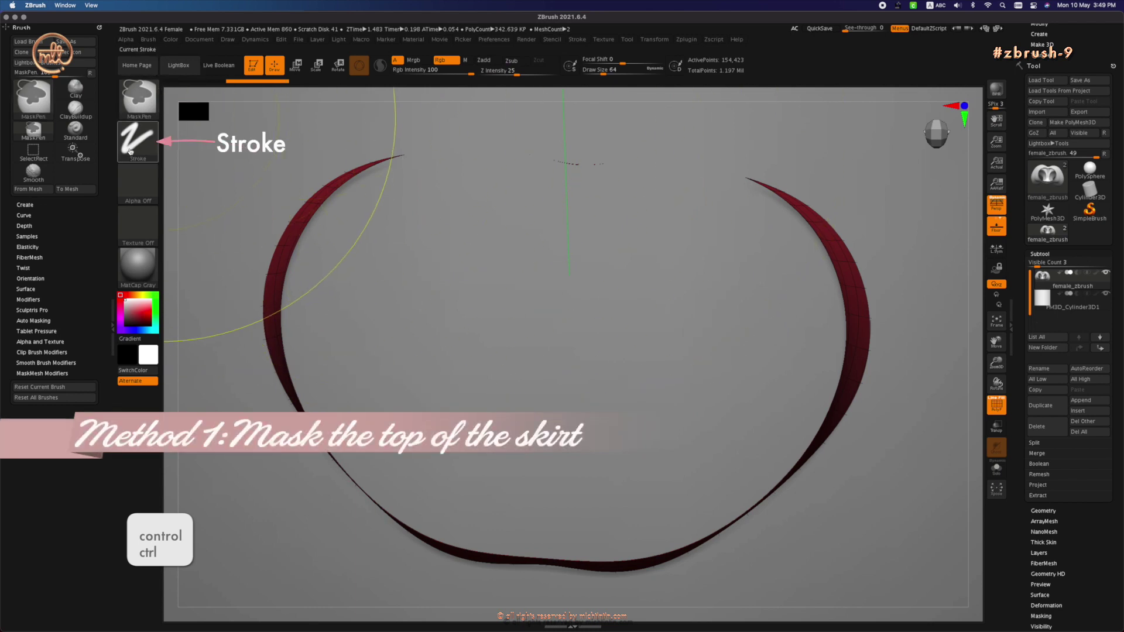
pyautogui.click(146, 141)
pyautogui.click(283, 151)
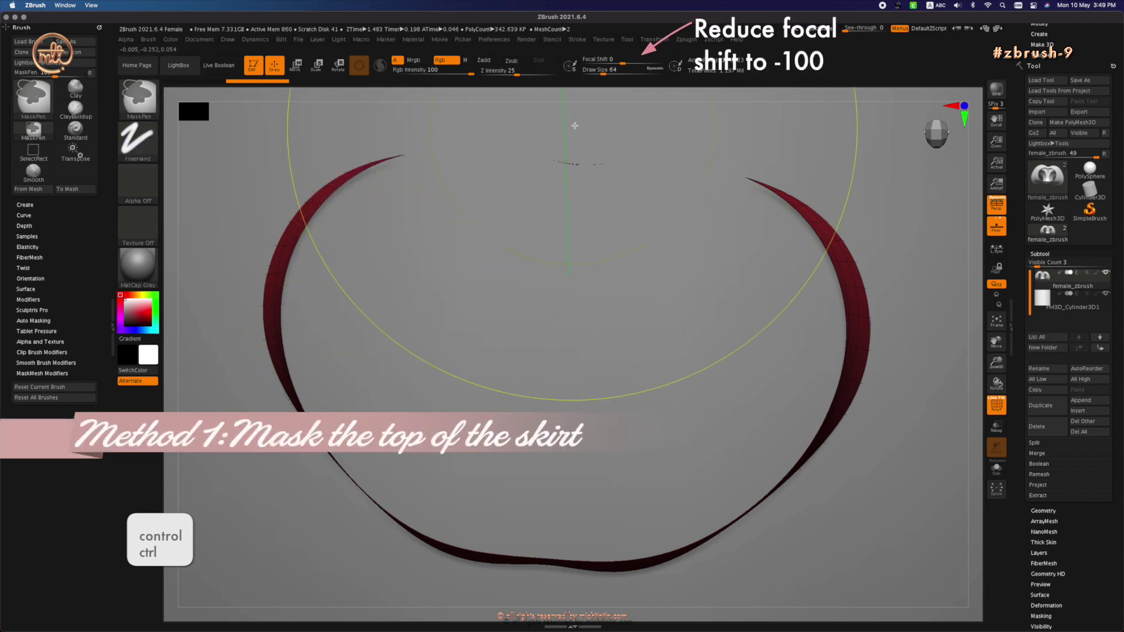
pyautogui.moveTo(622, 63); pyautogui.dragTo(583, 59)
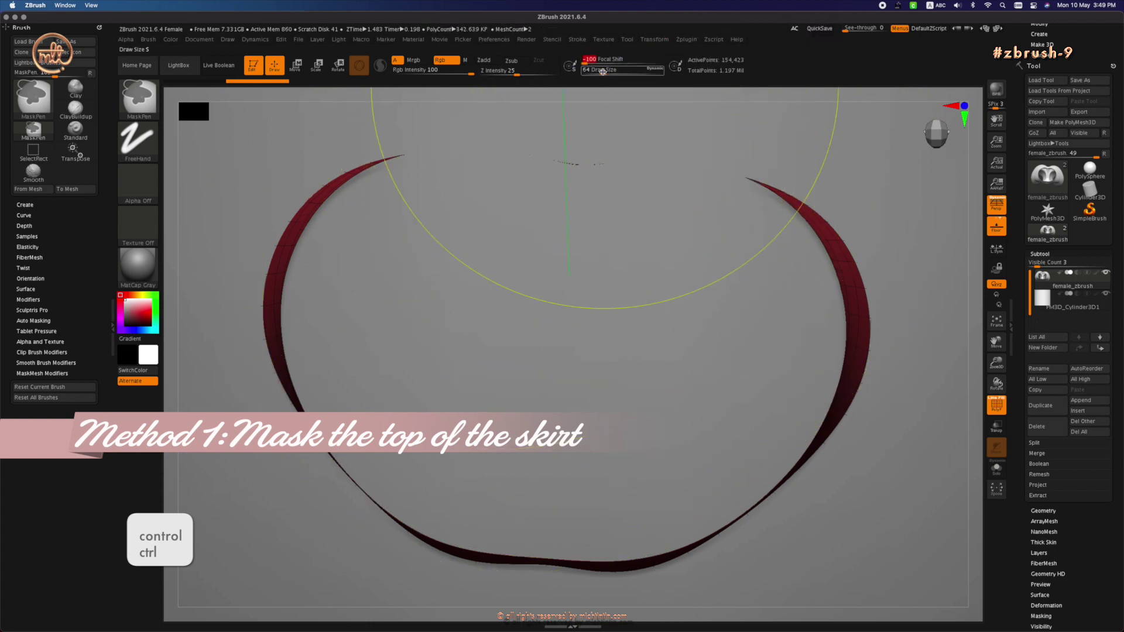
pyautogui.press('ctrl')
# Step: Select the PM3D_Cylinder3D1 subtool, mask its top along the waist outline, and erase the mask that spills outside
pyautogui.click(1044, 299)
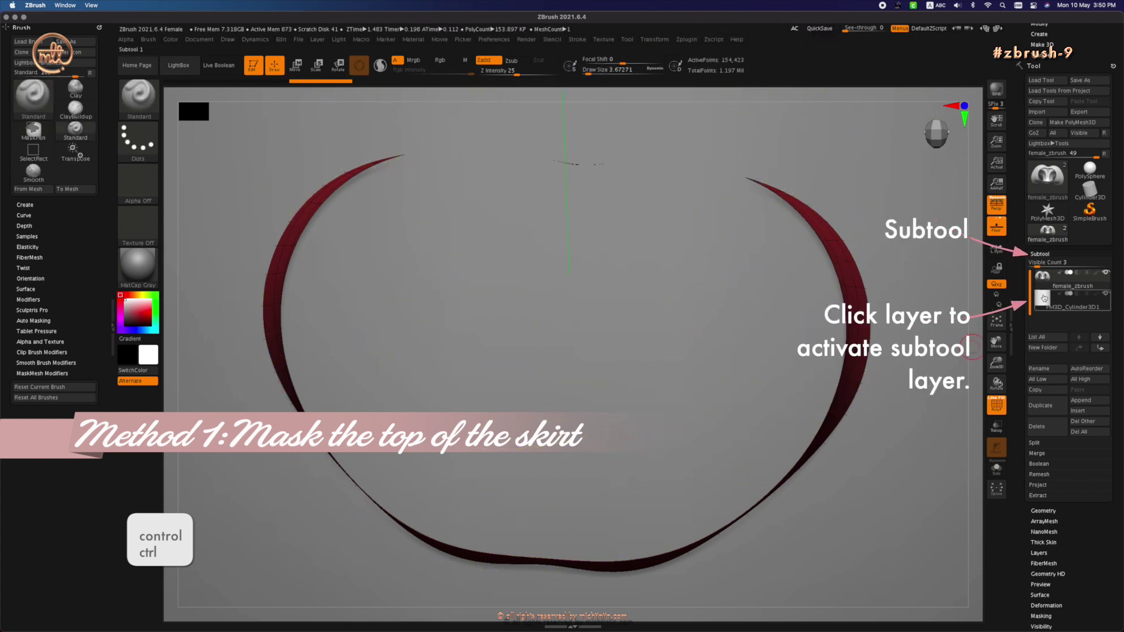
pyautogui.click(1042, 297)
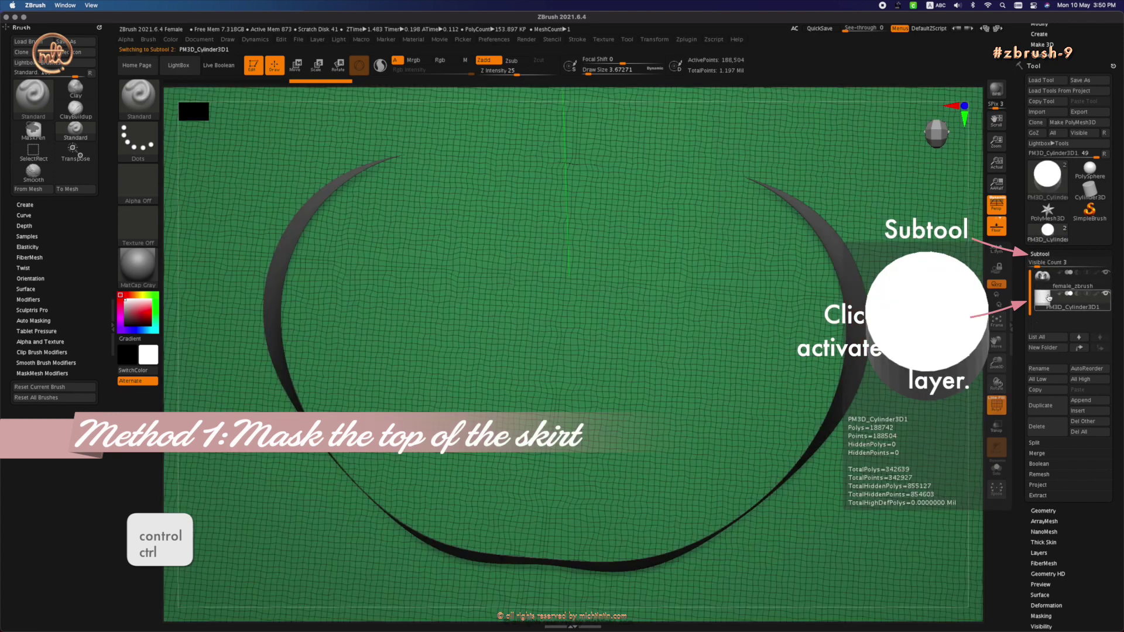
pyautogui.press('ctrl')
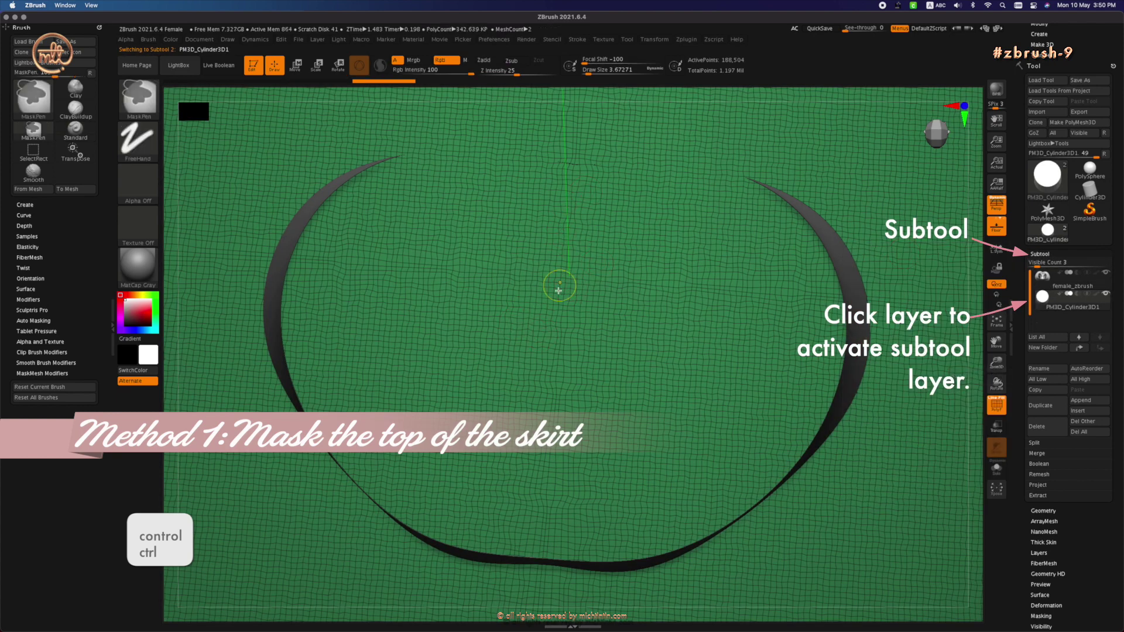
pyautogui.moveTo(491, 157)
pyautogui.keyDown('ctrl'); pyautogui.mouseDown()
pyautogui.moveTo(447, 150)
pyautogui.moveTo(336, 196)
pyautogui.moveTo(281, 296)
pyautogui.moveTo(339, 234)
pyautogui.moveTo(316, 313)
pyautogui.moveTo(404, 251)
pyautogui.moveTo(371, 369)
pyautogui.moveTo(504, 258)
pyautogui.moveTo(563, 276)
pyautogui.moveTo(491, 410)
pyautogui.moveTo(620, 305)
pyautogui.moveTo(557, 299)
pyautogui.mouseUp(); pyautogui.keyUp('ctrl')
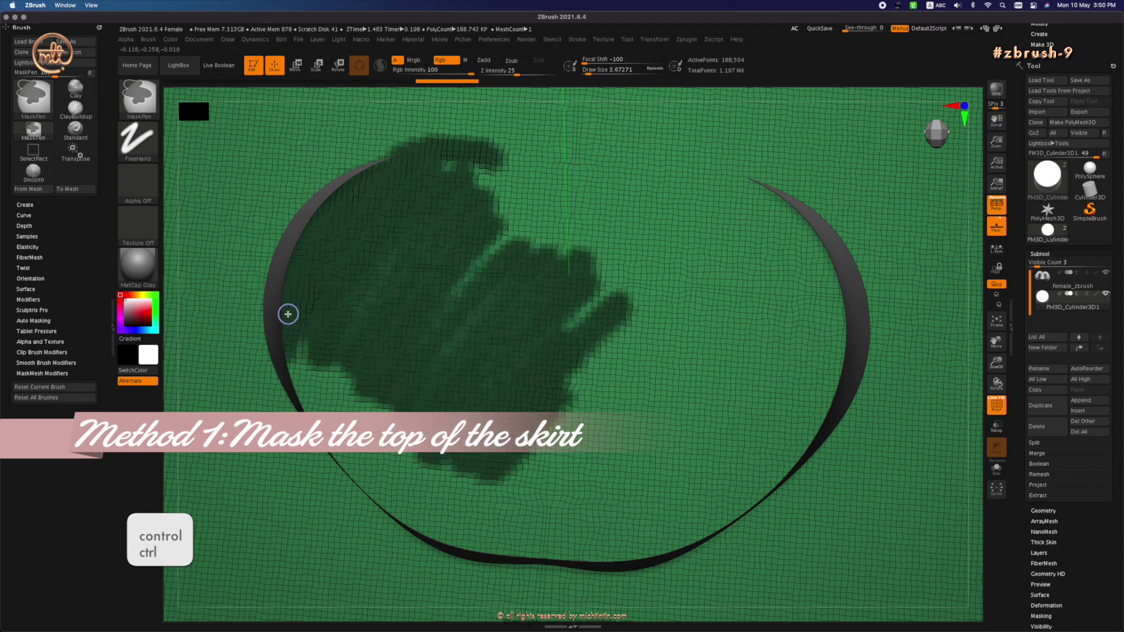
pyautogui.moveTo(288, 314)
pyautogui.keyDown('ctrl'); pyautogui.mouseDown()
pyautogui.moveTo(307, 400)
pyautogui.moveTo(376, 467)
pyautogui.moveTo(401, 512)
pyautogui.moveTo(527, 567)
pyautogui.moveTo(710, 539)
pyautogui.moveTo(830, 407)
pyautogui.mouseUp(); pyautogui.keyUp('ctrl')
pyautogui.press('alt')
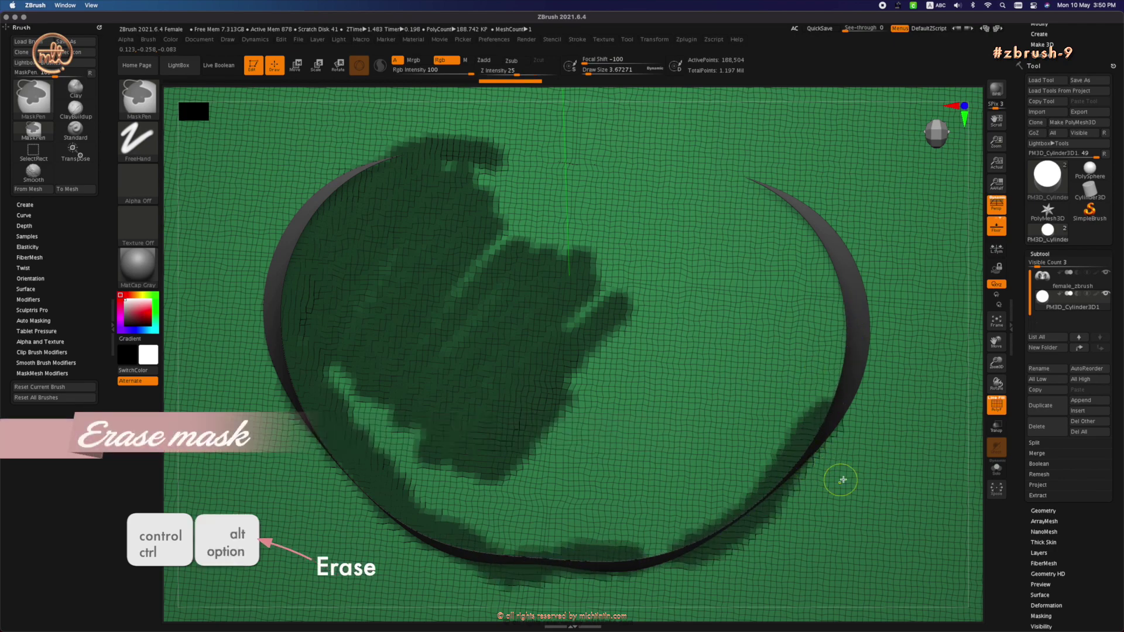
pyautogui.moveTo(801, 483)
pyautogui.keyDown('ctrl'); pyautogui.keyDown('alt'); pyautogui.mouseDown()
pyautogui.moveTo(766, 522)
pyautogui.moveTo(685, 564)
pyautogui.moveTo(447, 557)
pyautogui.moveTo(359, 504)
pyautogui.moveTo(297, 414)
pyautogui.mouseUp(); pyautogui.keyUp('alt'); pyautogui.keyUp('ctrl')
# Step: Increase the draw size to about 17 and mask the rest of the waist area on the cylinder's top
pyautogui.press('s')
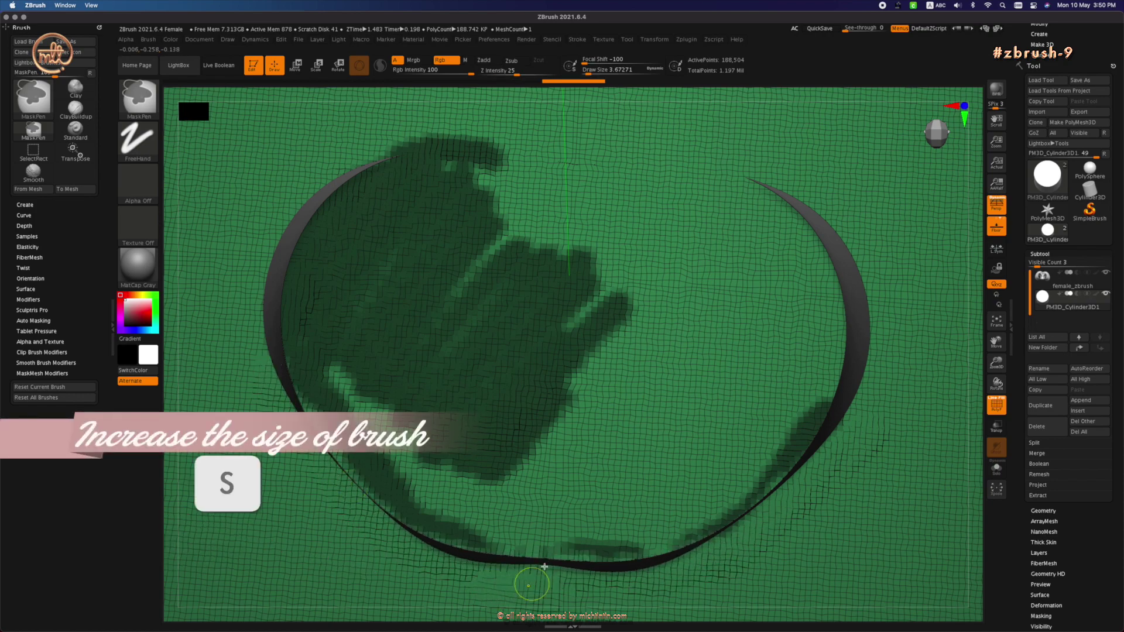
pyautogui.press('s')
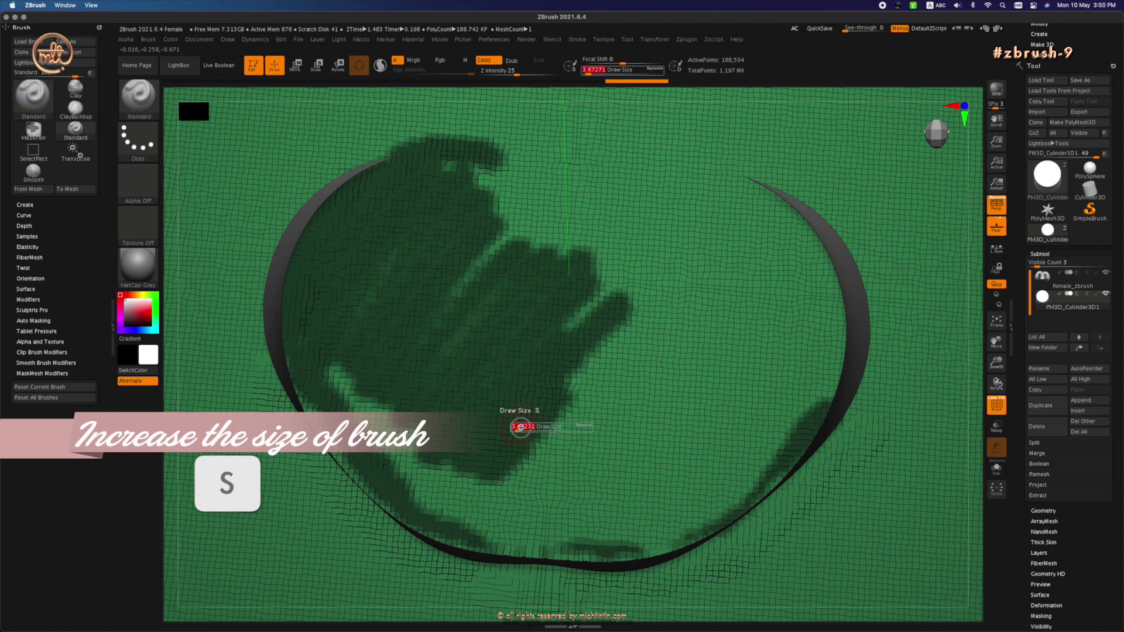
pyautogui.moveTo(516, 428); pyautogui.dragTo(522, 428)
pyautogui.moveTo(510, 469)
pyautogui.keyDown('ctrl'); pyautogui.mouseDown()
pyautogui.moveTo(404, 433)
pyautogui.moveTo(386, 381)
pyautogui.mouseUp(); pyautogui.keyUp('ctrl')
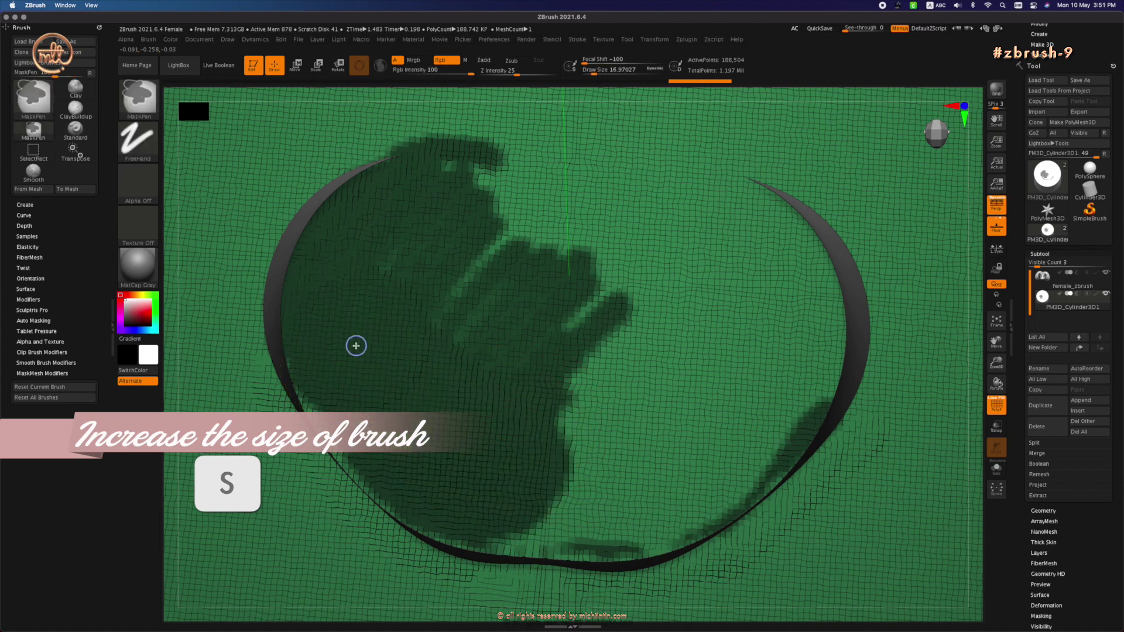
pyautogui.moveTo(357, 346)
pyautogui.keyDown('ctrl'); pyautogui.mouseDown()
pyautogui.moveTo(381, 419)
pyautogui.moveTo(534, 495)
pyautogui.moveTo(707, 454)
pyautogui.moveTo(788, 296)
pyautogui.moveTo(579, 193)
pyautogui.moveTo(336, 314)
pyautogui.moveTo(647, 374)
pyautogui.mouseUp(); pyautogui.keyUp('ctrl')
# Step: Reduce the draw size to about 3.1 and erase the excess mask beyond the back edge of the waist
pyautogui.press('s')
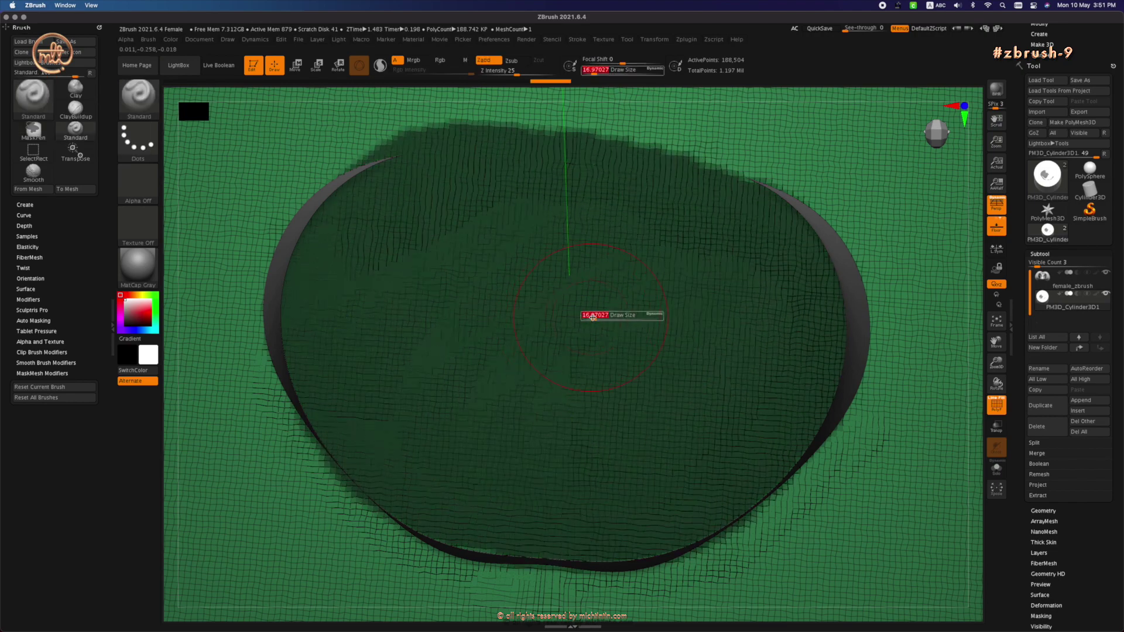
pyautogui.moveTo(594, 316); pyautogui.dragTo(587, 316)
pyautogui.moveTo(398, 122)
pyautogui.keyDown('ctrl'); pyautogui.keyDown('alt'); pyautogui.mouseDown()
pyautogui.moveTo(487, 129)
pyautogui.moveTo(768, 209)
pyautogui.mouseUp(); pyautogui.keyUp('alt'); pyautogui.keyUp('ctrl')
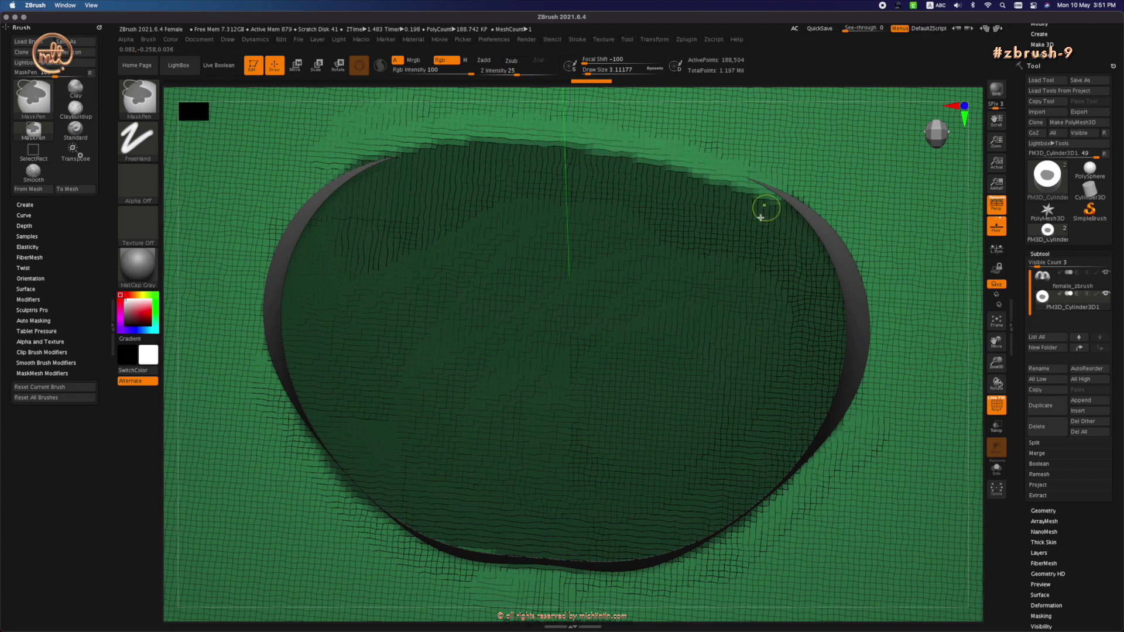
pyautogui.moveTo(767, 209)
pyautogui.mouseDown(button='right')
pyautogui.moveTo(673, 216)
pyautogui.moveTo(562, 458)
pyautogui.moveTo(655, 445)
pyautogui.mouseUp(button='right')
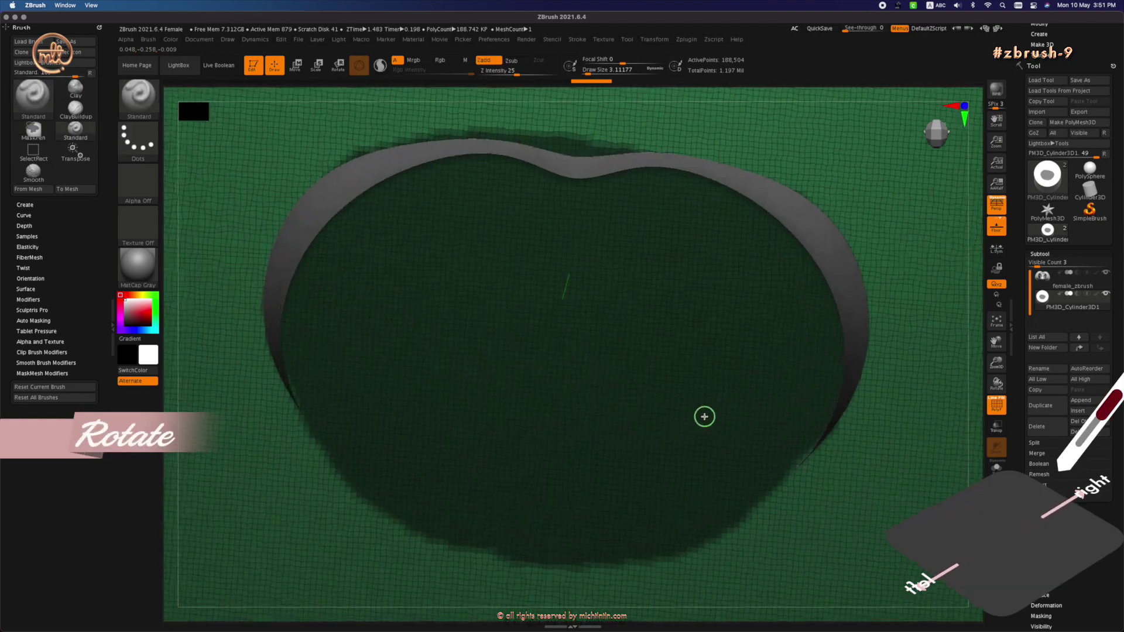
pyautogui.moveTo(630, 143)
pyautogui.keyDown('ctrl'); pyautogui.keyDown('alt'); pyautogui.mouseDown()
pyautogui.moveTo(646, 150)
pyautogui.moveTo(436, 123)
pyautogui.mouseUp(); pyautogui.keyUp('alt'); pyautogui.keyUp('ctrl')
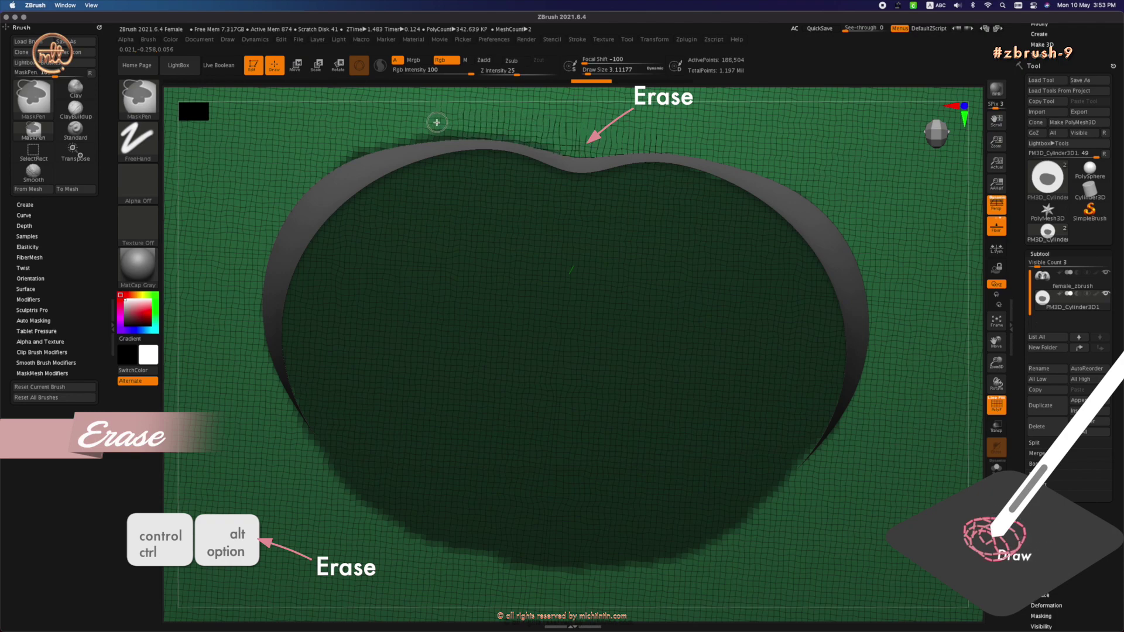
pyautogui.moveTo(336, 153)
pyautogui.keyDown('ctrl'); pyautogui.keyDown('alt'); pyautogui.mouseDown()
pyautogui.moveTo(452, 133)
pyautogui.moveTo(534, 143)
pyautogui.moveTo(457, 130)
pyautogui.mouseUp(); pyautogui.keyUp('alt'); pyautogui.keyUp('ctrl')
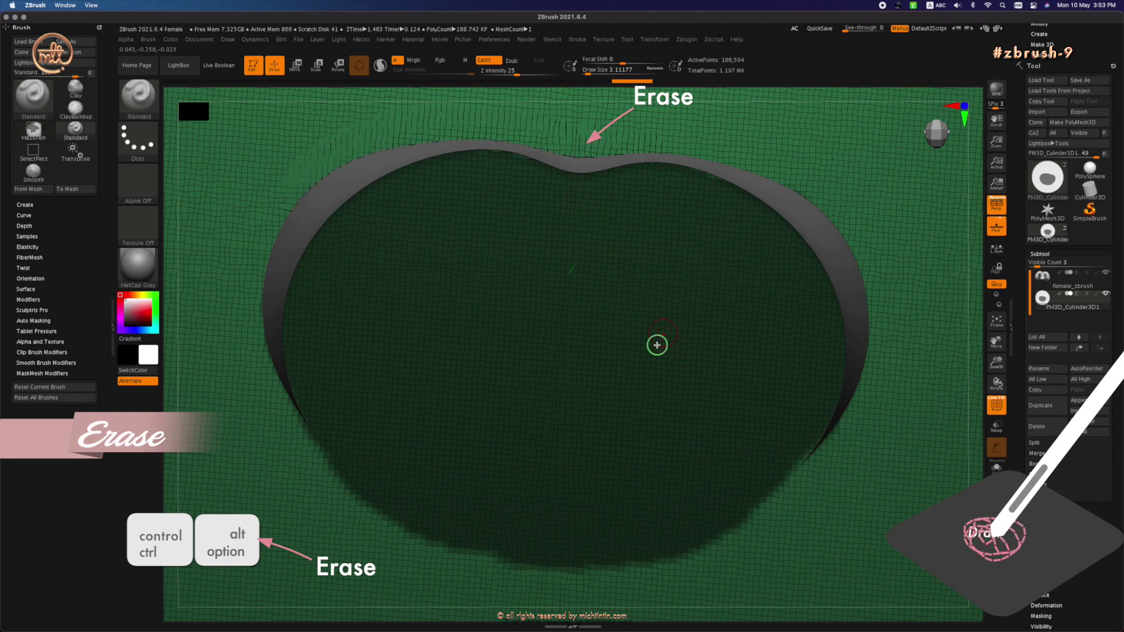
# Step: Turn the masked waist area on the cylinder's top into its own polygroup
pyautogui.moveTo(657, 345); pyautogui.dragTo(650, 228, button='right')
pyautogui.hotkey('ctrl', 'w')
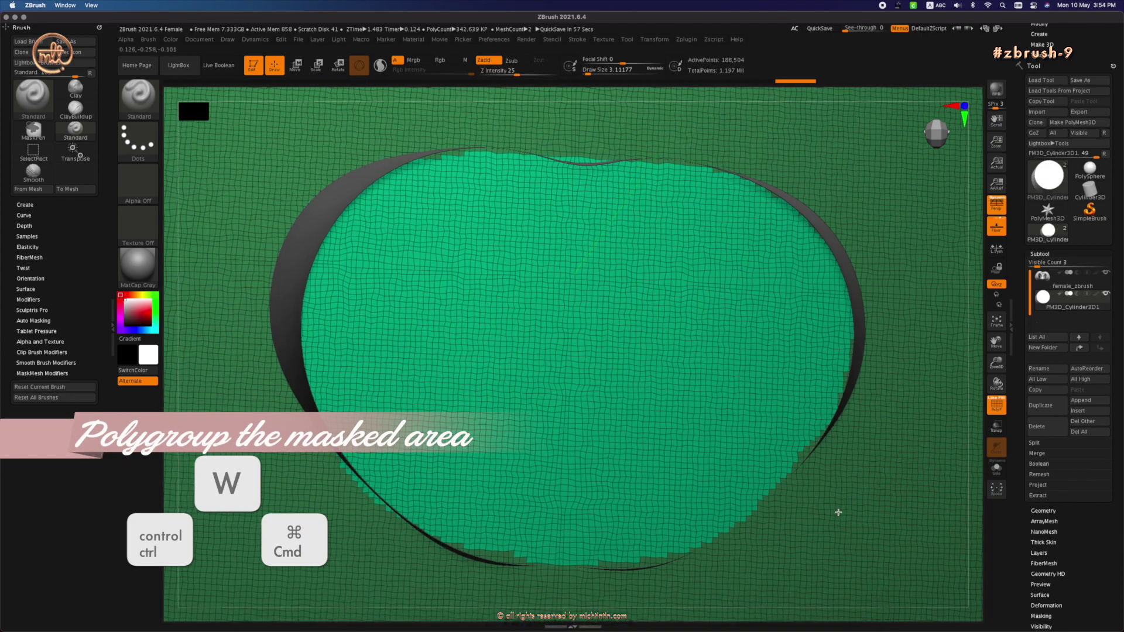
pyautogui.press('f')
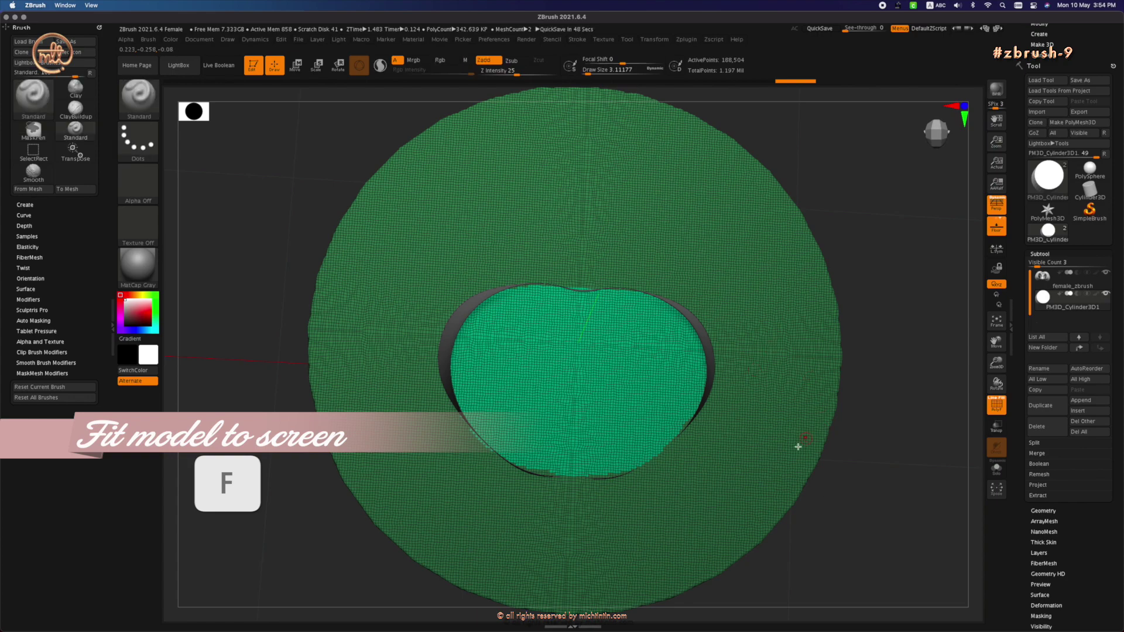
# Step: In side view, hide the cylinder with SelectRect except for a thin slice at the knee end
pyautogui.moveTo(834, 526); pyautogui.dragTo(832, 363)
pyautogui.moveTo(824, 517); pyautogui.dragTo(779, 240)
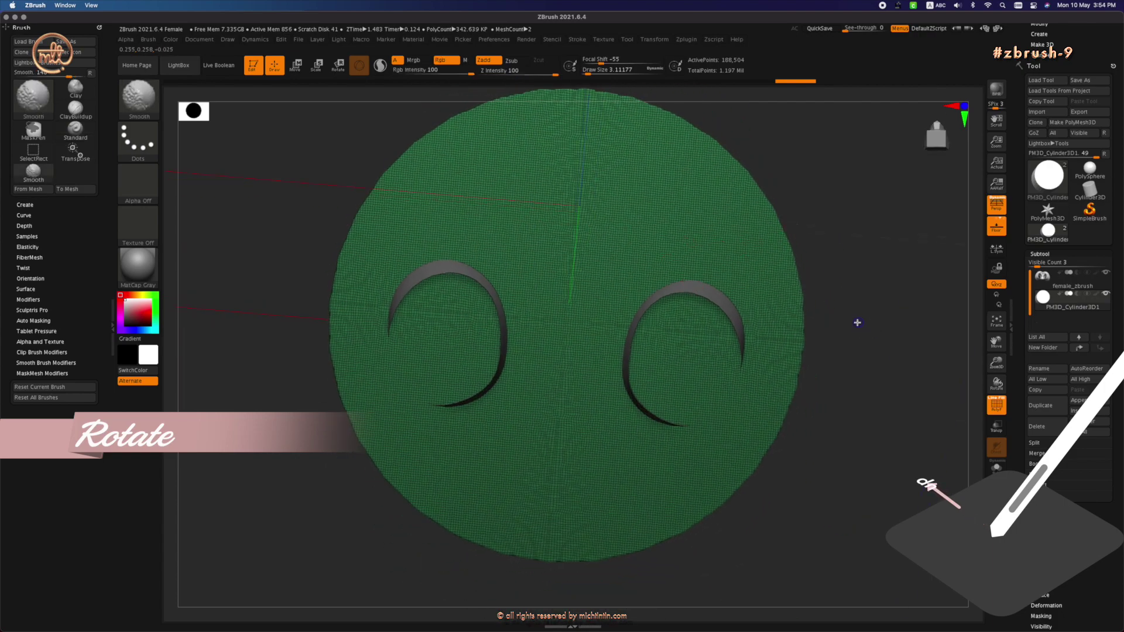
pyautogui.keyDown('shift'); pyautogui.moveTo(877, 305); pyautogui.dragTo(876, 281); pyautogui.keyUp('shift')
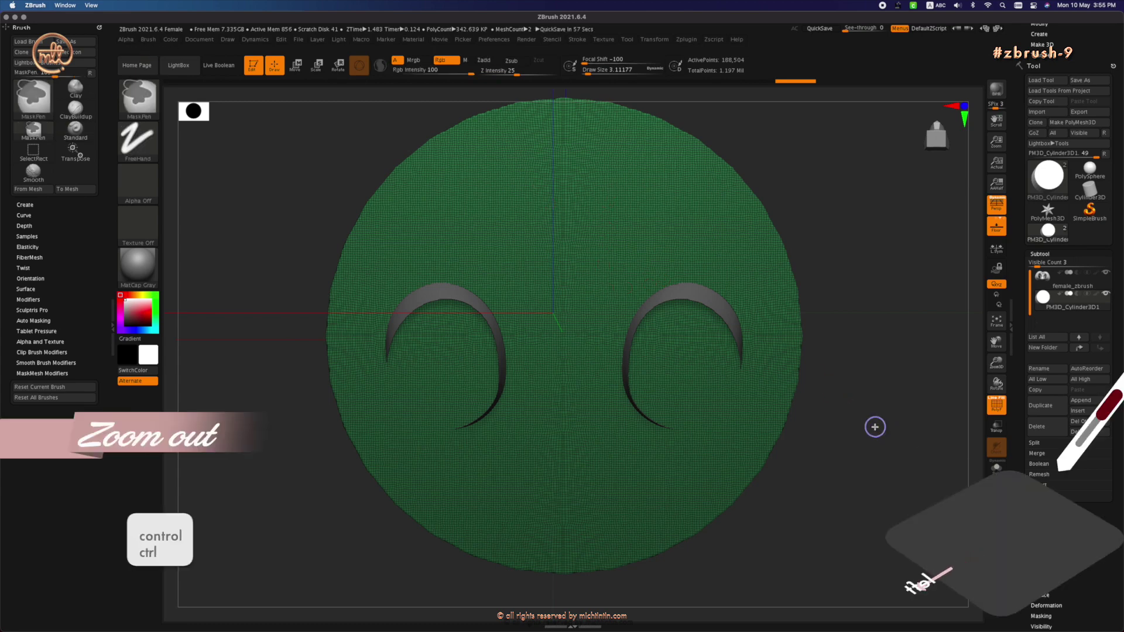
pyautogui.keyDown('ctrl'); pyautogui.moveTo(875, 427); pyautogui.dragTo(795, 417, button='right'); pyautogui.keyUp('ctrl')
pyautogui.moveTo(845, 452); pyautogui.dragTo(572, 414, button='right')
pyautogui.hotkey('ctrl', 'shift')
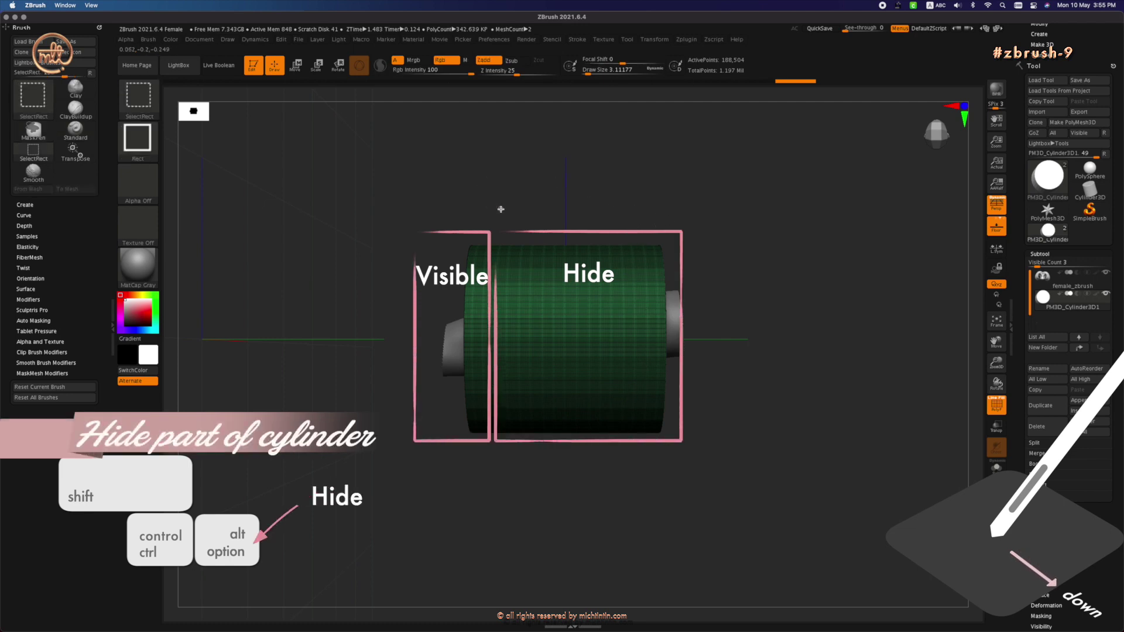
pyautogui.keyDown('ctrl'); pyautogui.keyDown('alt'); pyautogui.keyDown('shift'); pyautogui.moveTo(486, 211); pyautogui.dragTo(699, 533); pyautogui.keyUp('shift'); pyautogui.keyUp('alt'); pyautogui.keyUp('ctrl')
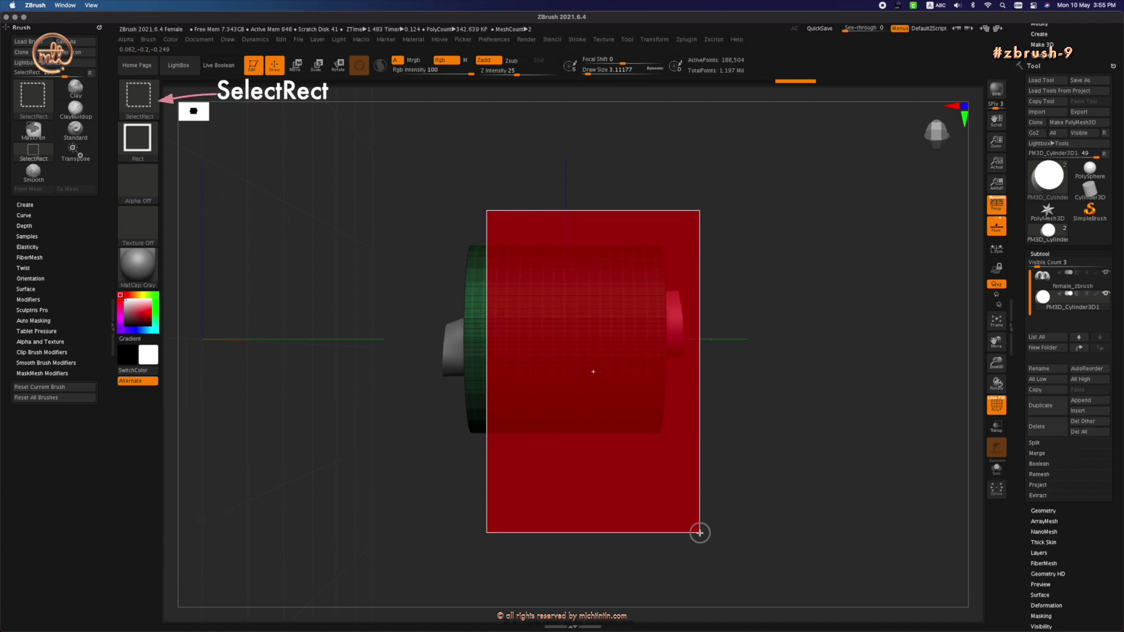
pyautogui.keyDown('ctrl'); pyautogui.keyDown('alt'); pyautogui.keyDown('shift'); pyautogui.moveTo(699, 533); pyautogui.dragTo(700, 532); pyautogui.keyUp('shift'); pyautogui.keyUp('alt'); pyautogui.keyUp('ctrl')
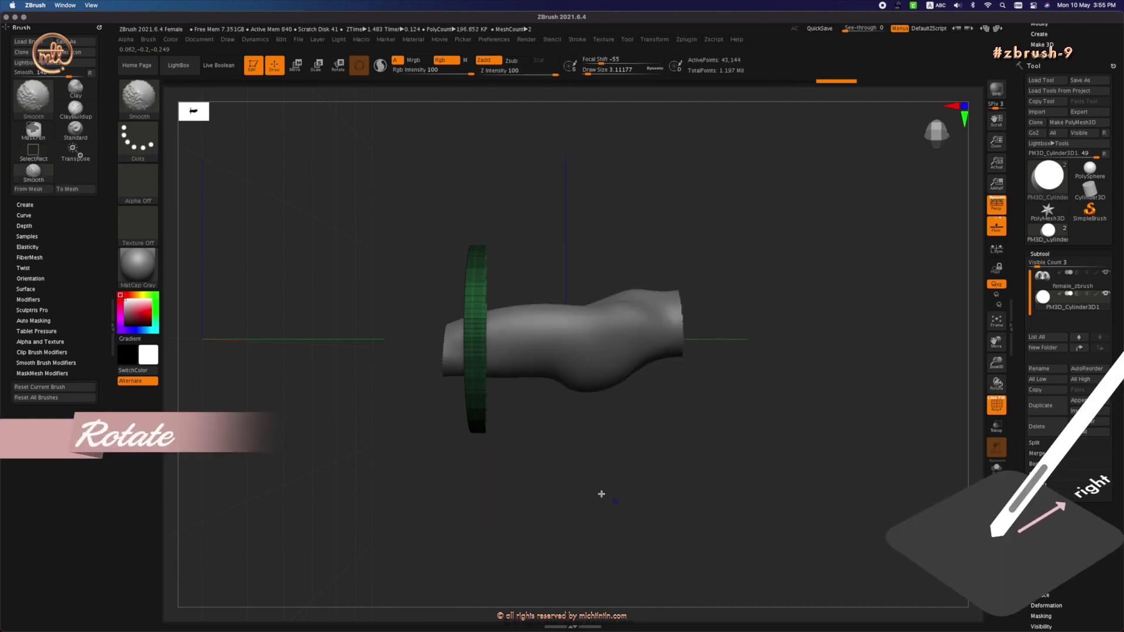
# Step: Facing the cylinder's bottom, set the MaskPen stroke to Lasso and turn off perspective
pyautogui.moveTo(635, 506); pyautogui.dragTo(825, 509)
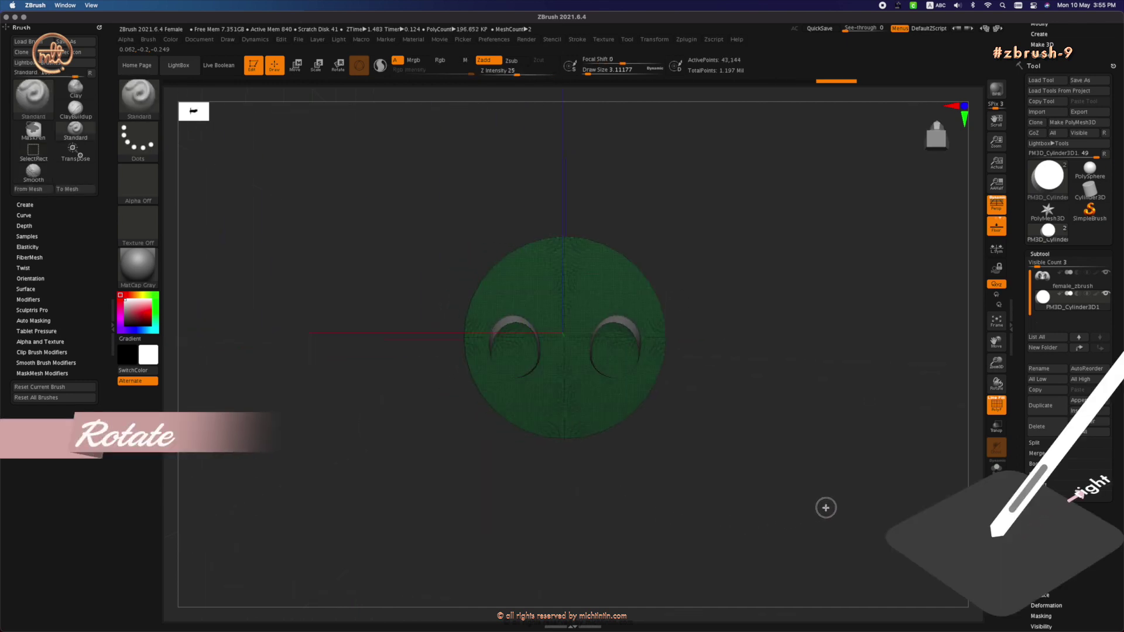
pyautogui.moveTo(666, 339)
pyautogui.keyDown('ctrl'); pyautogui.mouseDown(button='right')
pyautogui.moveTo(727, 356)
pyautogui.moveTo(747, 330)
pyautogui.mouseUp(button='right'); pyautogui.keyUp('ctrl')
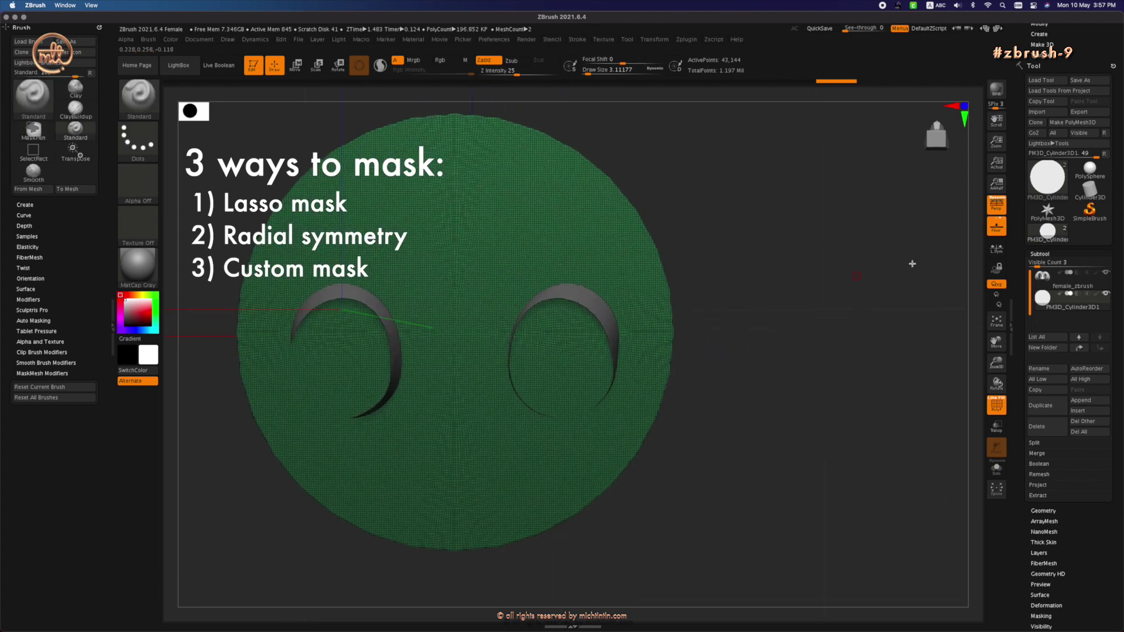
pyautogui.click(1000, 210)
pyautogui.keyDown('ctrl'); pyautogui.moveTo(413, 217); pyautogui.dragTo(437, 228, button='right'); pyautogui.keyUp('ctrl')
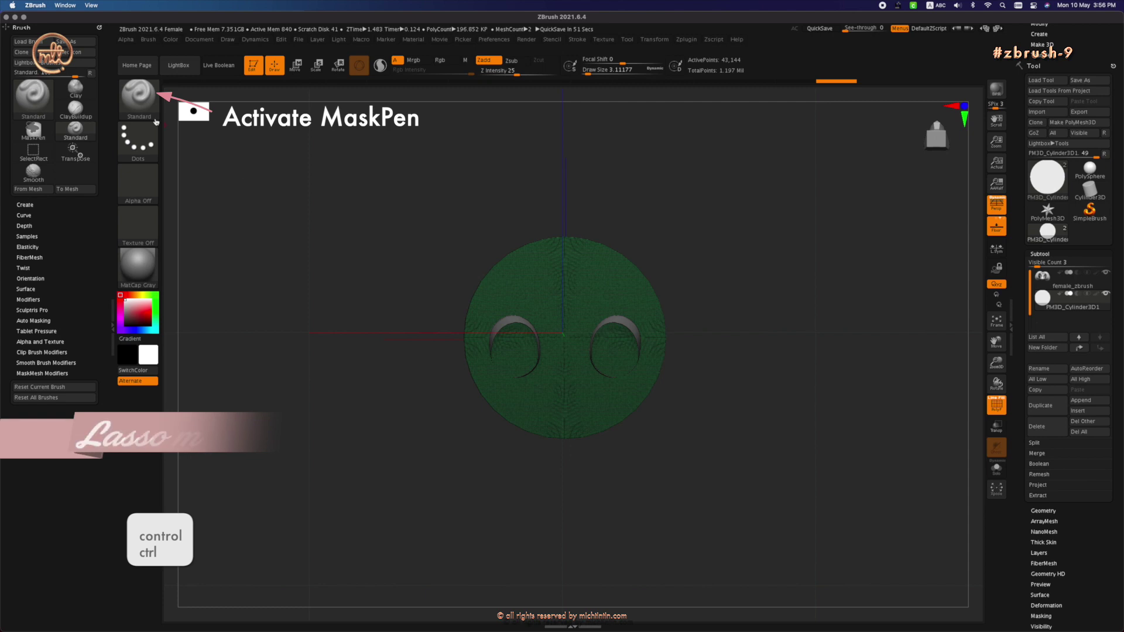
pyautogui.press('ctrl')
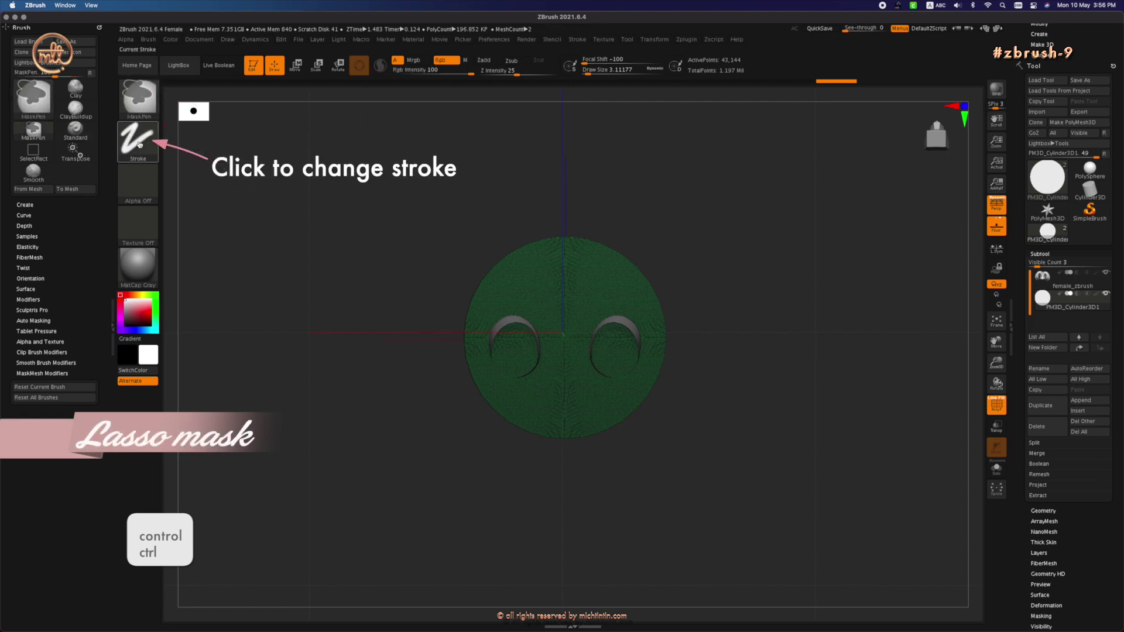
pyautogui.click(139, 144)
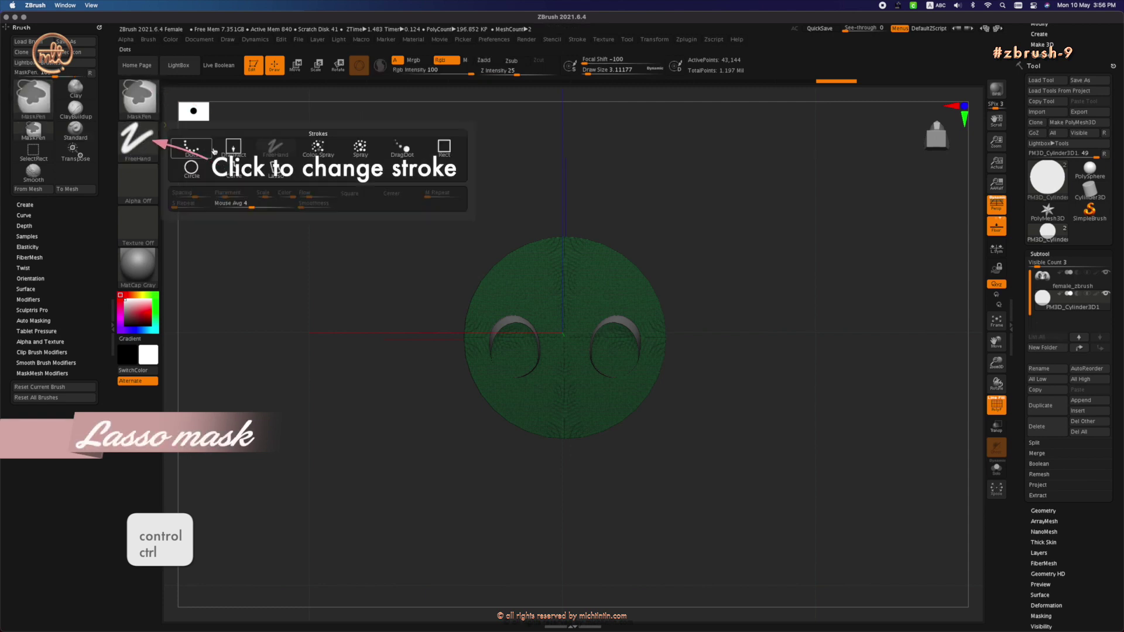
pyautogui.click(276, 168)
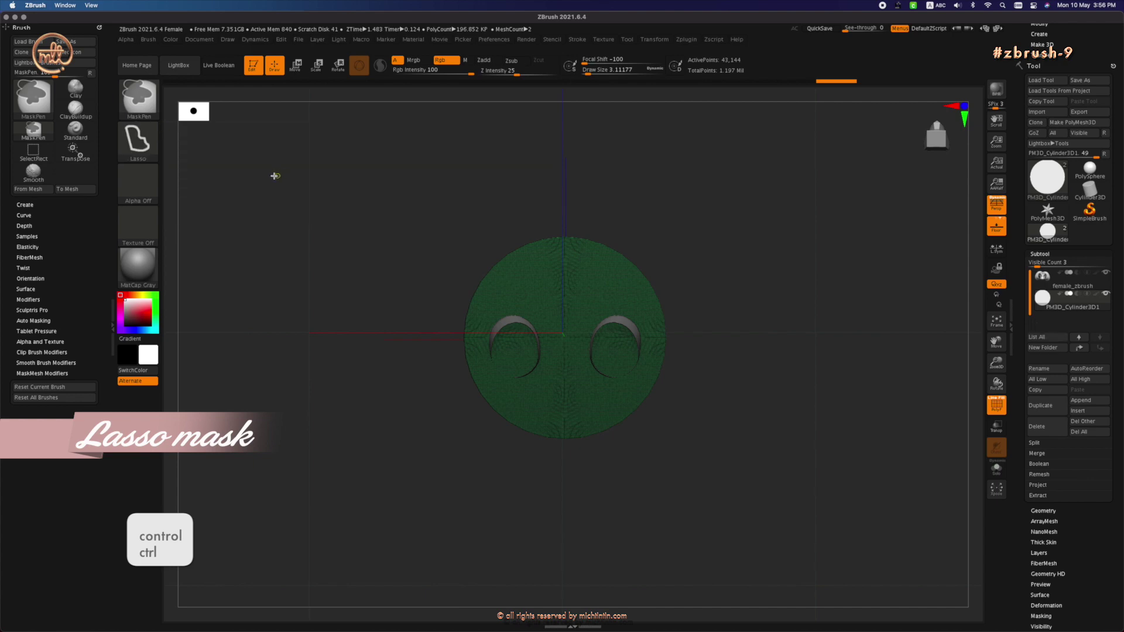
pyautogui.press('p')
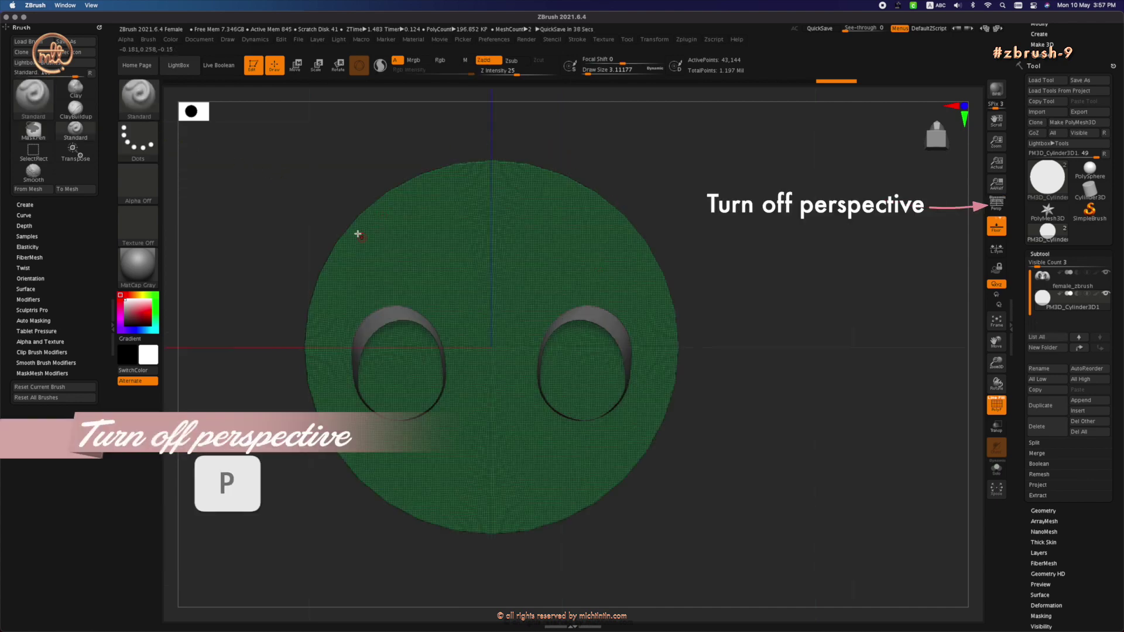
# Step: Lasso-mask a wavy pleat outline around both legs on the cylinder's bottom and trim its edge by erasing
pyautogui.keyDown('ctrl'); pyautogui.moveTo(361, 263); pyautogui.dragTo(356, 210, button='right'); pyautogui.keyUp('ctrl')
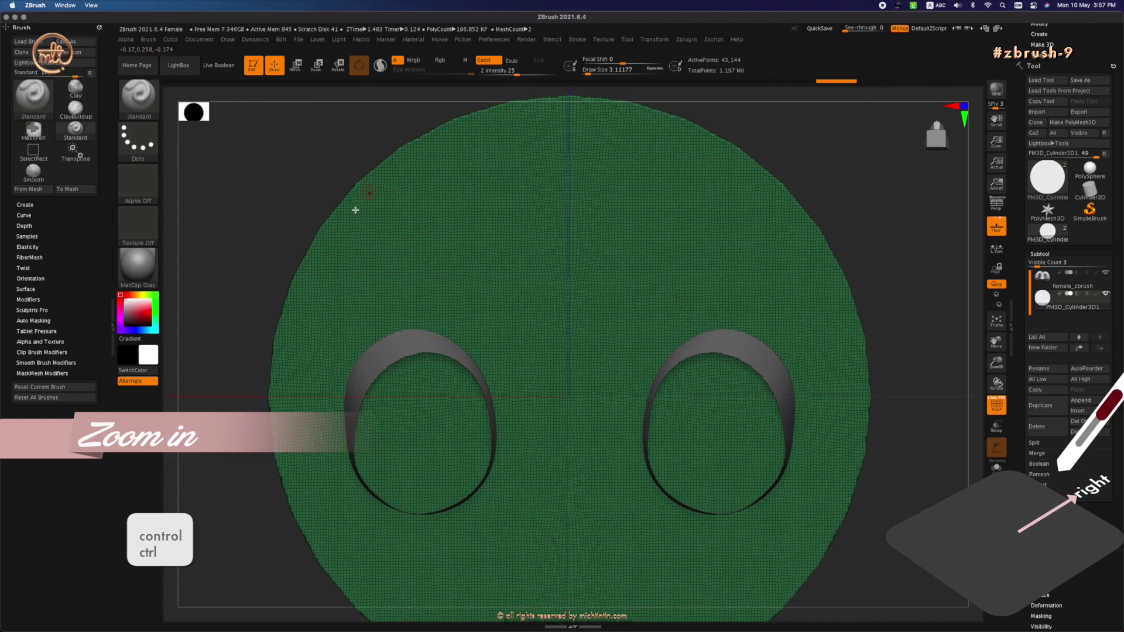
pyautogui.press('ctrl')
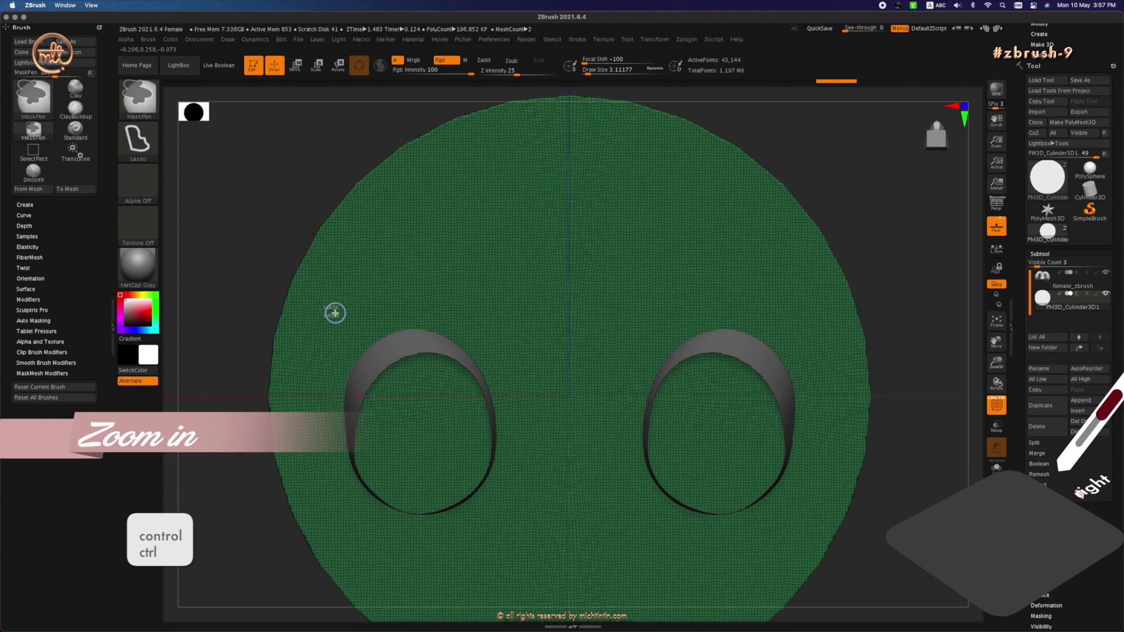
pyautogui.moveTo(335, 313)
pyautogui.keyDown('ctrl'); pyautogui.mouseDown()
pyautogui.moveTo(371, 286)
pyautogui.moveTo(402, 299)
pyautogui.moveTo(441, 279)
pyautogui.moveTo(534, 283)
pyautogui.moveTo(589, 271)
pyautogui.moveTo(636, 295)
pyautogui.moveTo(695, 279)
pyautogui.moveTo(750, 311)
pyautogui.moveTo(833, 333)
pyautogui.moveTo(802, 521)
pyautogui.moveTo(755, 545)
pyautogui.moveTo(732, 585)
pyautogui.moveTo(660, 604)
pyautogui.moveTo(620, 577)
pyautogui.moveTo(562, 600)
pyautogui.moveTo(525, 587)
pyautogui.moveTo(493, 606)
pyautogui.moveTo(451, 592)
pyautogui.moveTo(369, 592)
pyautogui.moveTo(358, 550)
pyautogui.moveTo(328, 527)
pyautogui.moveTo(314, 455)
pyautogui.moveTo(306, 311)
pyautogui.moveTo(331, 308)
pyautogui.mouseUp(); pyautogui.keyUp('ctrl')
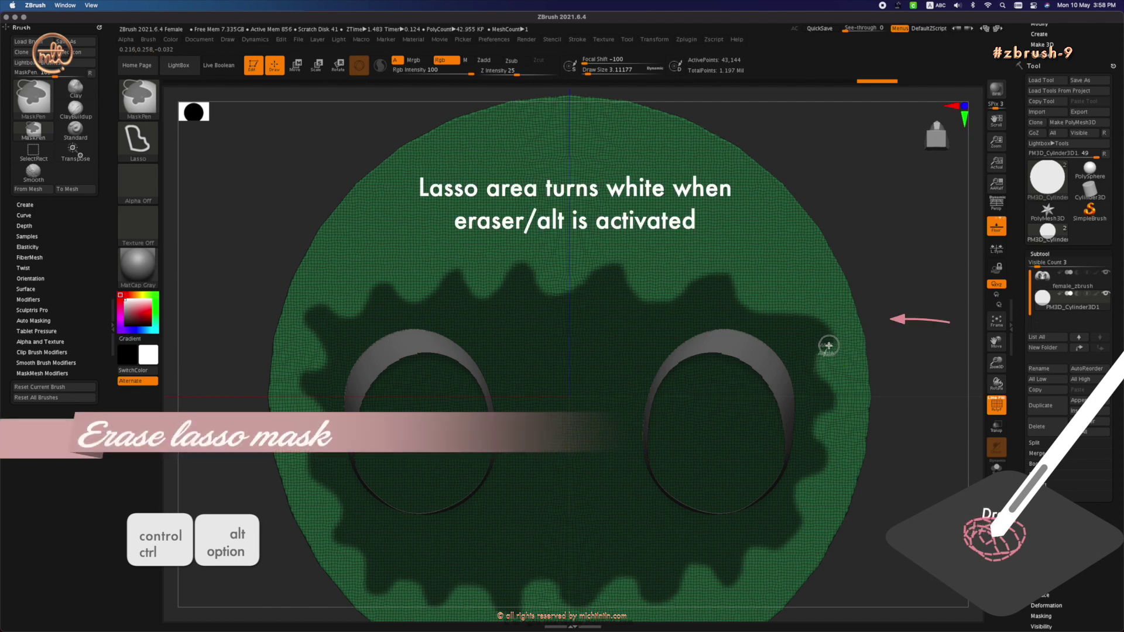
pyautogui.moveTo(828, 345)
pyautogui.keyDown('ctrl'); pyautogui.keyDown('alt'); pyautogui.mouseDown()
pyautogui.moveTo(843, 319)
pyautogui.moveTo(839, 364)
pyautogui.moveTo(833, 359)
pyautogui.mouseUp(); pyautogui.keyUp('alt'); pyautogui.keyUp('ctrl')
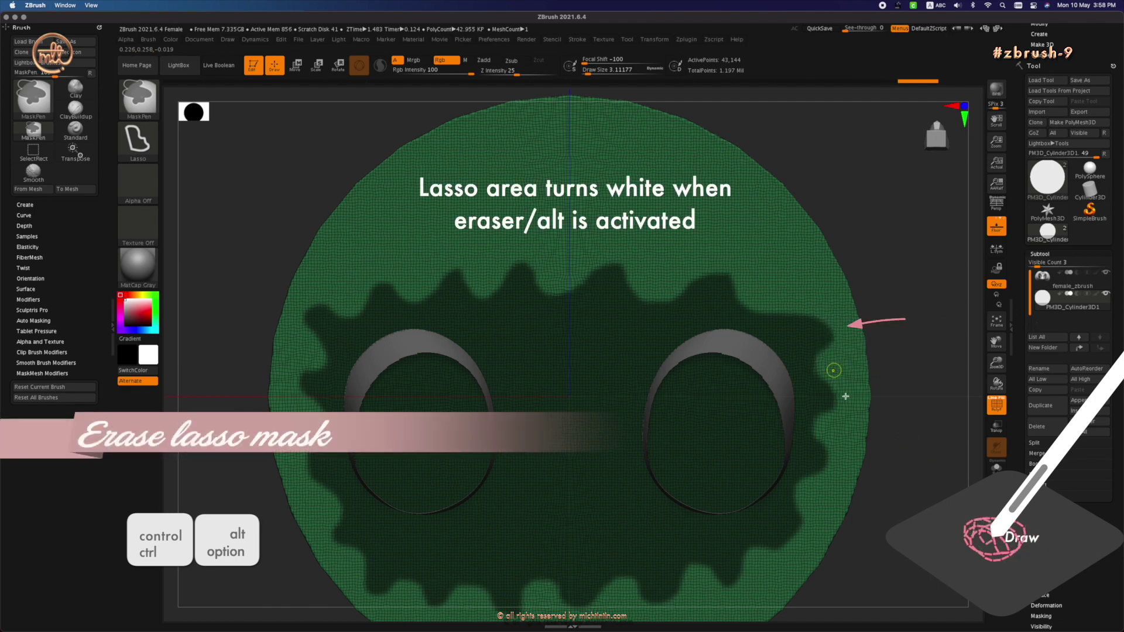
pyautogui.moveTo(743, 293)
pyautogui.keyDown('ctrl'); pyautogui.keyDown('alt'); pyautogui.mouseDown()
pyautogui.moveTo(722, 269)
pyautogui.moveTo(763, 261)
pyautogui.mouseUp(); pyautogui.keyUp('alt'); pyautogui.keyUp('ctrl')
# Step: Polygroup the lasso-masked hem shape, and undo both the polygroup and the mask
pyautogui.hotkey('ctrl', 'w')
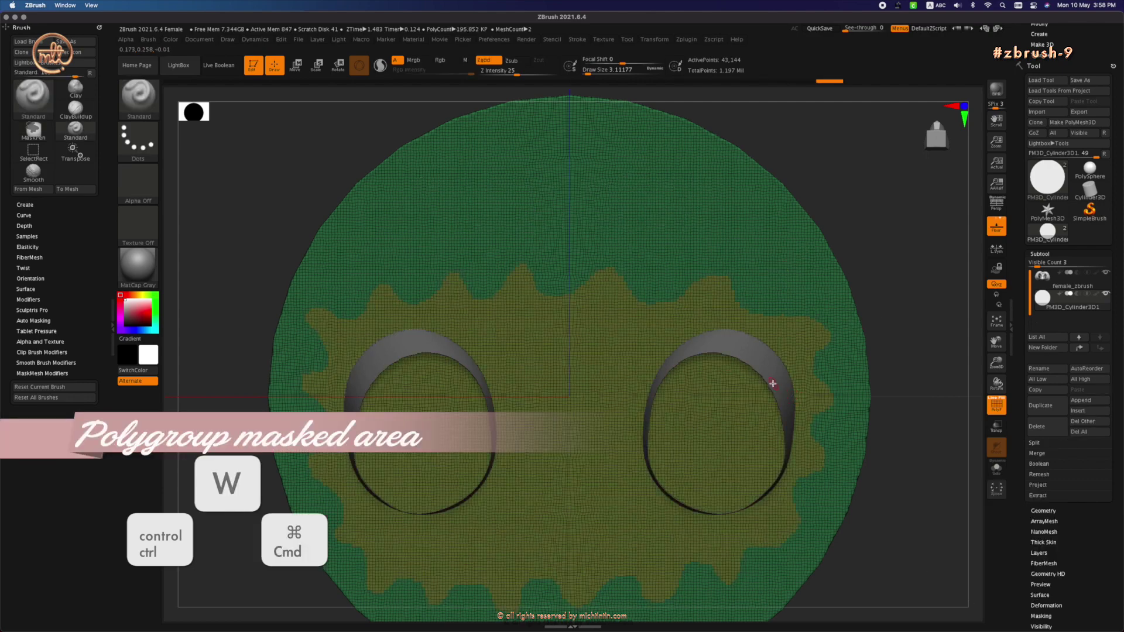
pyautogui.hotkey('ctrl', 'z')
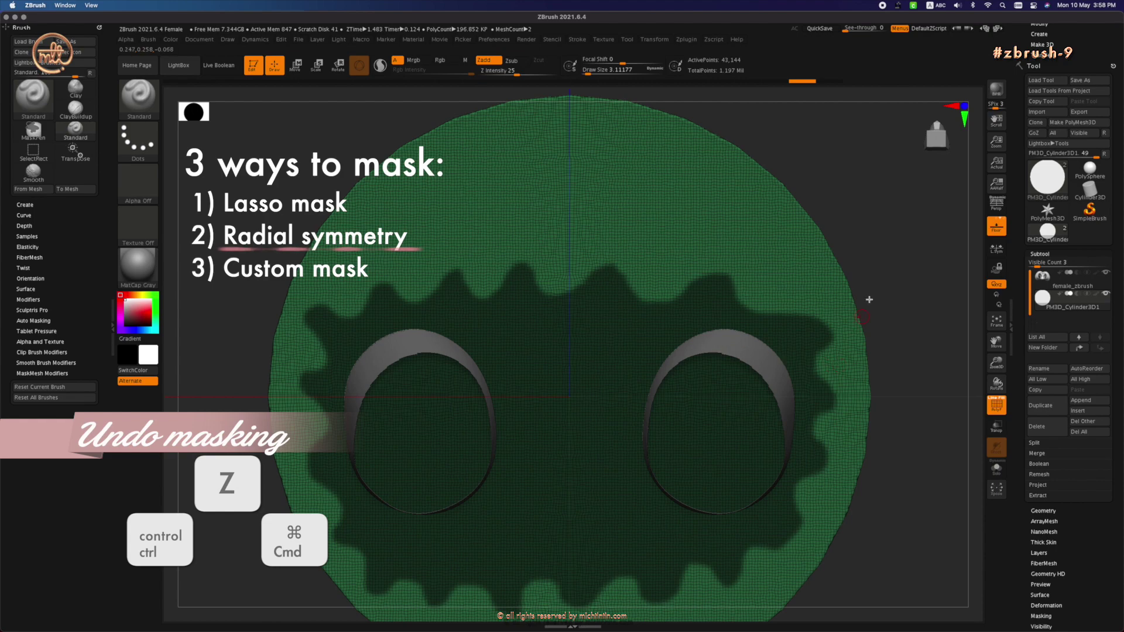
pyautogui.hotkey('ctrl', 'z')
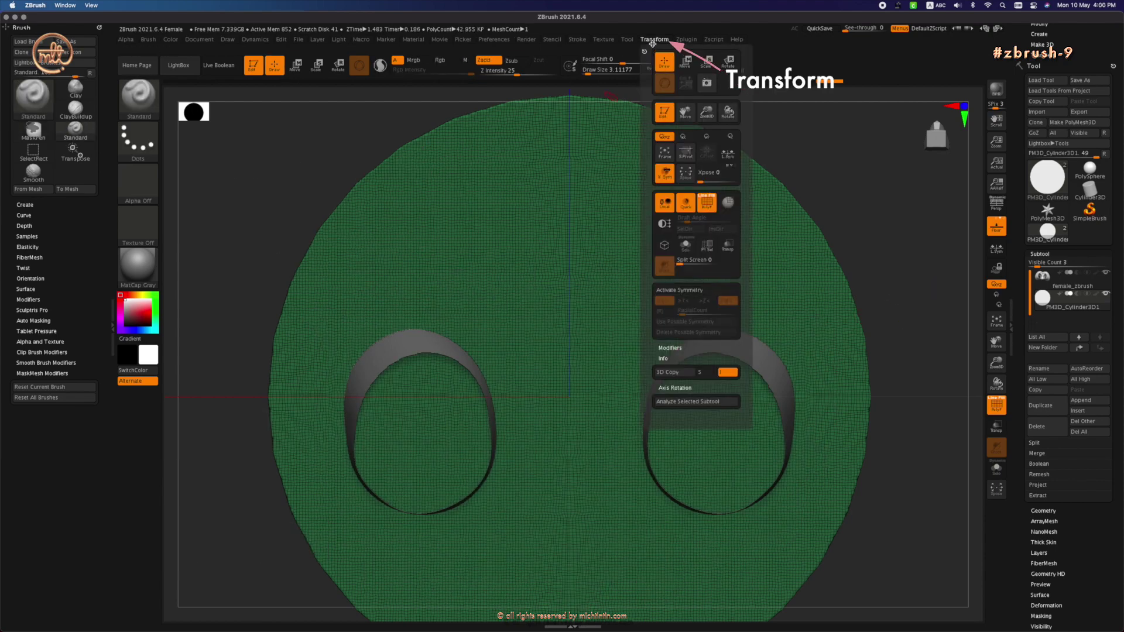
# Step: Activate radial symmetry about the Y axis for the skirt cylinder with a radial count of 16
pyautogui.click(675, 291)
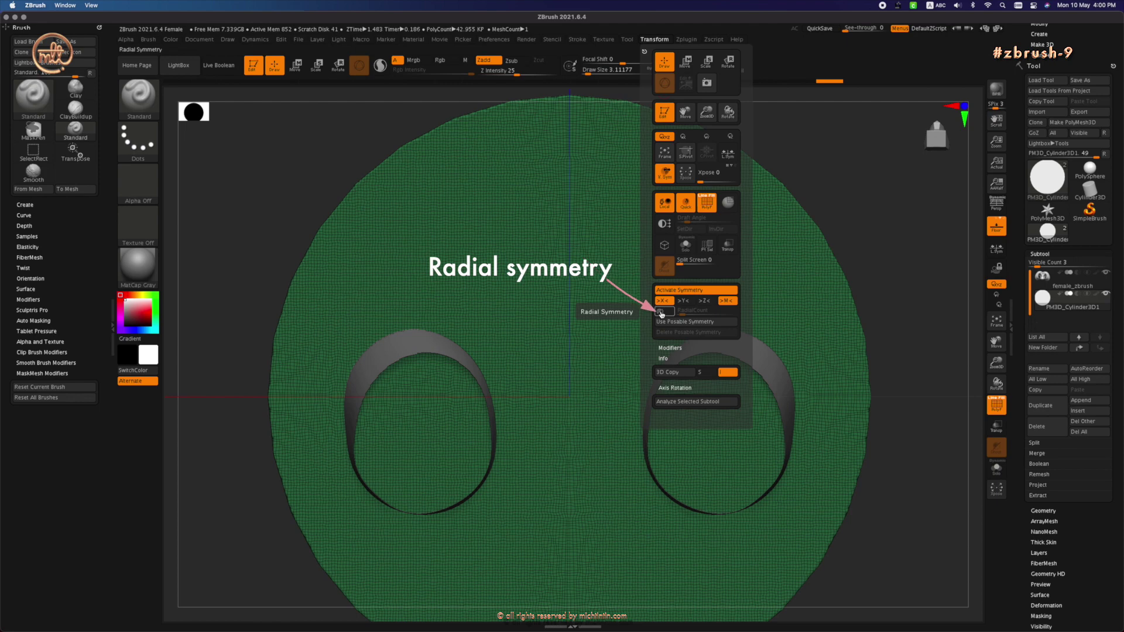
pyautogui.click(662, 312)
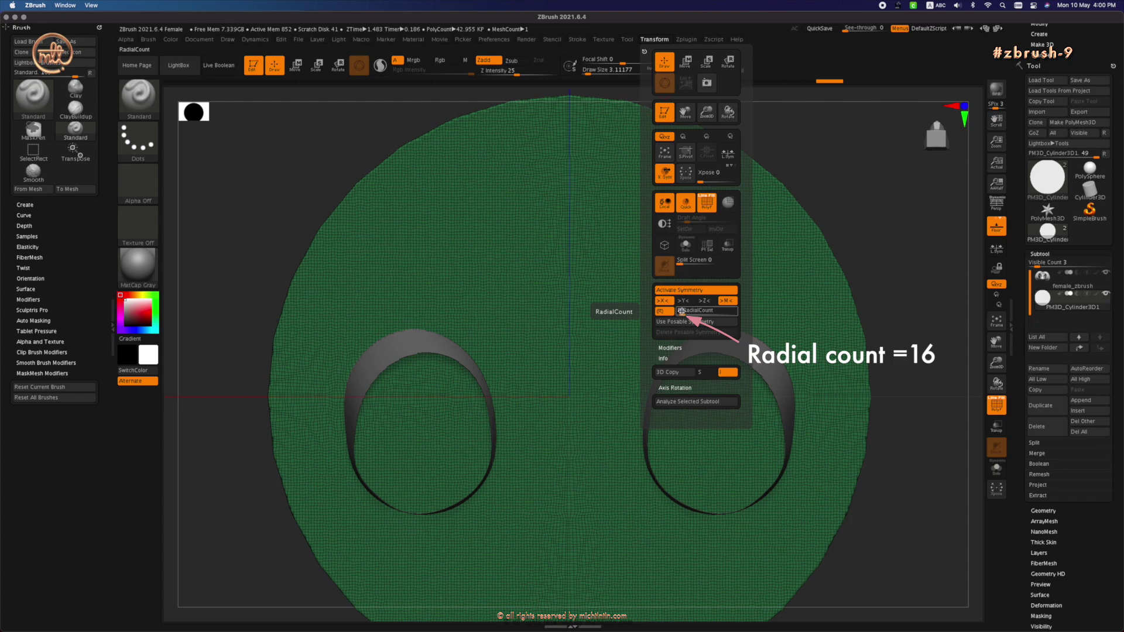
pyautogui.click(680, 311)
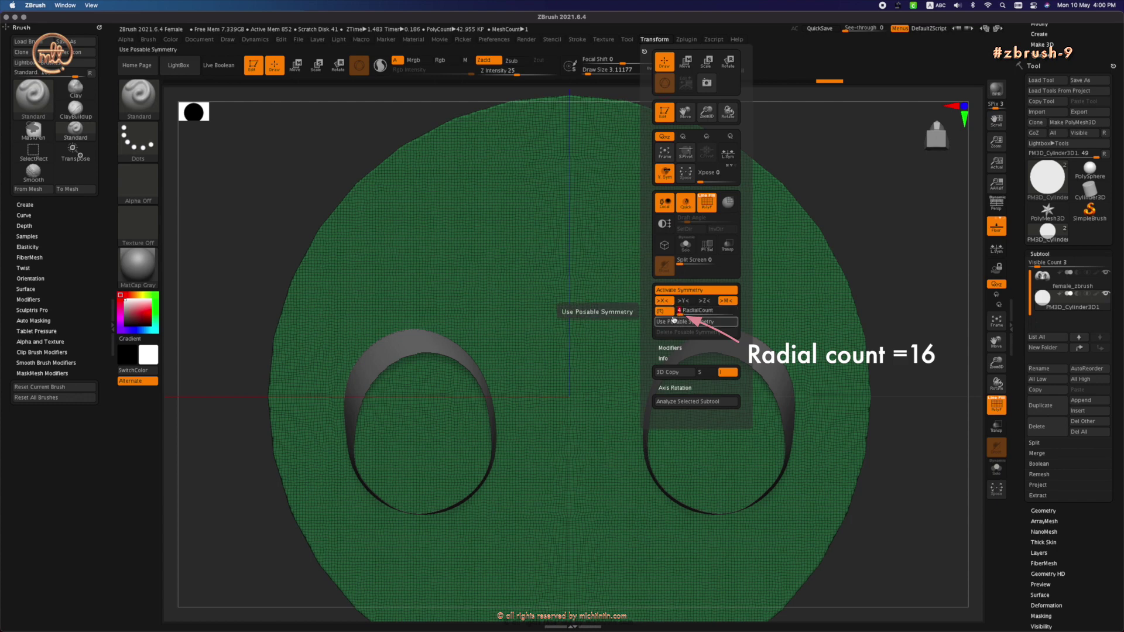
pyautogui.write('16')
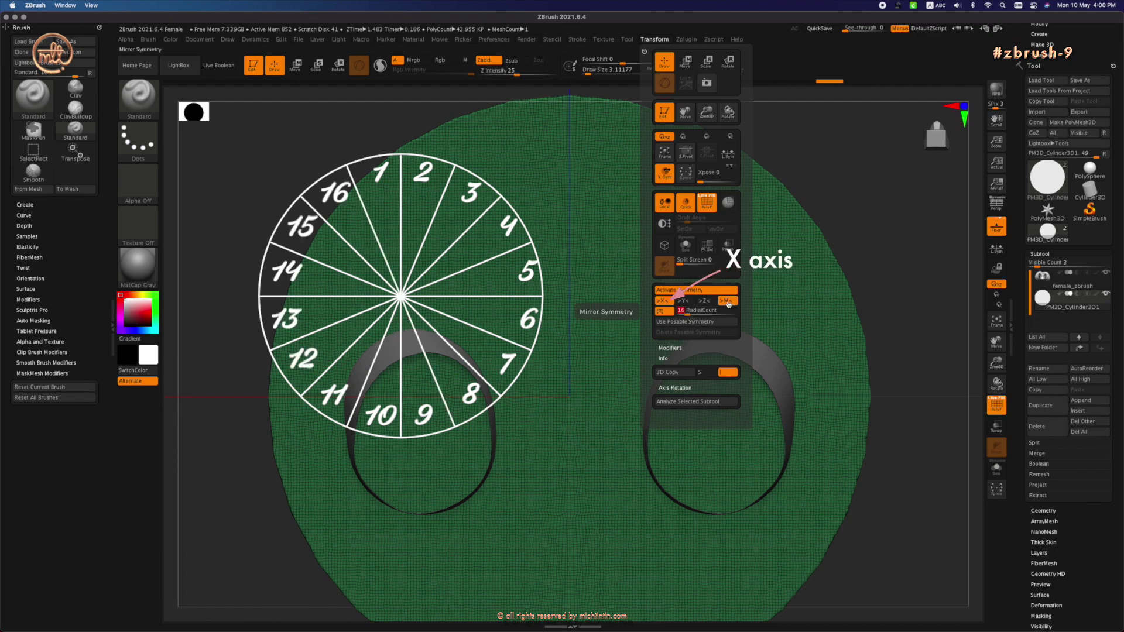
pyautogui.click(683, 301)
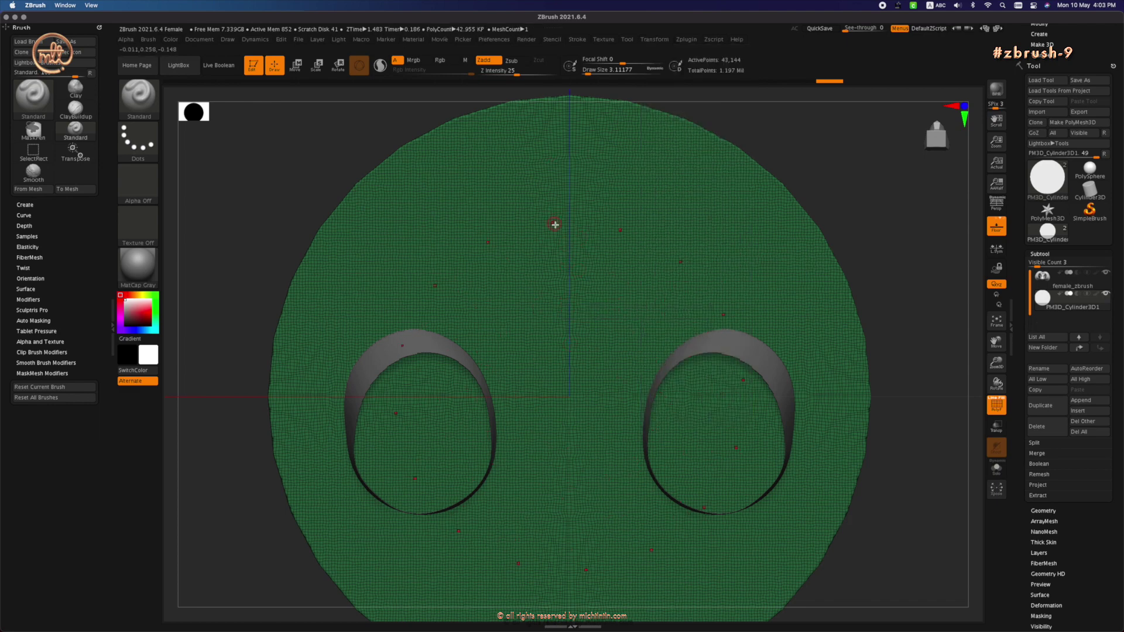
# Step: Enlarge the brush draw size to about 13 and try a radial mask stroke near the edge of the cylinder's bottom
pyautogui.press('s')
pyautogui.moveTo(560, 211)
pyautogui.mouseDown()
pyautogui.moveTo(572, 212)
pyautogui.moveTo(556, 214)
pyautogui.mouseUp()
pyautogui.press('s')
pyautogui.press('ctrl')
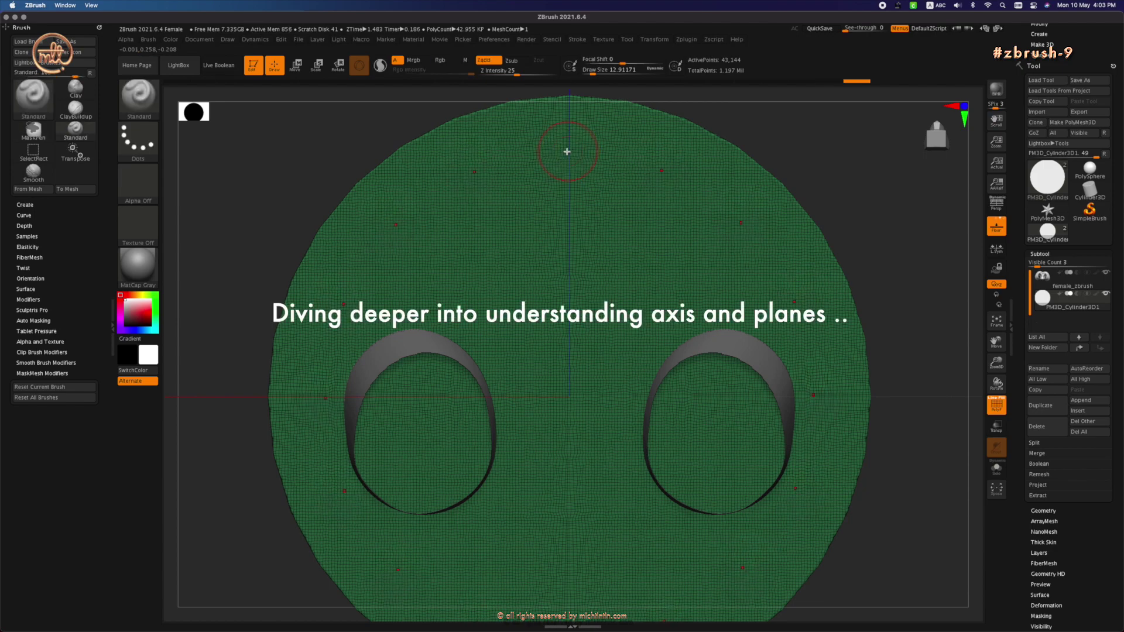
pyautogui.moveTo(567, 152)
pyautogui.keyDown('ctrl'); pyautogui.mouseDown()
pyautogui.moveTo(575, 133)
pyautogui.moveTo(585, 144)
pyautogui.mouseUp(); pyautogui.keyUp('ctrl')
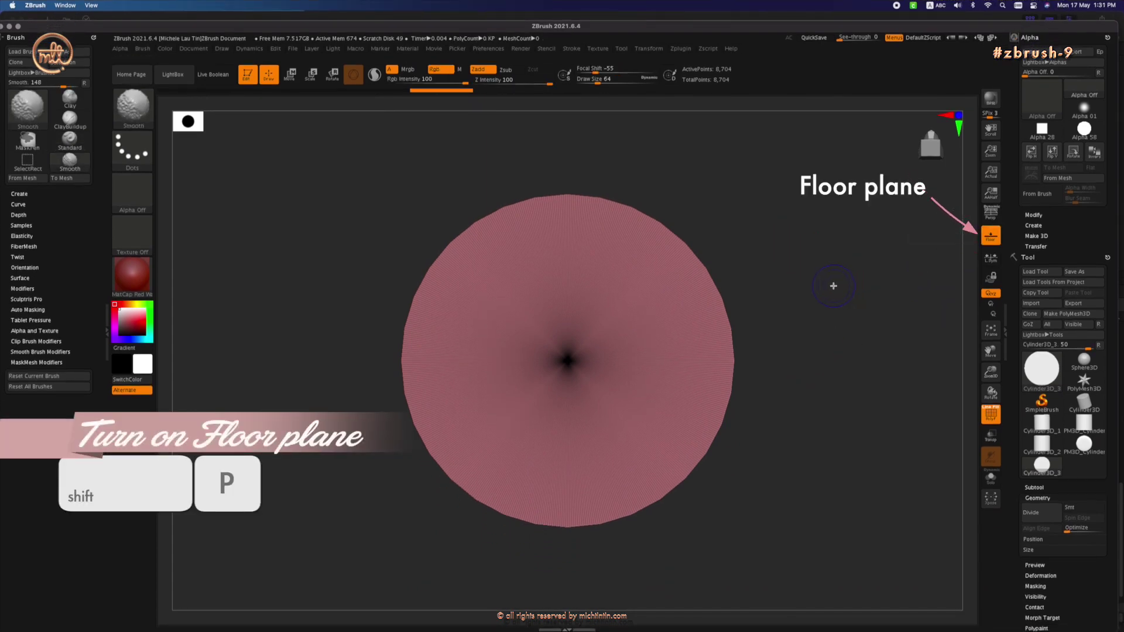
# Step: On the red demo cylinder, turn on the X floor plane and activate radial symmetry on the X axis
pyautogui.hotkey('shift', 'p')
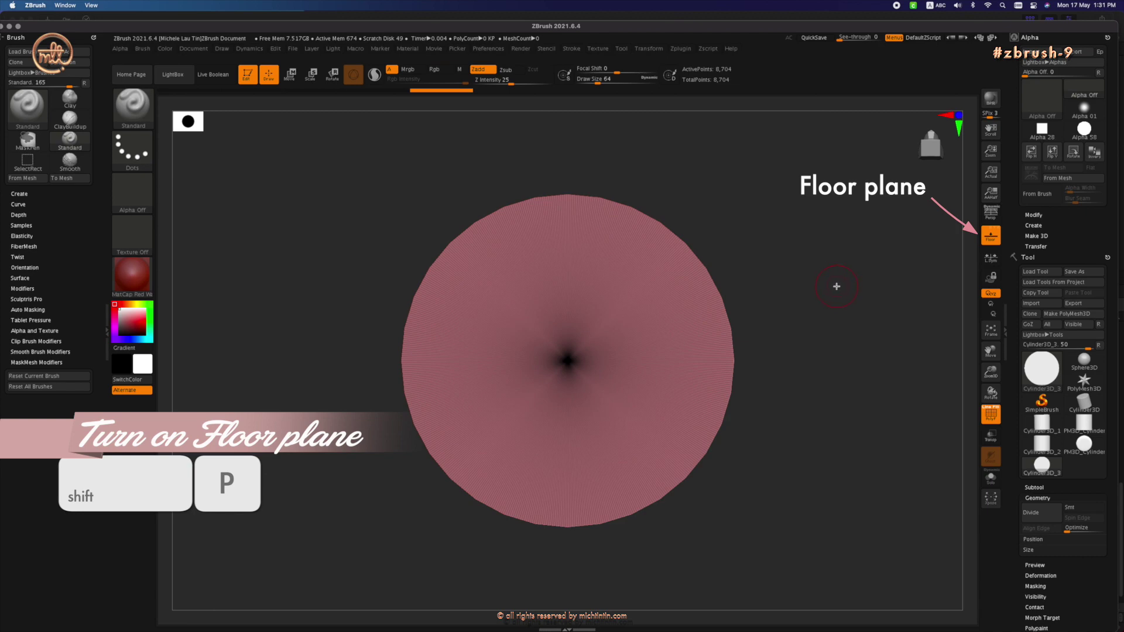
pyautogui.click(987, 229)
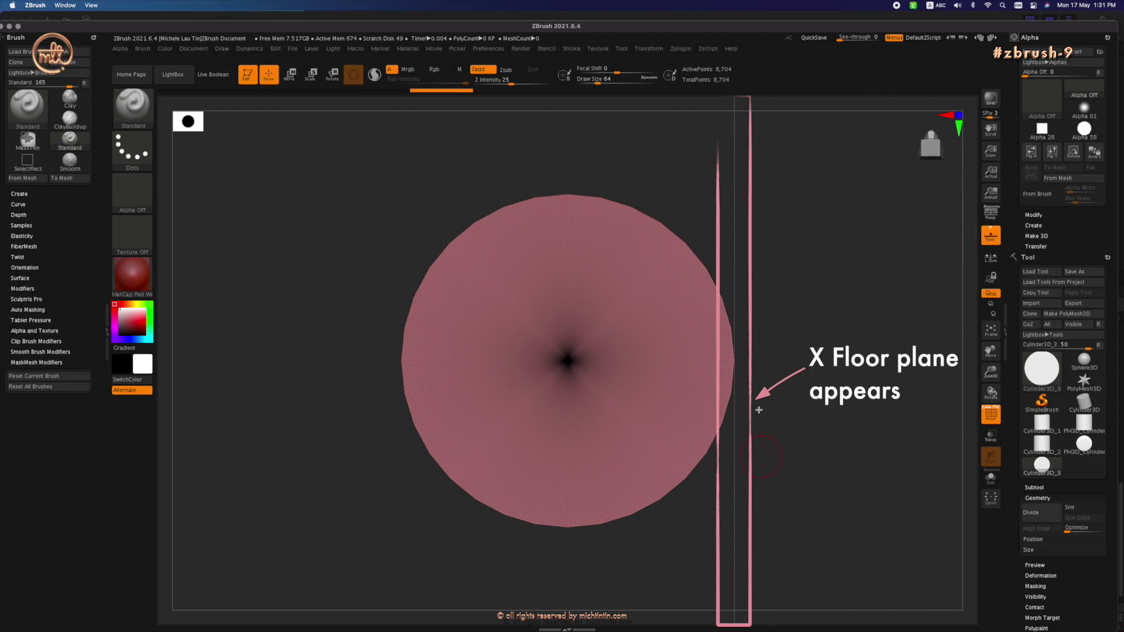
pyautogui.click(648, 49)
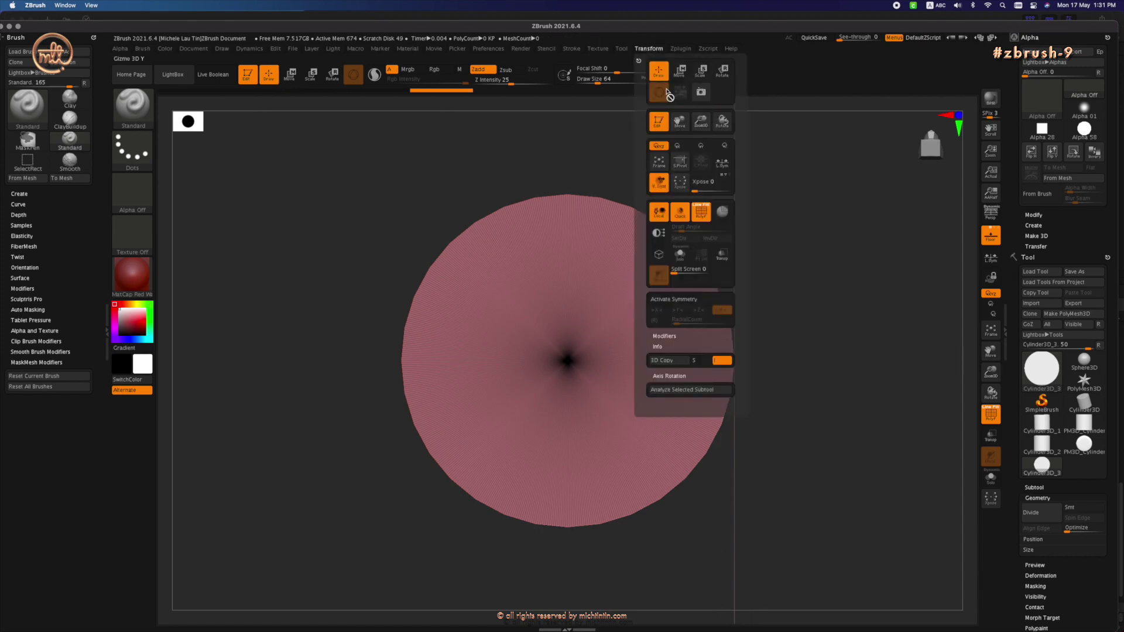
pyautogui.click(673, 299)
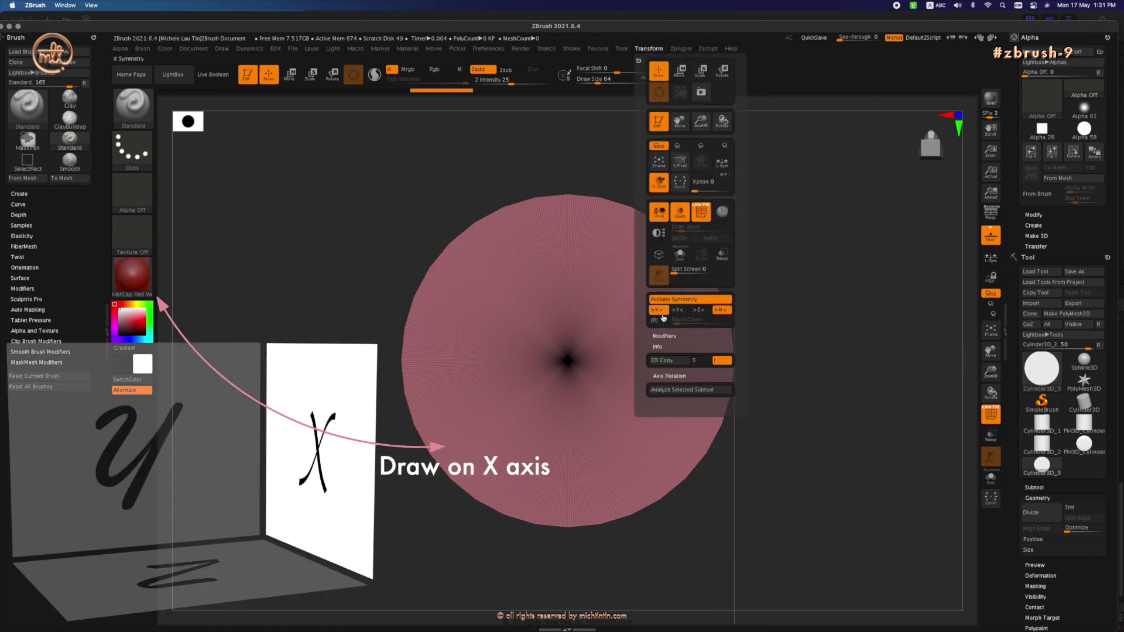
pyautogui.click(658, 320)
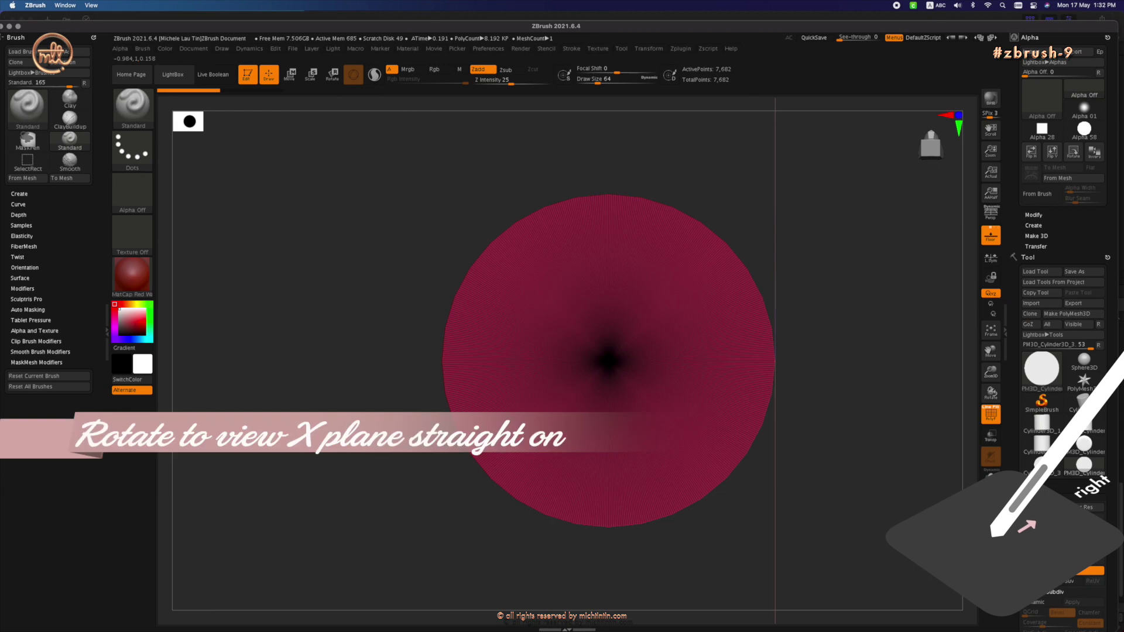
# Step: Subdivide the demo cylinder once and mask a gear-shaped ring on its X-facing side
pyautogui.moveTo(644, 445); pyautogui.dragTo(539, 451, button='right')
pyautogui.hotkey('ctrl', 'd')
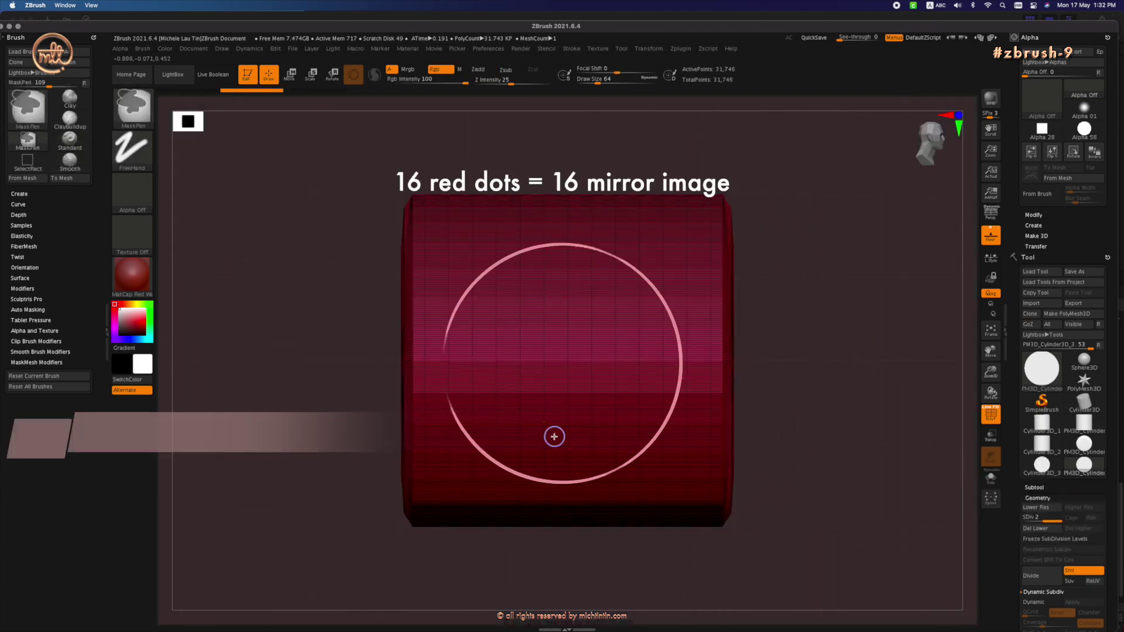
pyautogui.moveTo(551, 435)
pyautogui.keyDown('ctrl'); pyautogui.mouseDown()
pyautogui.moveTo(544, 415)
pyautogui.moveTo(528, 427)
pyautogui.moveTo(492, 416)
pyautogui.moveTo(466, 380)
pyautogui.mouseUp(); pyautogui.keyUp('ctrl')
# Step: Switch the floor grid from the X to the Y plane and the radial symmetry from the X to the Y axis
pyautogui.click(988, 209)
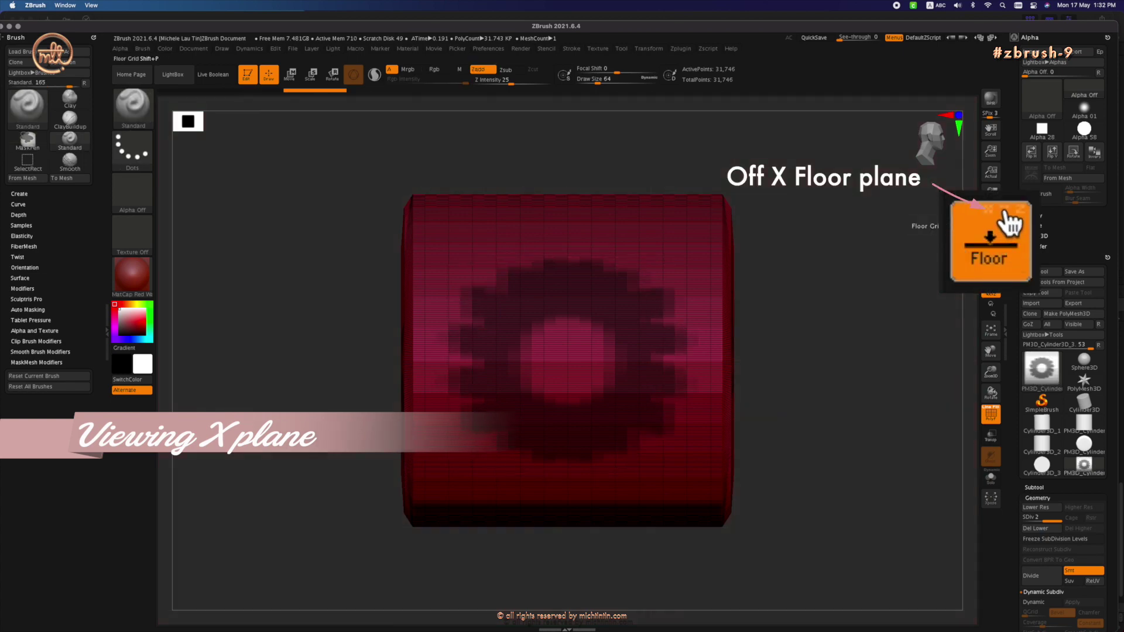
pyautogui.click(1003, 208)
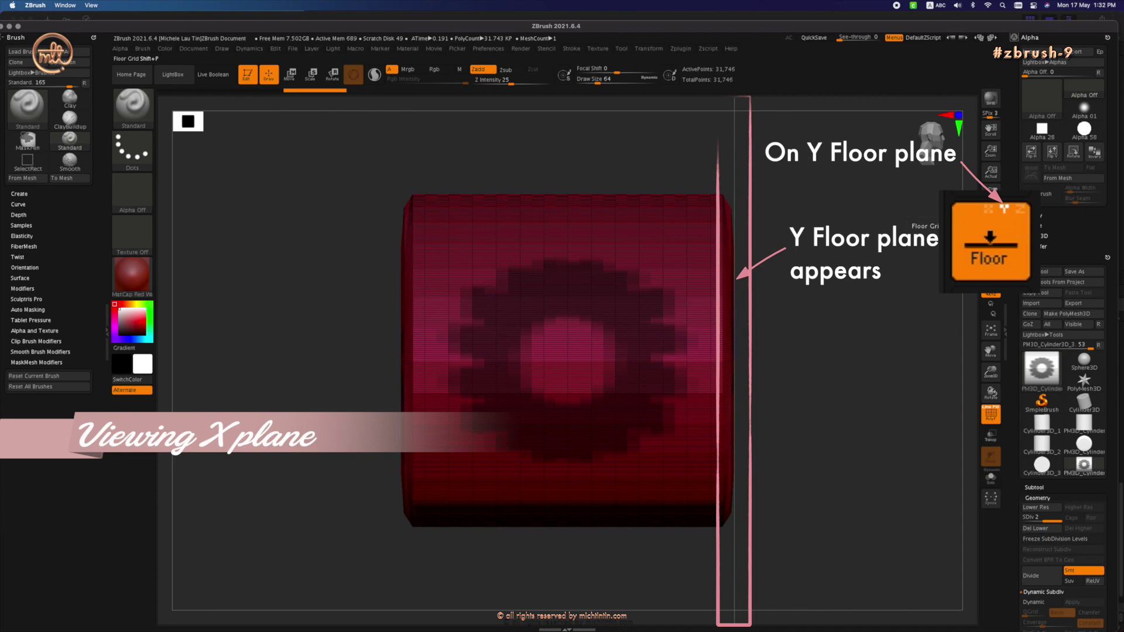
pyautogui.moveTo(850, 399); pyautogui.dragTo(703, 394)
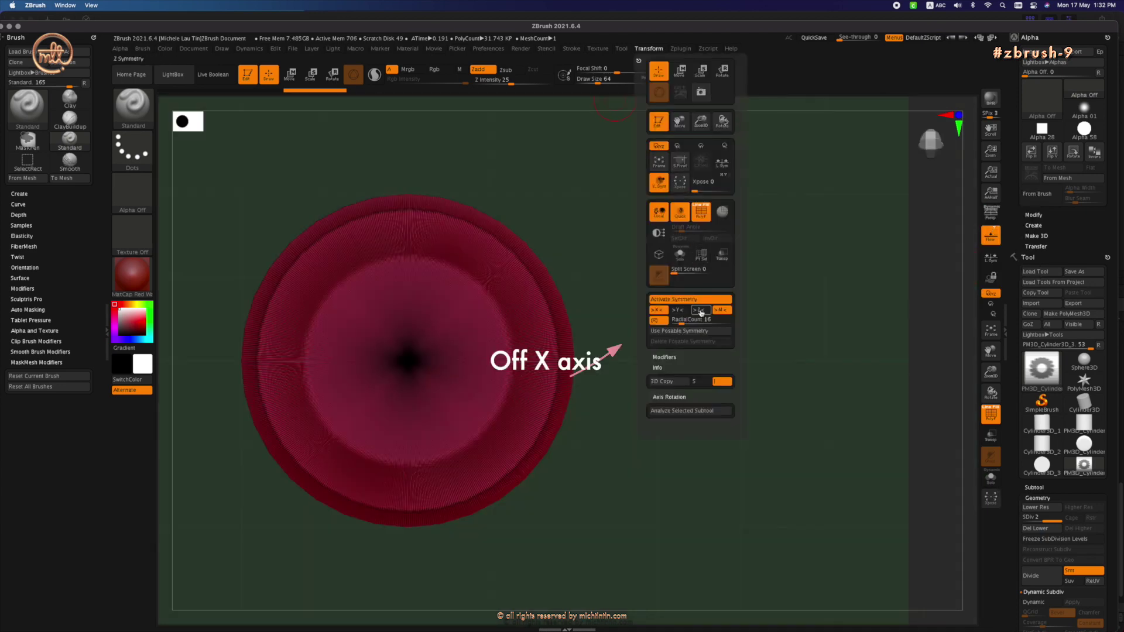
pyautogui.click(657, 310)
pyautogui.click(682, 311)
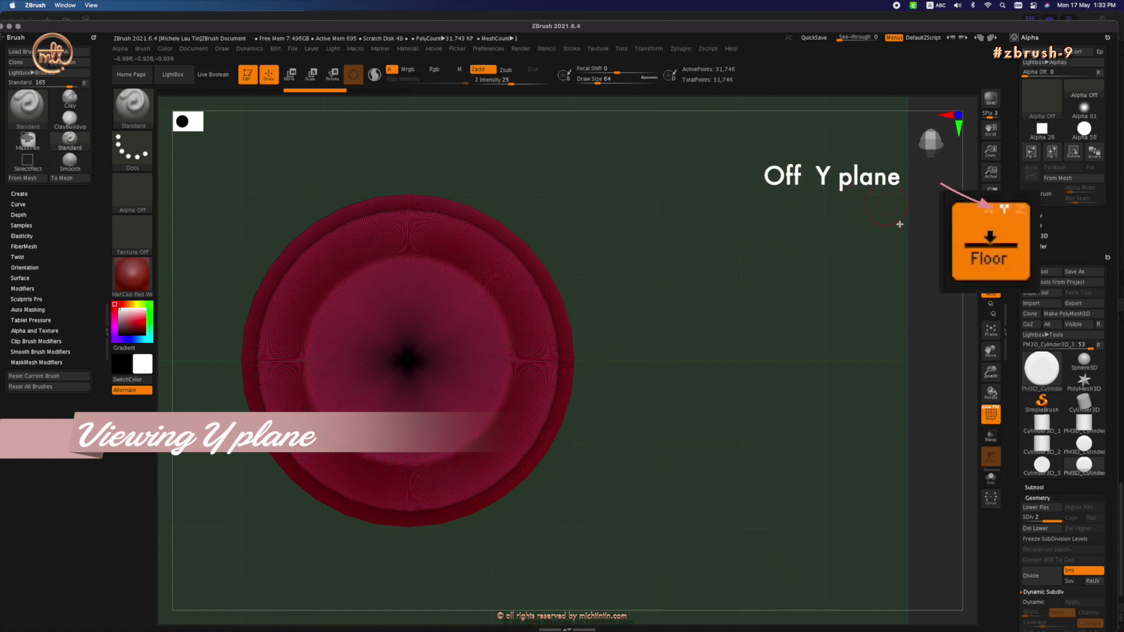
# Step: Replace the Y floor plane with the Z floor plane and move the radial symmetry from the Y to the Z axis
pyautogui.click(1003, 226)
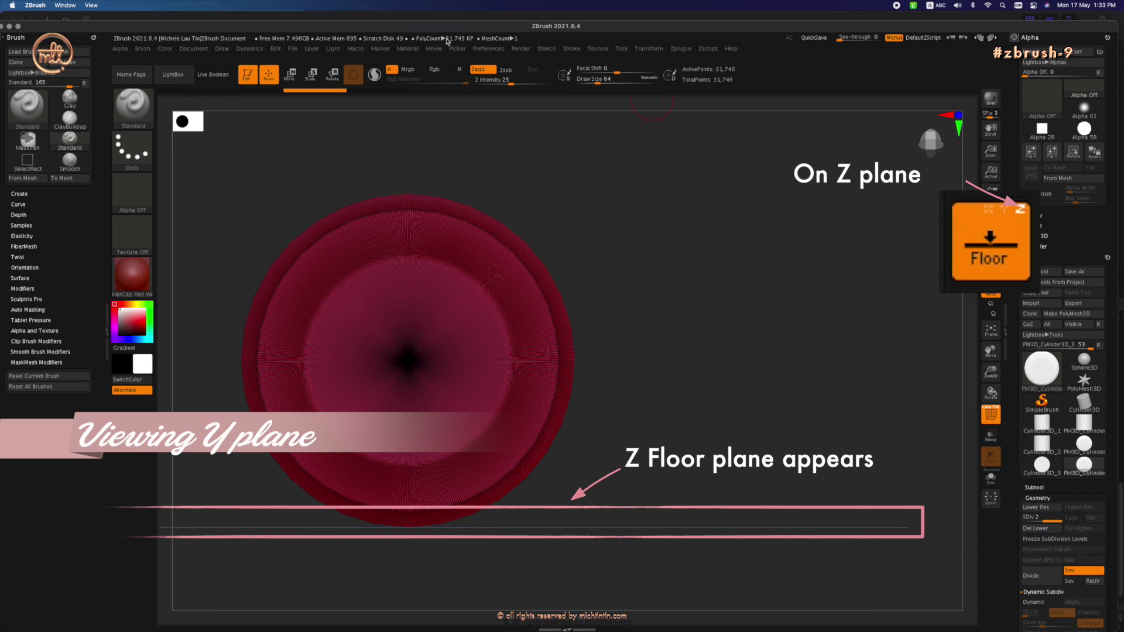
pyautogui.click(644, 50)
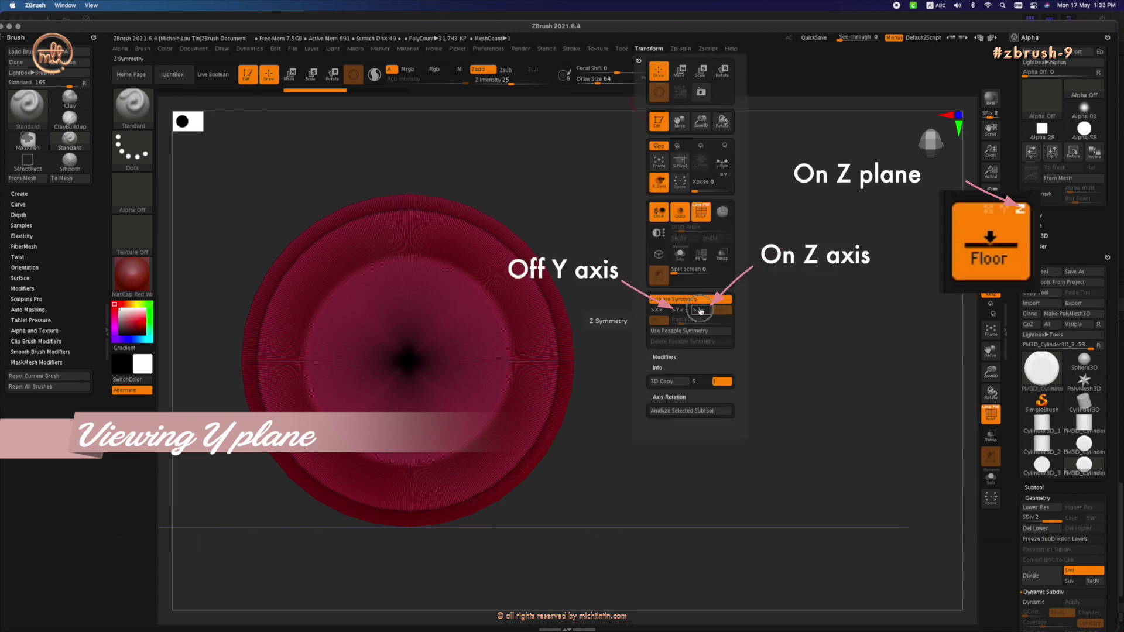
pyautogui.click(699, 310)
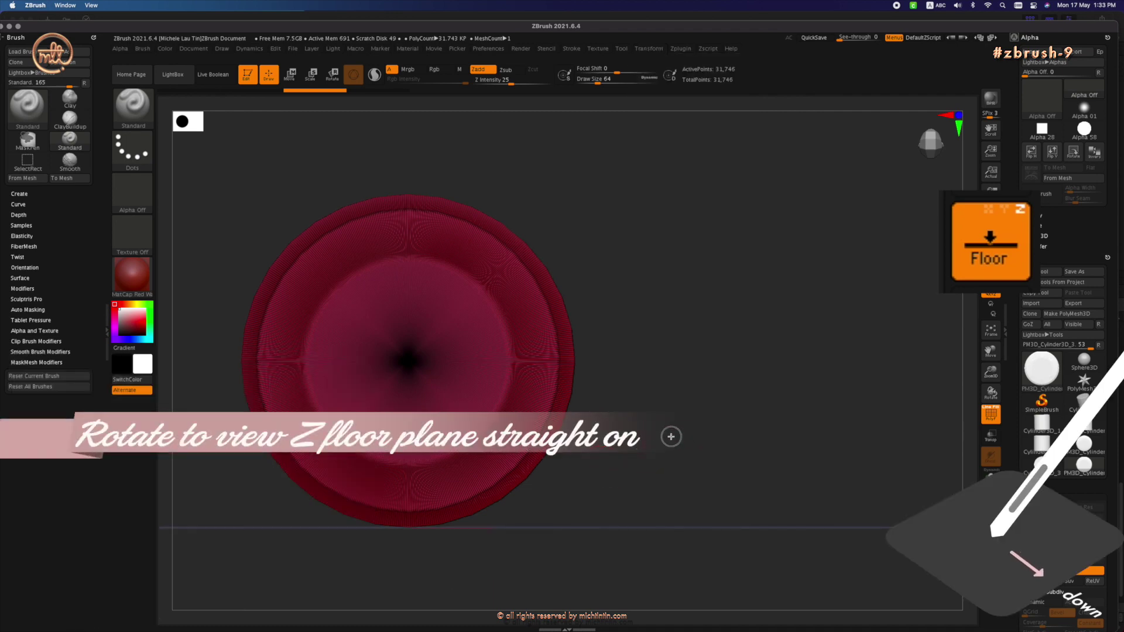
# Step: Facing the Z plane straight on with Z-axis radial symmetry active, mask a large radial ring on the demo cylinder's side
pyautogui.moveTo(671, 436)
pyautogui.mouseDown()
pyautogui.moveTo(632, 482)
pyautogui.moveTo(662, 490)
pyautogui.moveTo(721, 263)
pyautogui.moveTo(697, 442)
pyautogui.moveTo(715, 424)
pyautogui.moveTo(610, 259)
pyautogui.mouseUp()
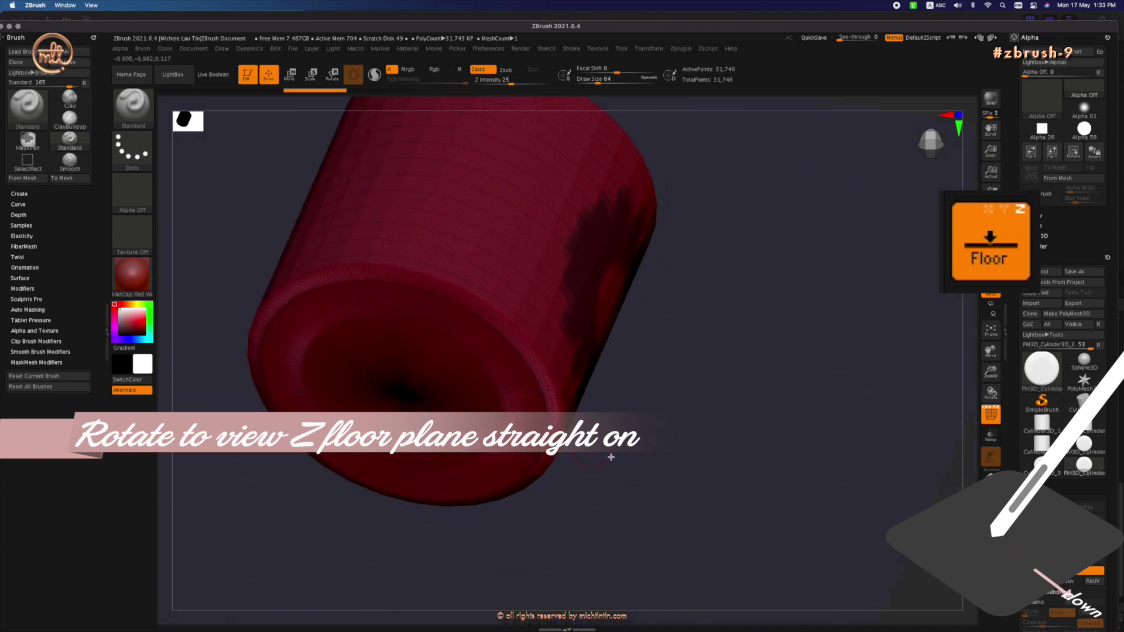
pyautogui.moveTo(639, 505)
pyautogui.mouseDown()
pyautogui.moveTo(652, 552)
pyautogui.moveTo(687, 542)
pyautogui.moveTo(640, 472)
pyautogui.moveTo(637, 488)
pyautogui.mouseUp()
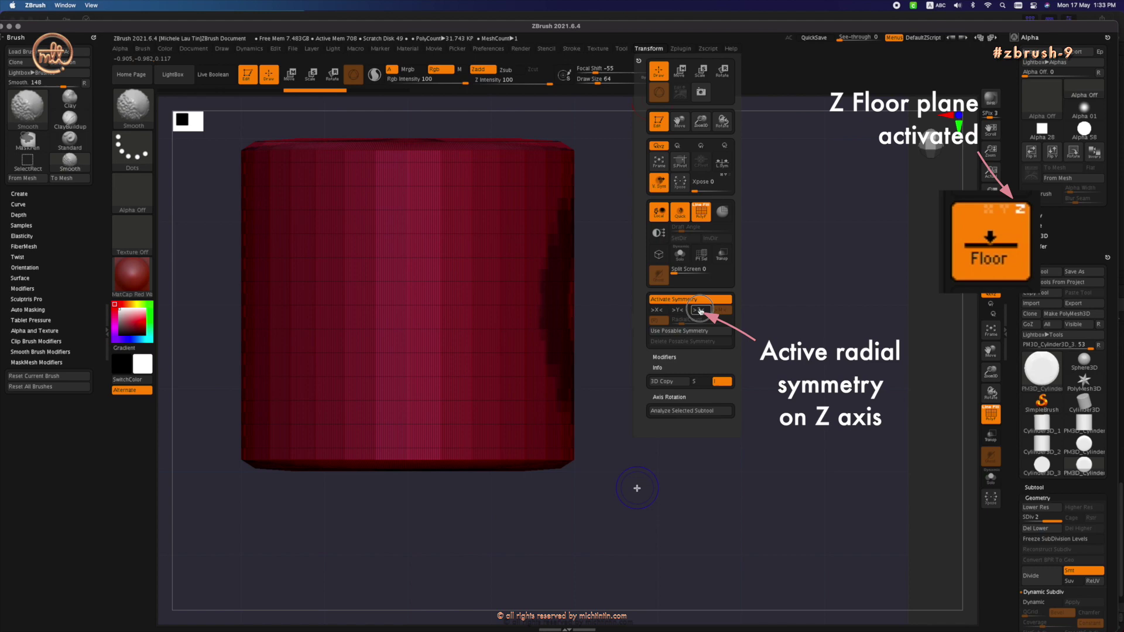
pyautogui.click(699, 310)
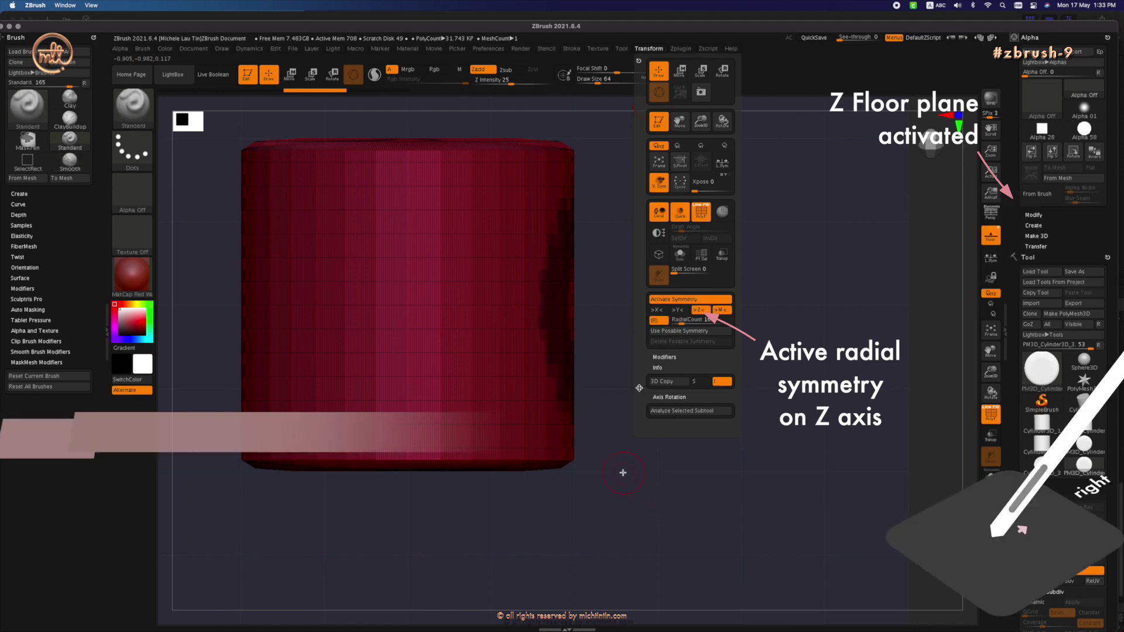
pyautogui.press('f')
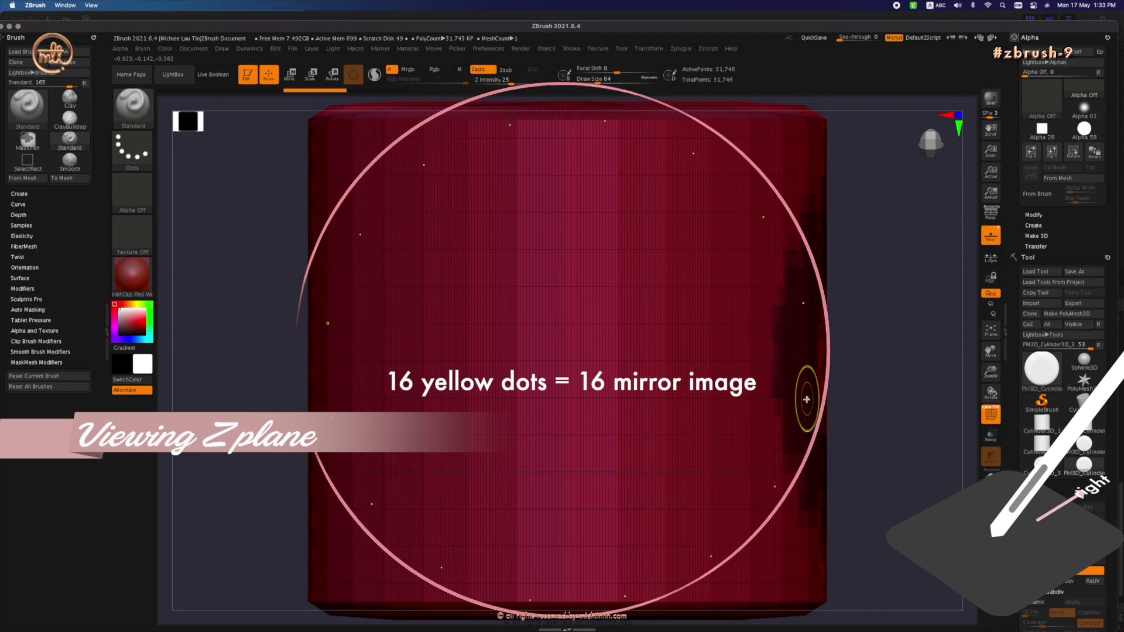
pyautogui.moveTo(807, 399); pyautogui.dragTo(786, 122)
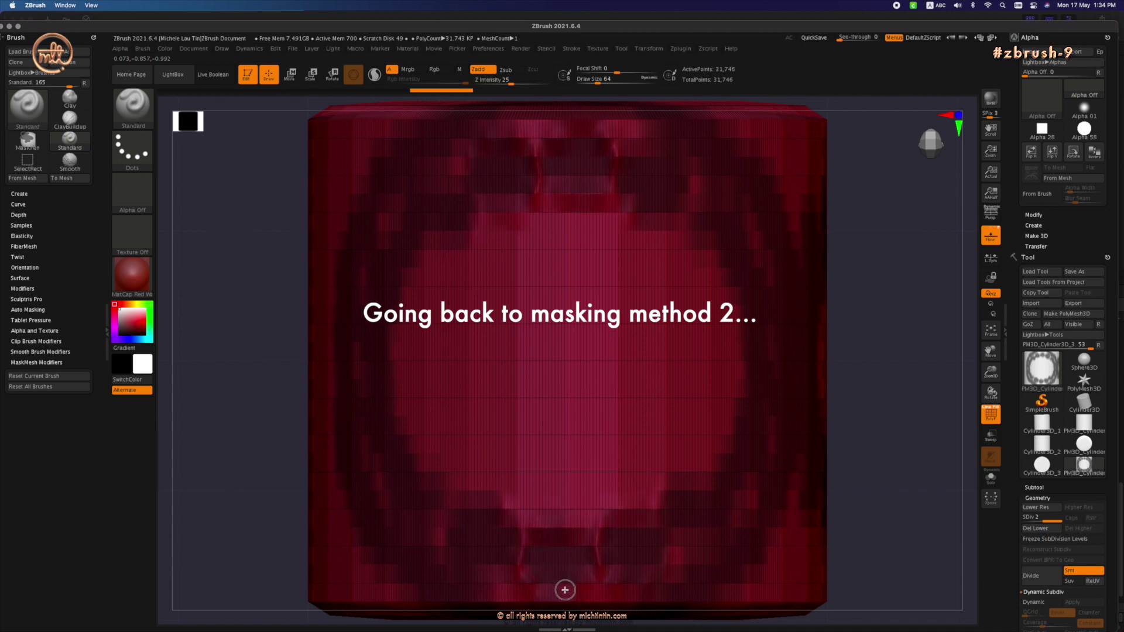
# Step: Back on the skirt cylinder, set the MaskPen stroke to FreeHand and mask a scalloped ring around the legs
pyautogui.press('ctrl')
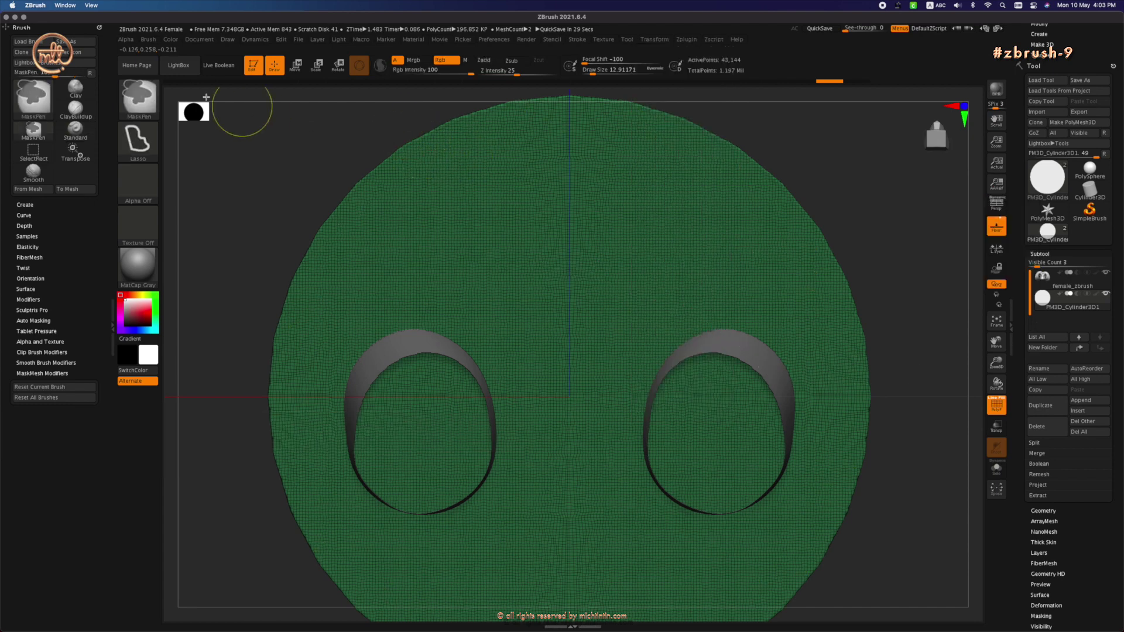
pyautogui.press('ctrl')
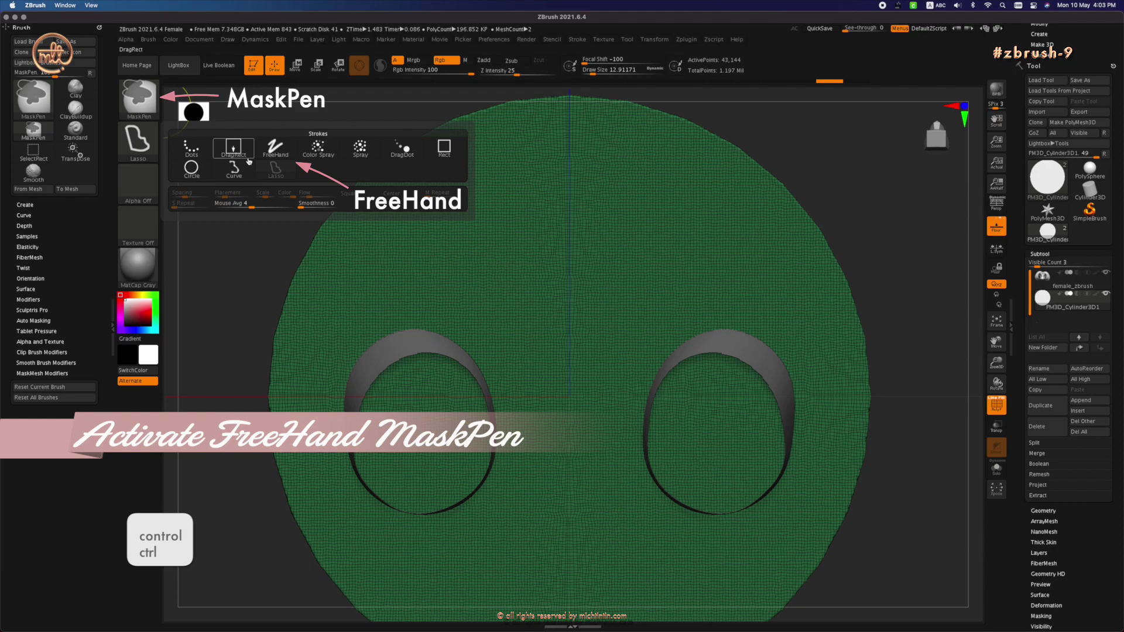
pyautogui.click(276, 149)
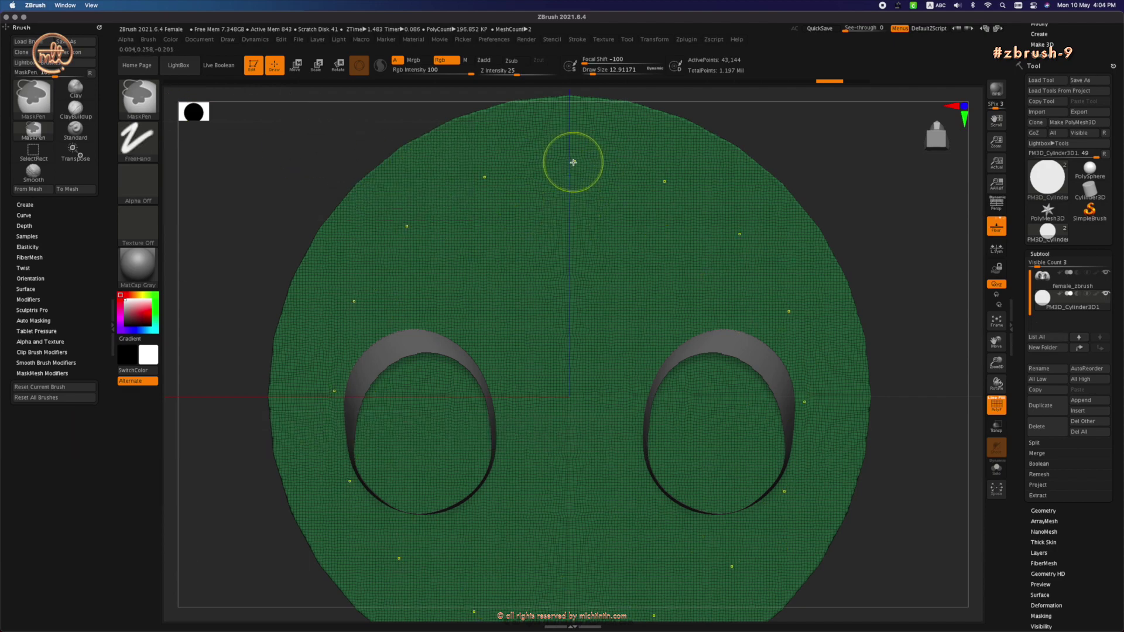
pyautogui.moveTo(574, 130)
pyautogui.keyDown('ctrl'); pyautogui.mouseDown()
pyautogui.moveTo(551, 155)
pyautogui.moveTo(583, 161)
pyautogui.moveTo(560, 178)
pyautogui.moveTo(587, 156)
pyautogui.moveTo(567, 221)
pyautogui.moveTo(585, 193)
pyautogui.moveTo(514, 198)
pyautogui.moveTo(535, 188)
pyautogui.moveTo(580, 194)
pyautogui.mouseUp(); pyautogui.keyUp('ctrl')
pyautogui.hotkey('ctrl', 'z')
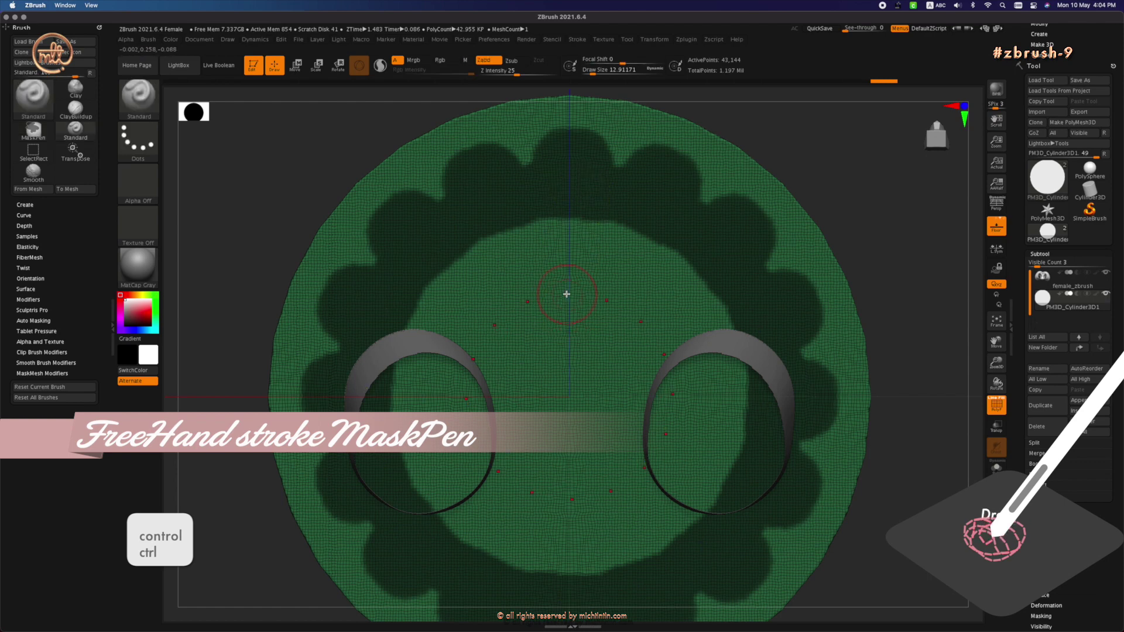
# Step: Fill the scalloped ring's open centre with a Circle-stroke mask, and undo the hem masking
pyautogui.keyDown('ctrl'); pyautogui.click(149, 139); pyautogui.keyUp('ctrl')
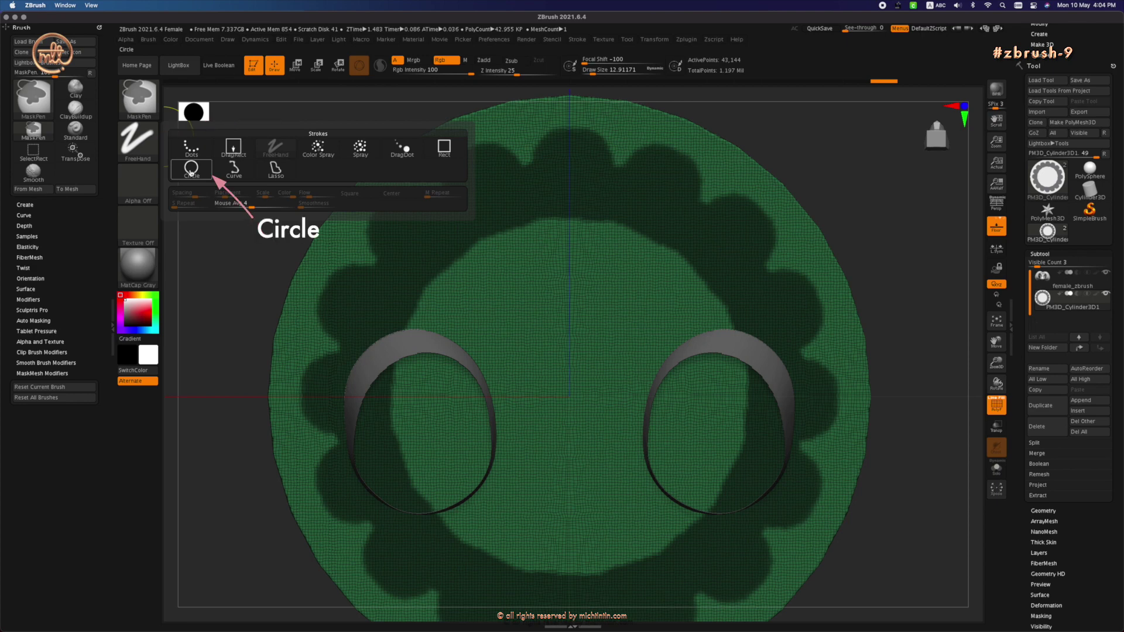
pyautogui.click(192, 171)
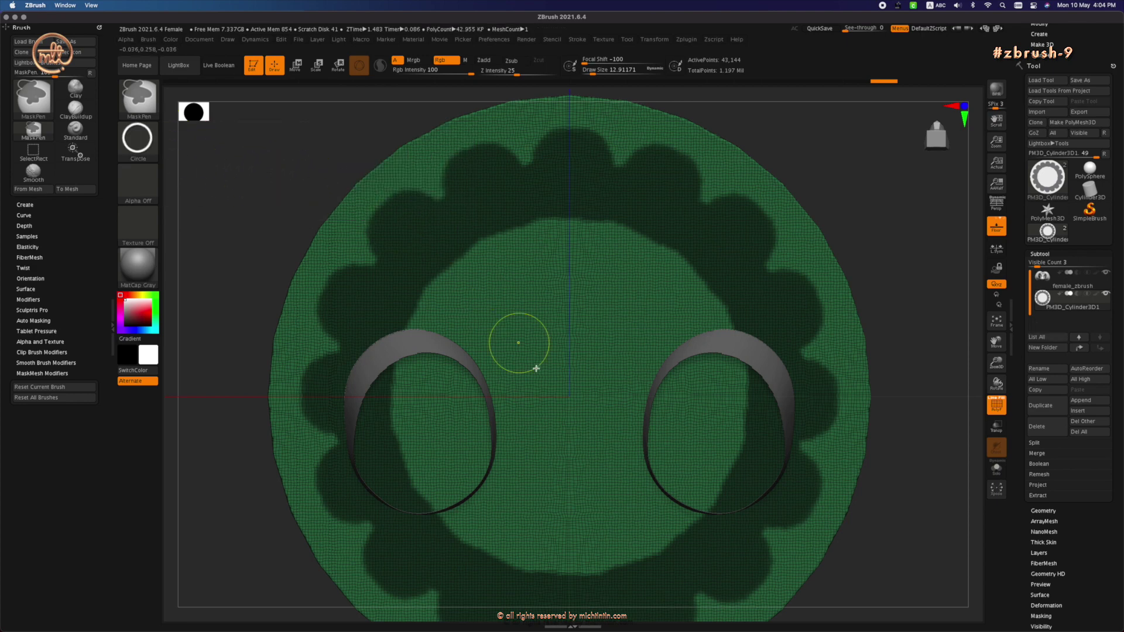
pyautogui.keyDown('ctrl'); pyautogui.moveTo(571, 395); pyautogui.dragTo(743, 431); pyautogui.keyUp('ctrl')
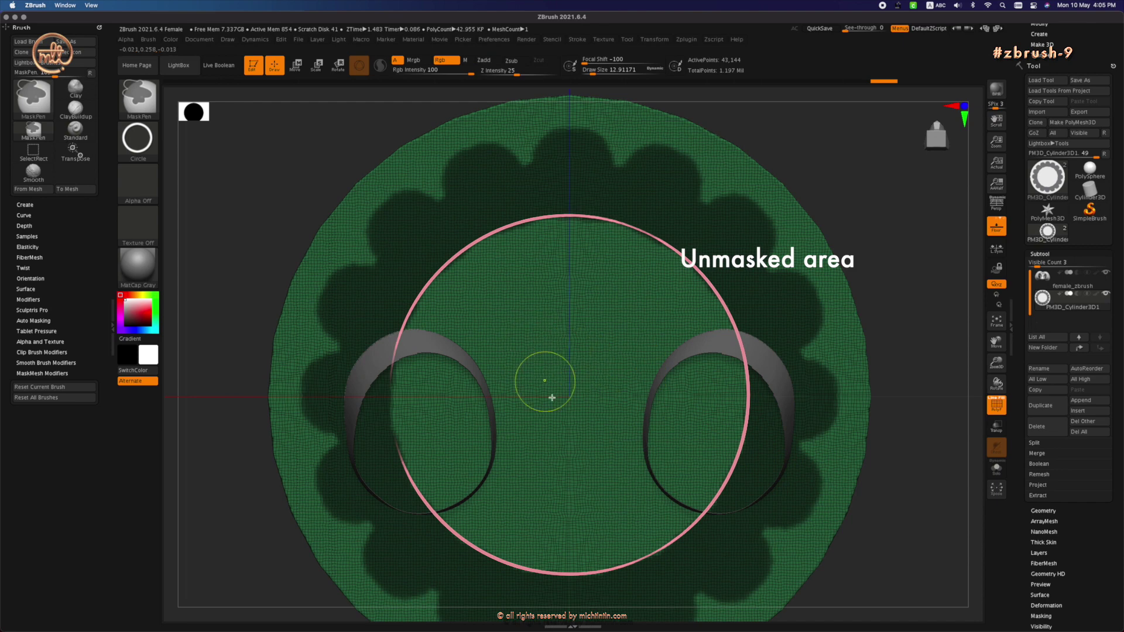
pyautogui.moveTo(567, 396)
pyautogui.keyDown('ctrl'); pyautogui.mouseDown()
pyautogui.moveTo(591, 457)
pyautogui.moveTo(637, 498)
pyautogui.moveTo(802, 595)
pyautogui.moveTo(693, 469)
pyautogui.moveTo(638, 431)
pyautogui.moveTo(648, 520)
pyautogui.moveTo(758, 587)
pyautogui.mouseUp(); pyautogui.keyUp('ctrl')
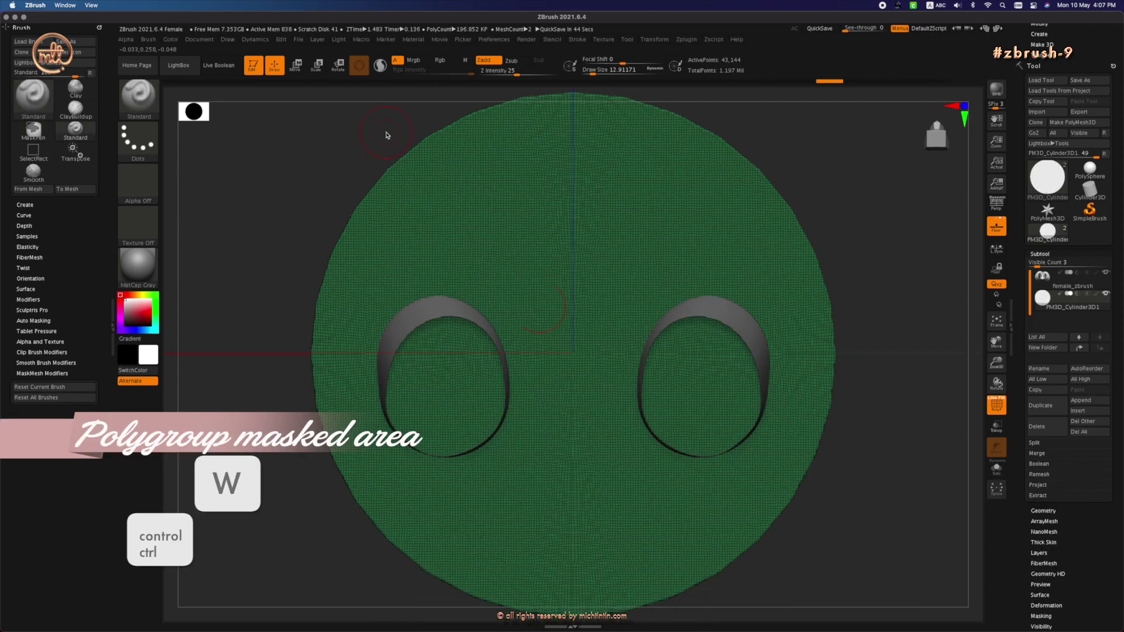
pyautogui.press('ctrl')
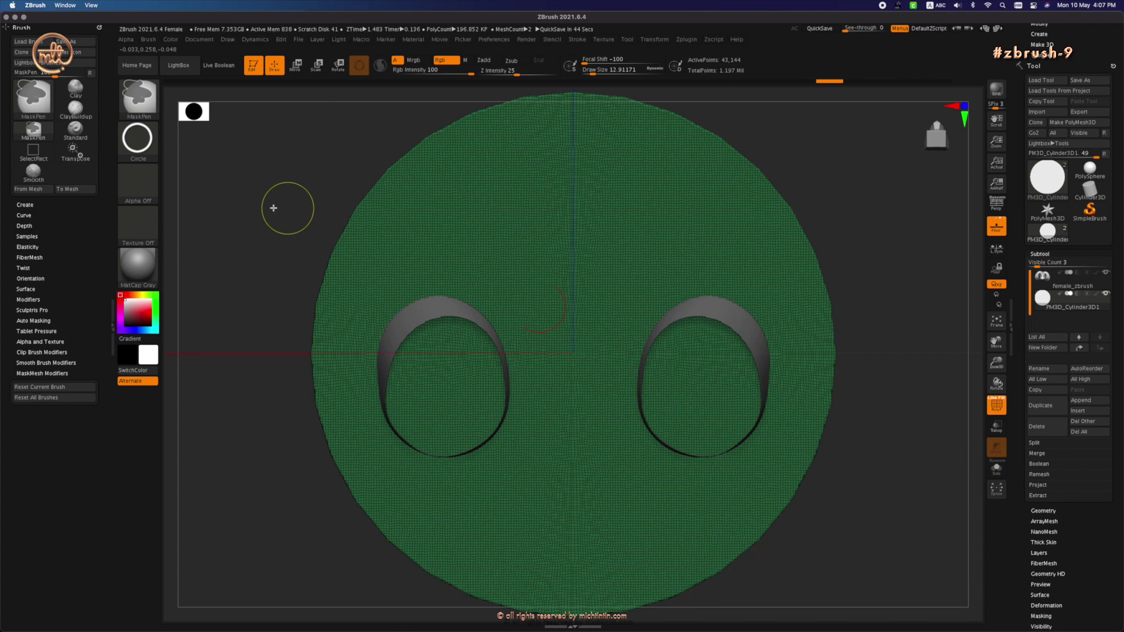
pyautogui.hotkey('ctrl', 'z')
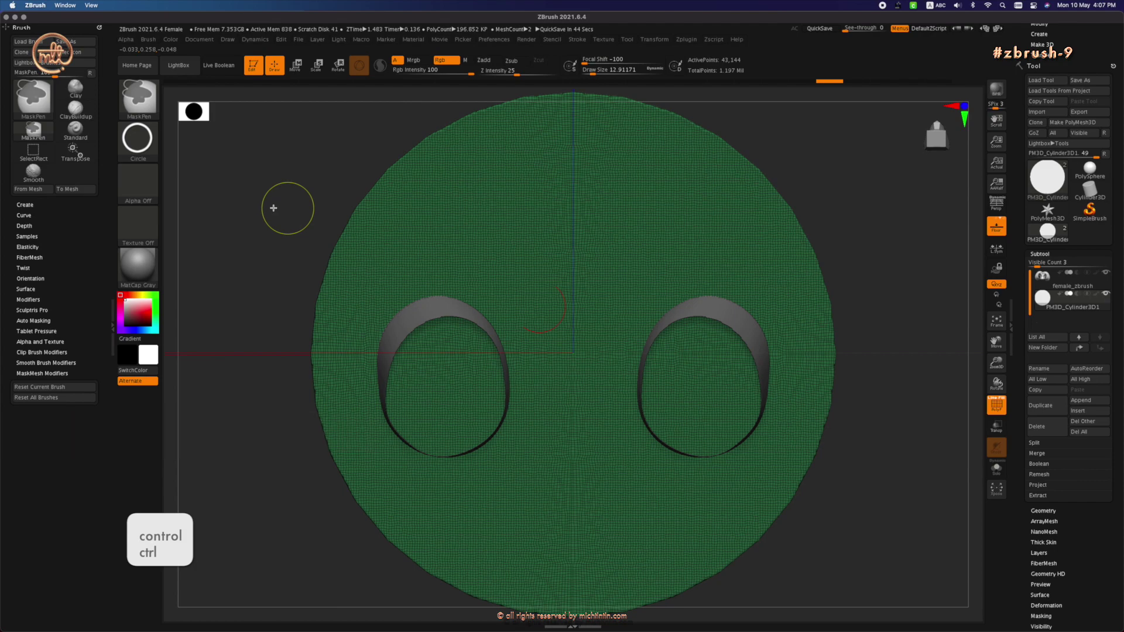
# Step: Import the ML.png image as a custom alpha
pyautogui.click(119, 175)
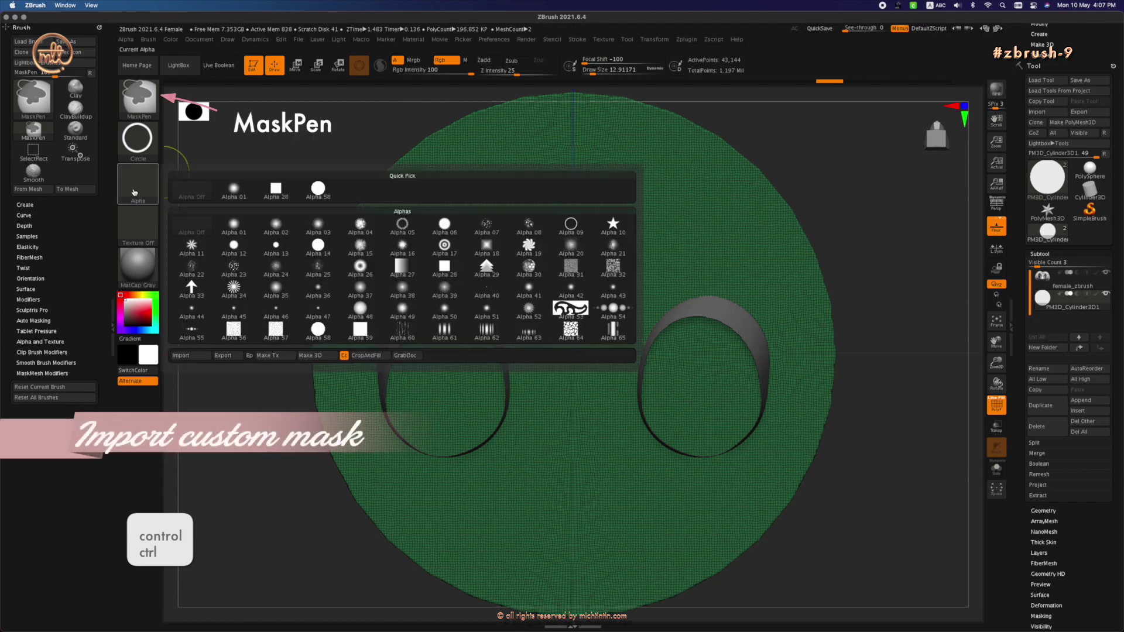
pyautogui.click(193, 354)
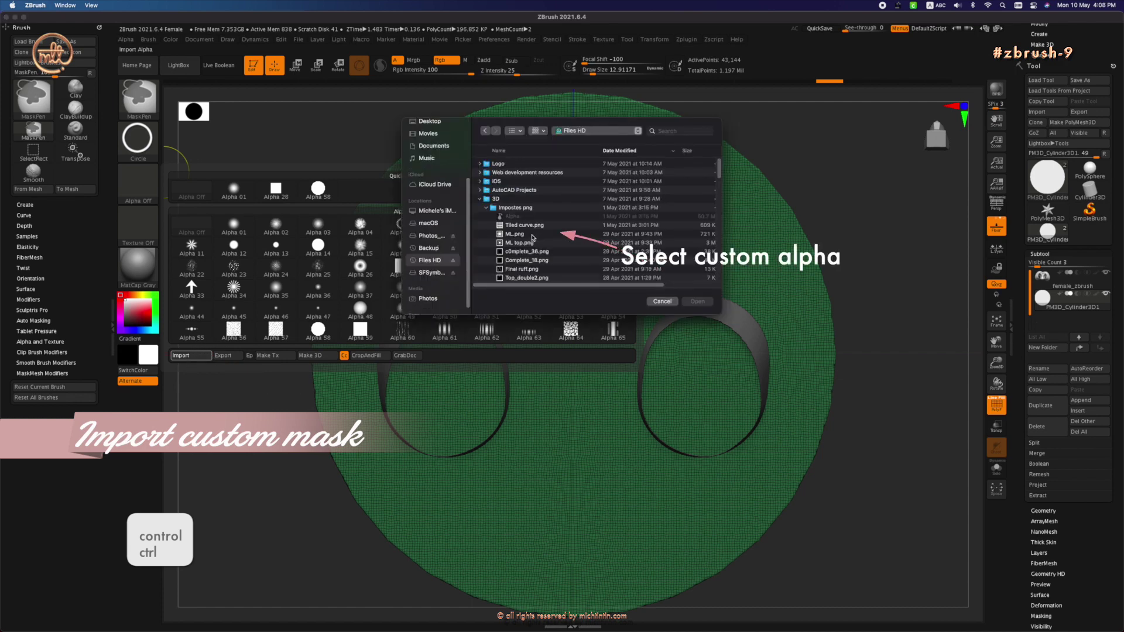
pyautogui.click(529, 235)
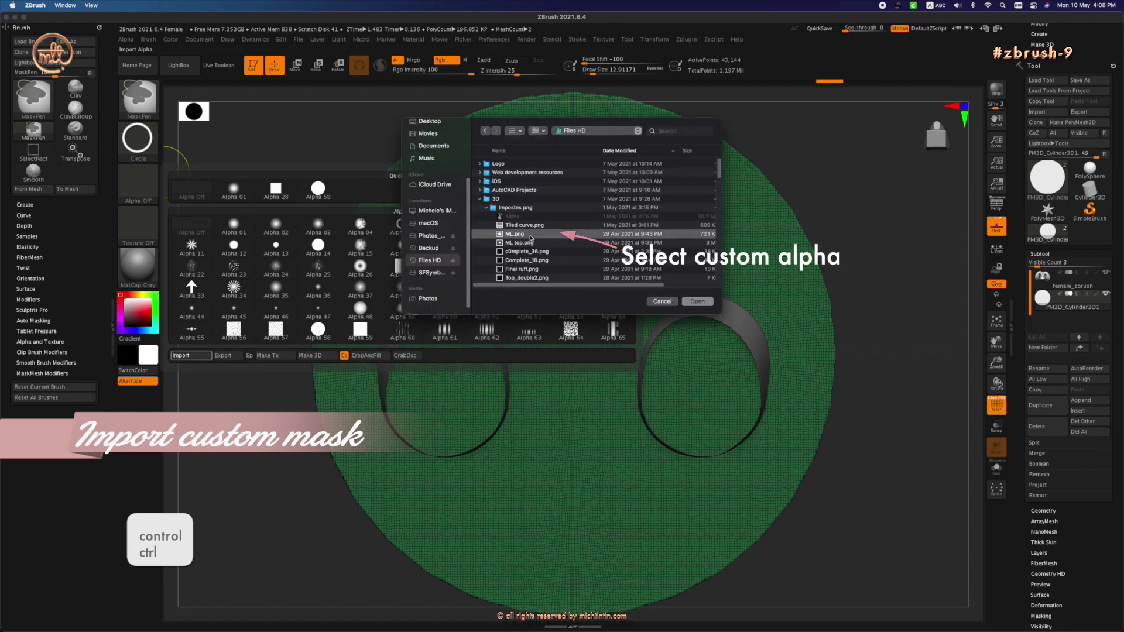
pyautogui.click(696, 302)
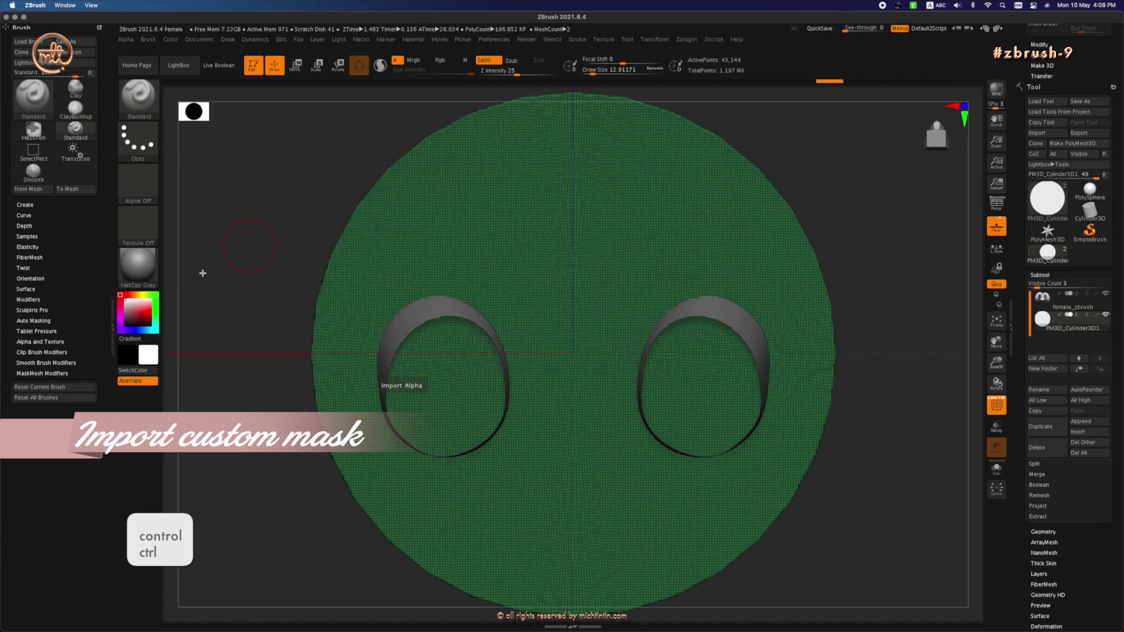
# Step: Apply the imported ML alpha and change the MaskPen stroke to Rect
pyautogui.click(140, 184)
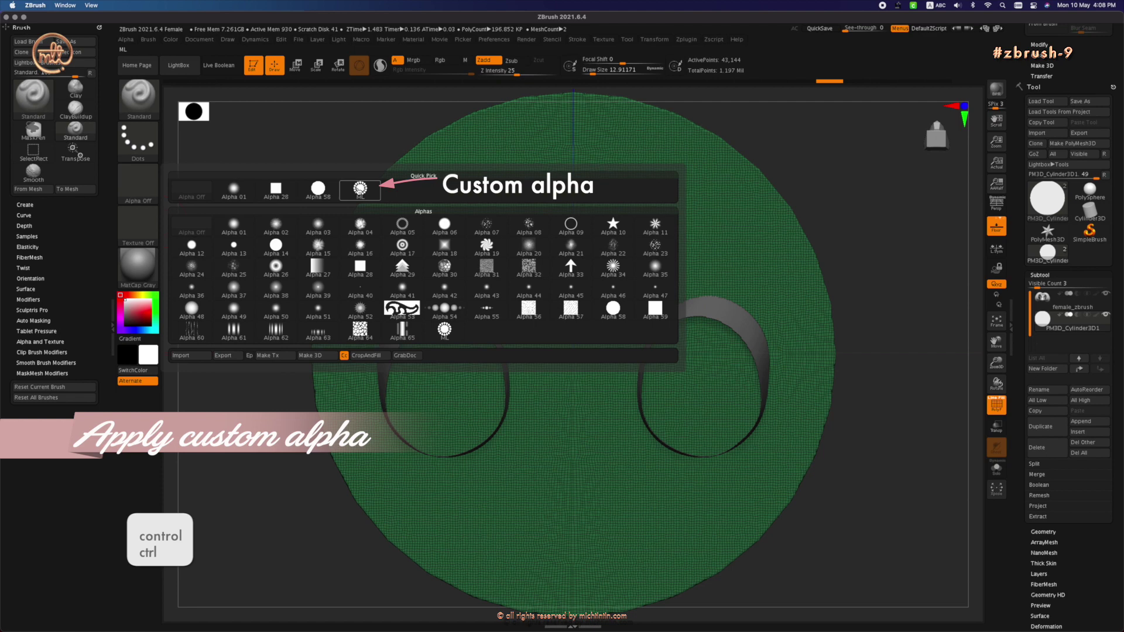
pyautogui.click(360, 187)
pyautogui.keyDown('ctrl'); pyautogui.click(137, 138); pyautogui.keyUp('ctrl')
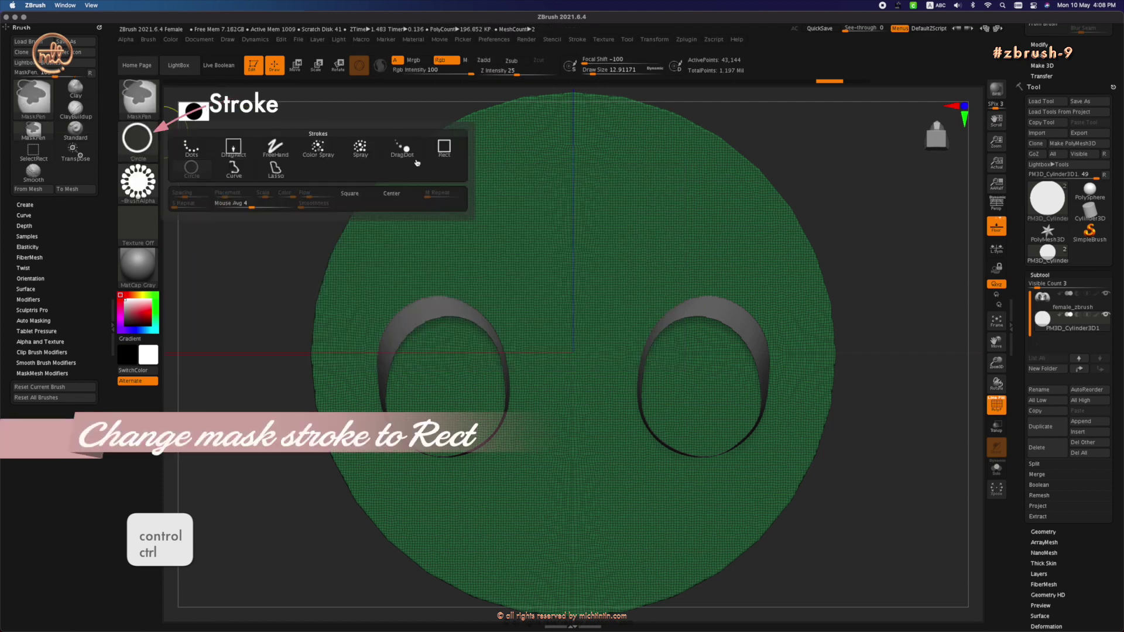
pyautogui.click(445, 148)
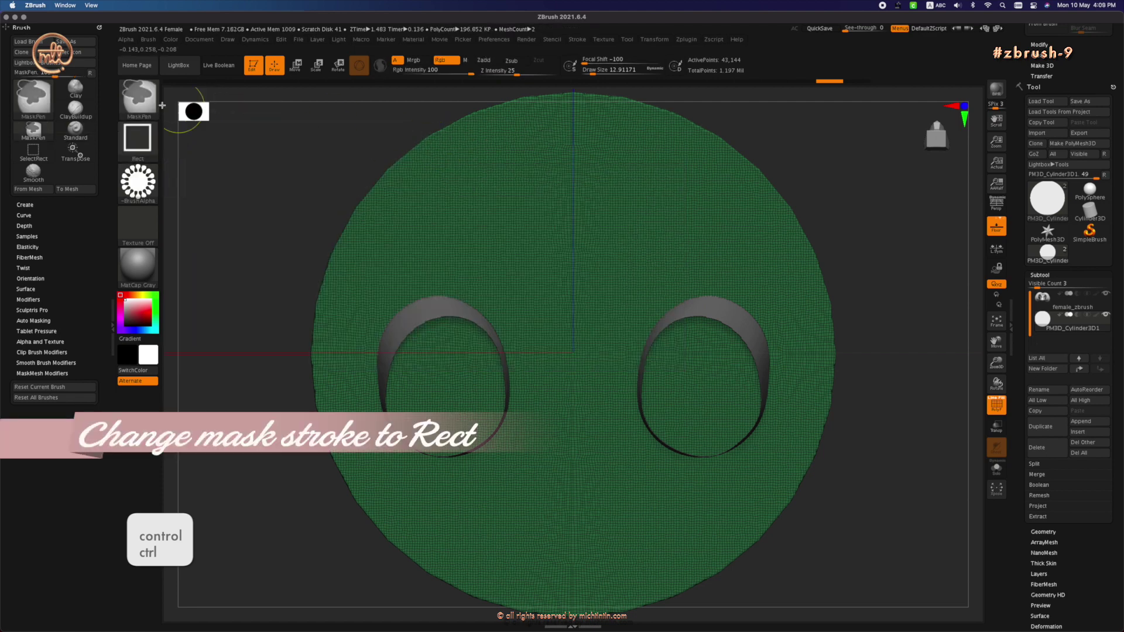
# Step: Turn on the Square and Center options for the MaskPen's Rect stroke
pyautogui.click(137, 138)
pyautogui.click(349, 194)
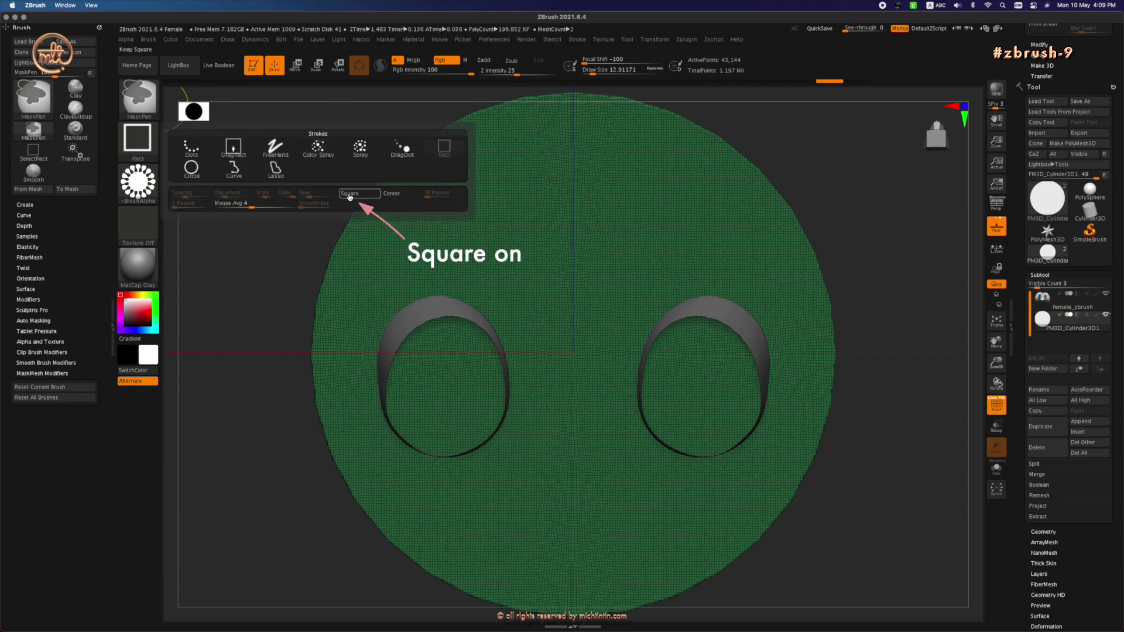
pyautogui.click(349, 194)
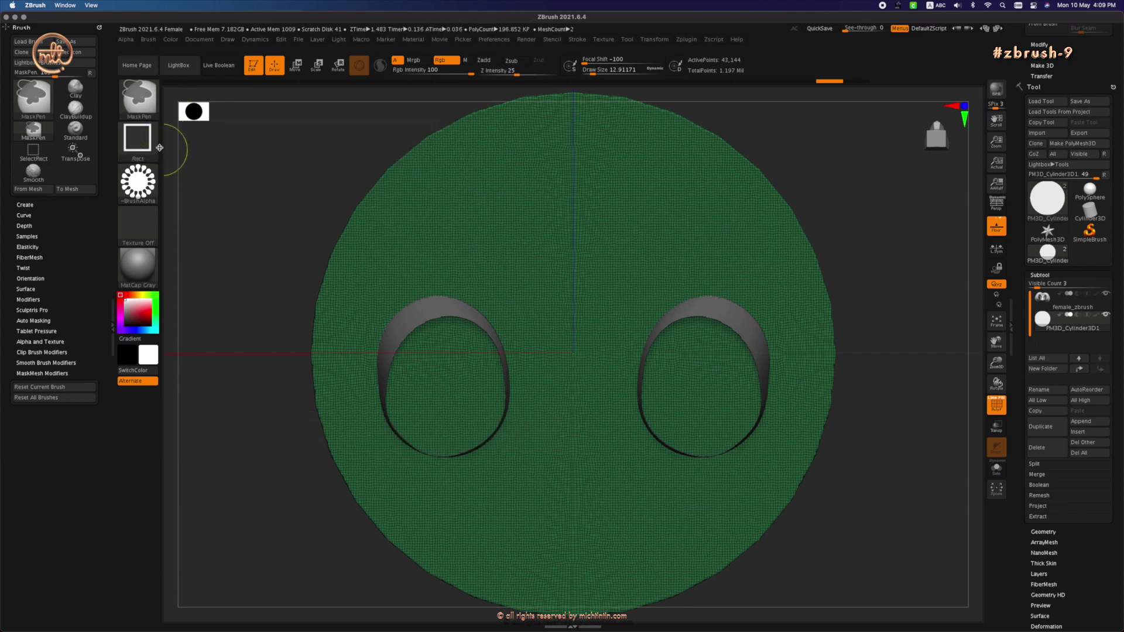
pyautogui.click(137, 138)
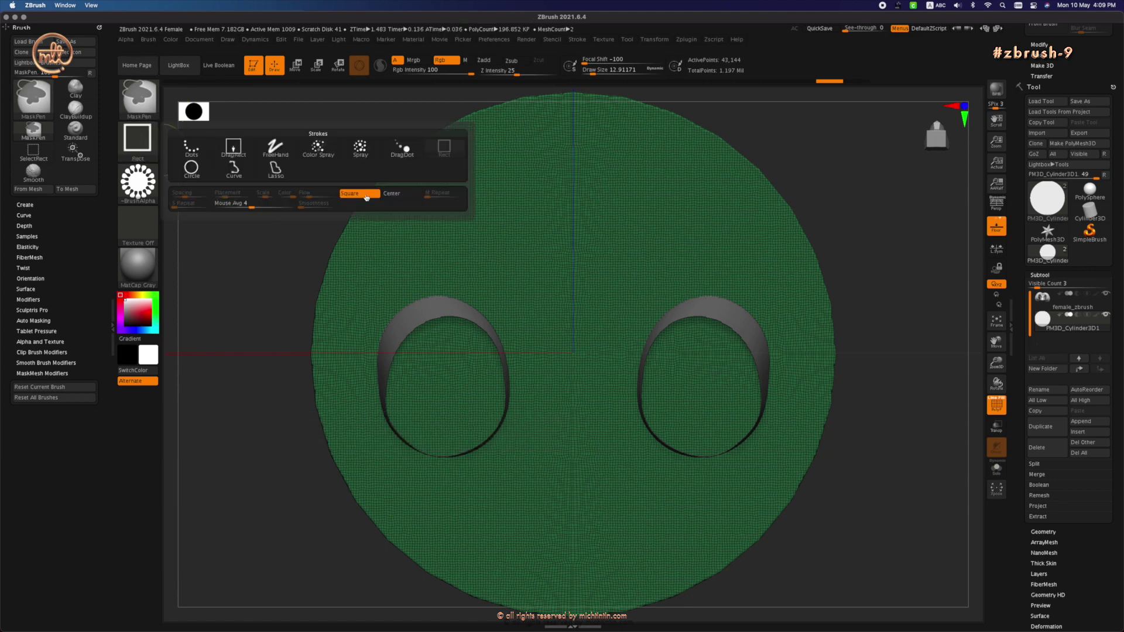
pyautogui.click(397, 193)
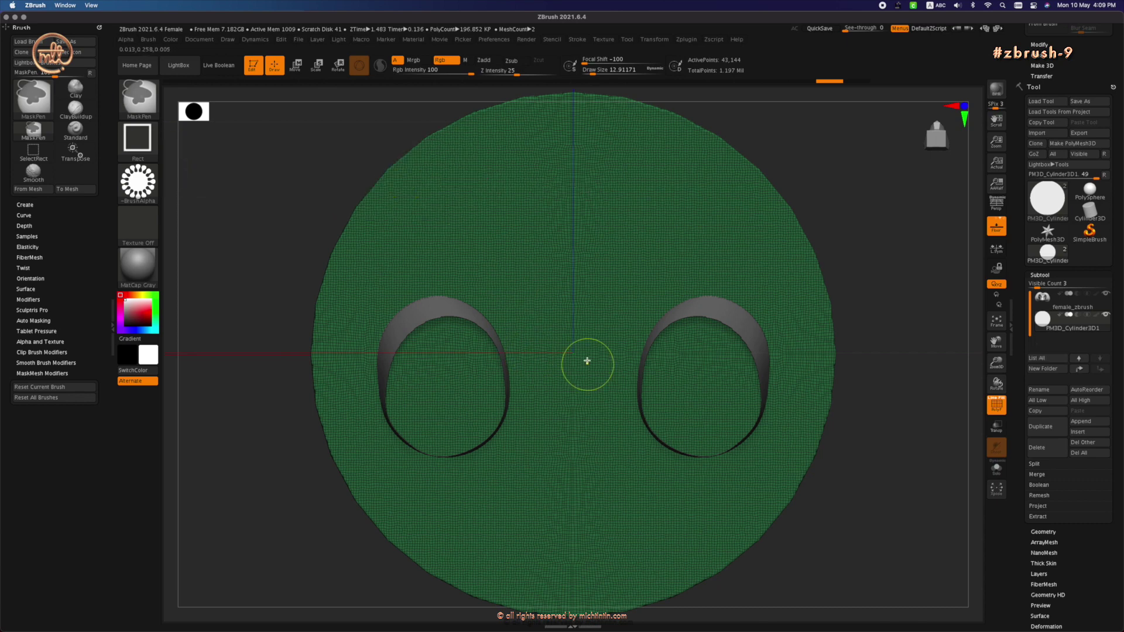
# Step: Mask the cylinder's end with the ML pattern outward from its centre, and make the masked area a new polygroup
pyautogui.keyDown('ctrl'); pyautogui.moveTo(575, 353); pyautogui.dragTo(819, 627); pyautogui.keyUp('ctrl')
pyautogui.hotkey('ctrl', 'w')
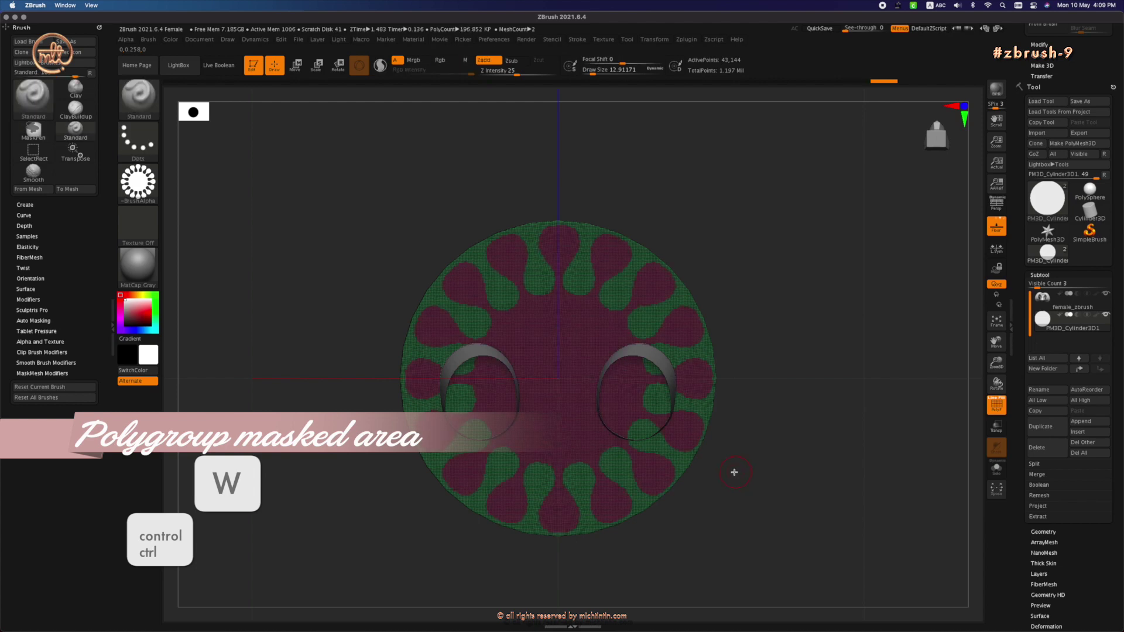
pyautogui.moveTo(820, 472); pyautogui.dragTo(735, 467)
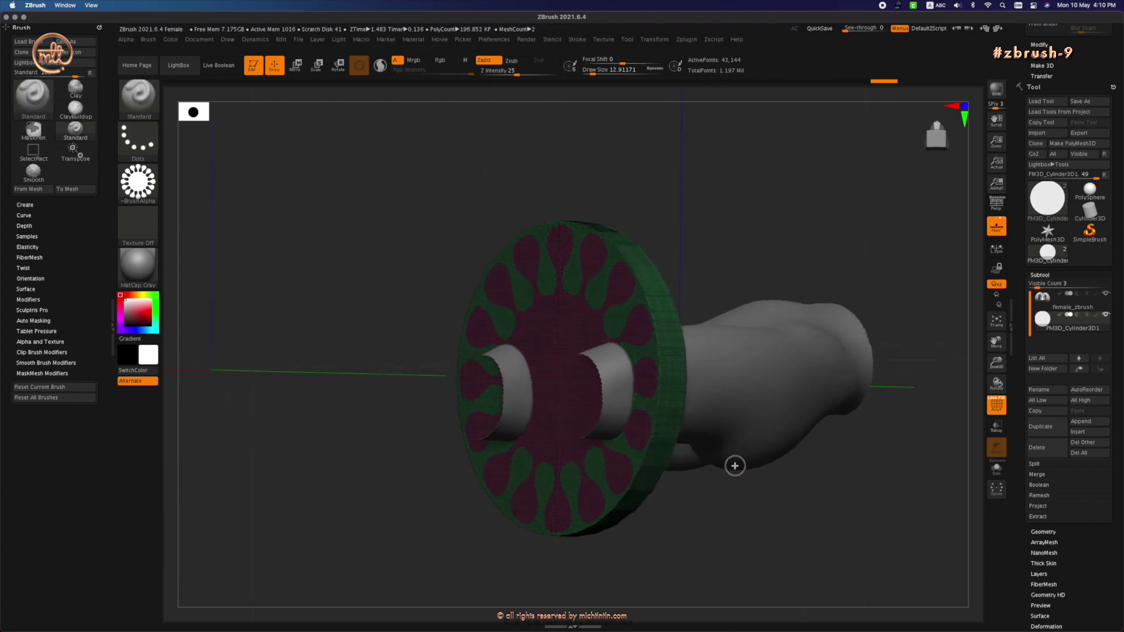
# Step: Unhide the whole cylinder and isolate the petal-shaped polygroup that forms the skirt's top and bottom
pyautogui.keyDown('ctrl'); pyautogui.keyDown('shift'); pyautogui.click(878, 547); pyautogui.keyUp('shift'); pyautogui.keyUp('ctrl')
pyautogui.keyDown('ctrl'); pyautogui.keyDown('shift'); pyautogui.click(873, 536); pyautogui.keyUp('shift'); pyautogui.keyUp('ctrl')
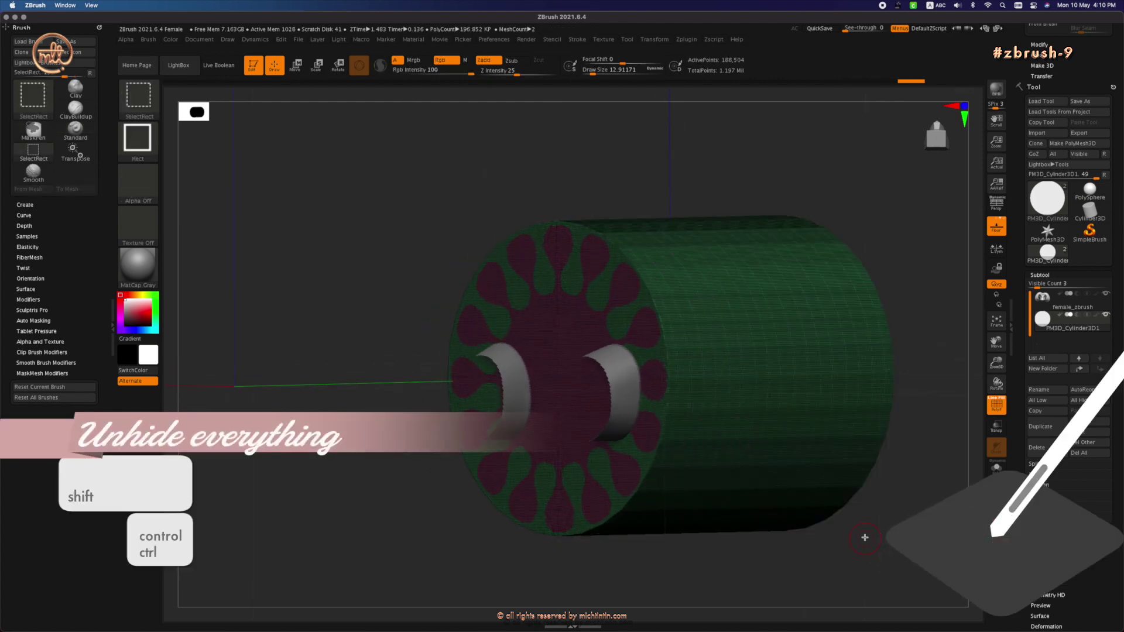
pyautogui.moveTo(352, 387)
pyautogui.mouseDown()
pyautogui.moveTo(332, 334)
pyautogui.moveTo(363, 337)
pyautogui.mouseUp()
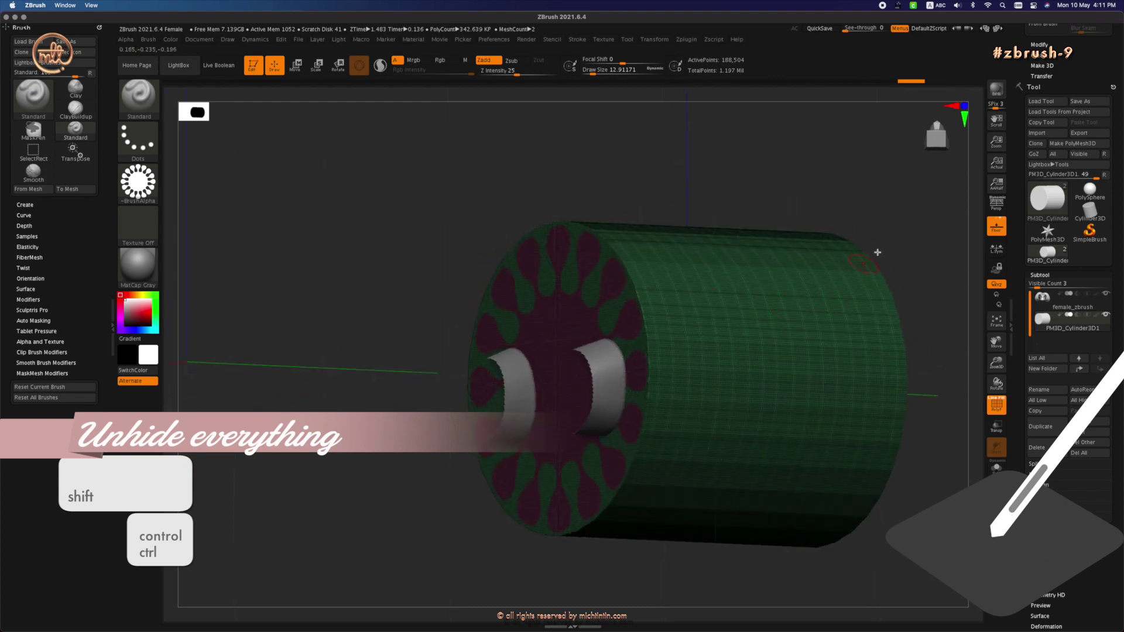
pyautogui.moveTo(831, 168); pyautogui.dragTo(867, 202)
pyautogui.moveTo(705, 158)
pyautogui.mouseDown()
pyautogui.moveTo(793, 191)
pyautogui.moveTo(850, 245)
pyautogui.moveTo(825, 175)
pyautogui.moveTo(827, 326)
pyautogui.moveTo(797, 377)
pyautogui.moveTo(735, 374)
pyautogui.mouseUp()
pyautogui.keyDown('ctrl'); pyautogui.keyDown('shift'); pyautogui.click(748, 359); pyautogui.keyUp('shift'); pyautogui.keyUp('ctrl')
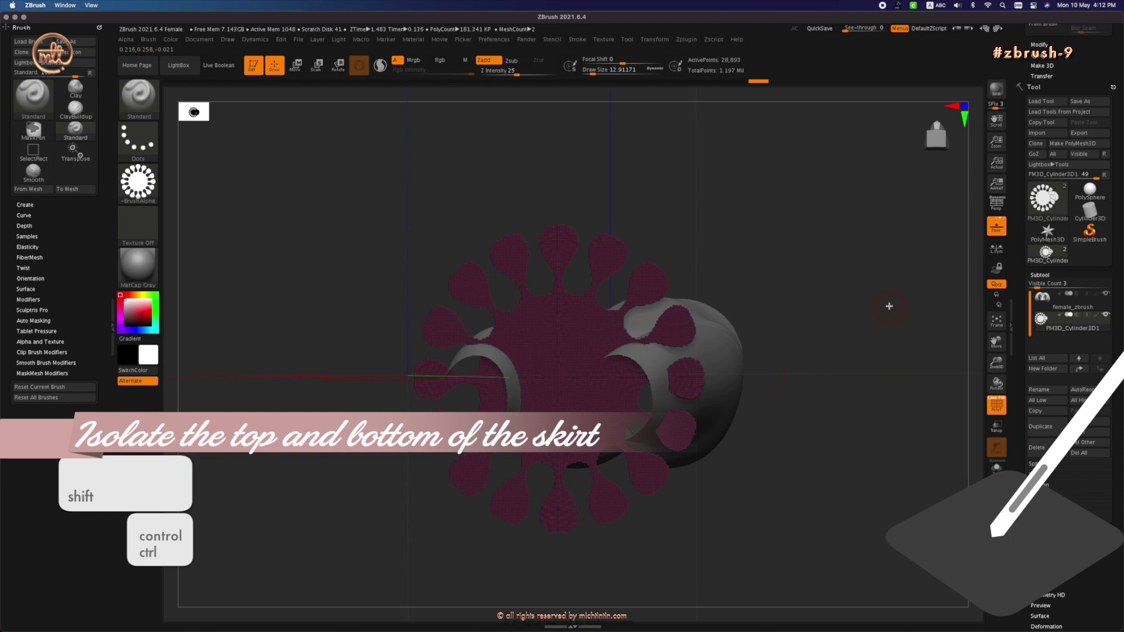
pyautogui.moveTo(889, 306); pyautogui.dragTo(732, 403)
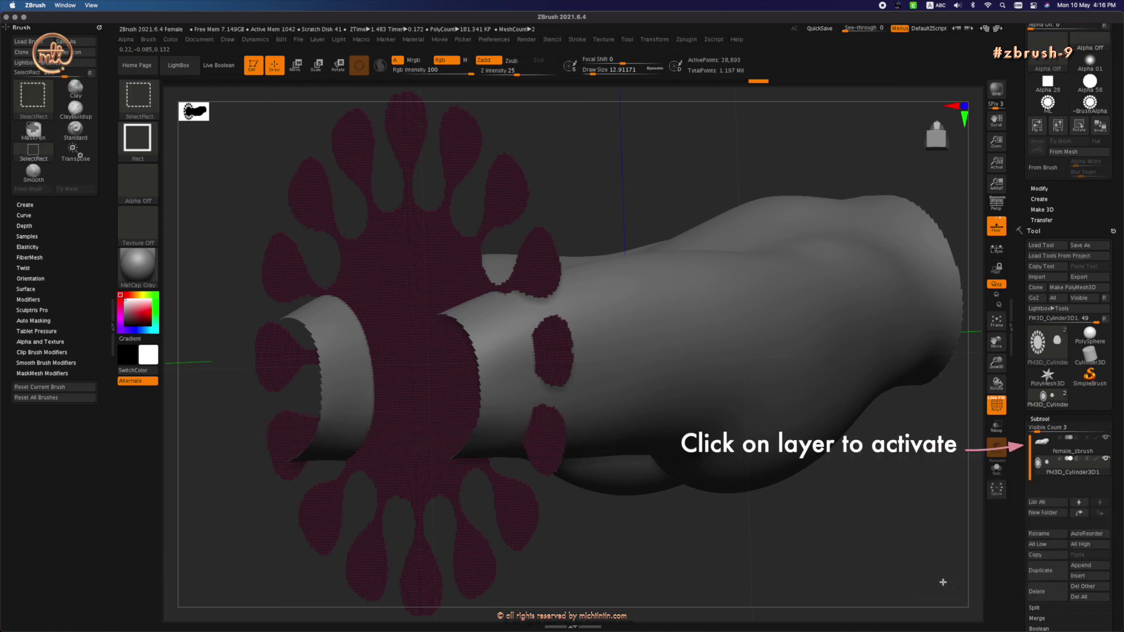
# Step: Unhide the full cylinder and the whole female_zbrush body, and make the PM3D_Cylinder3D1 subtool active again
pyautogui.keyDown('ctrl'); pyautogui.keyDown('shift'); pyautogui.click(940, 579); pyautogui.keyUp('shift'); pyautogui.keyUp('ctrl')
pyautogui.click(1062, 449)
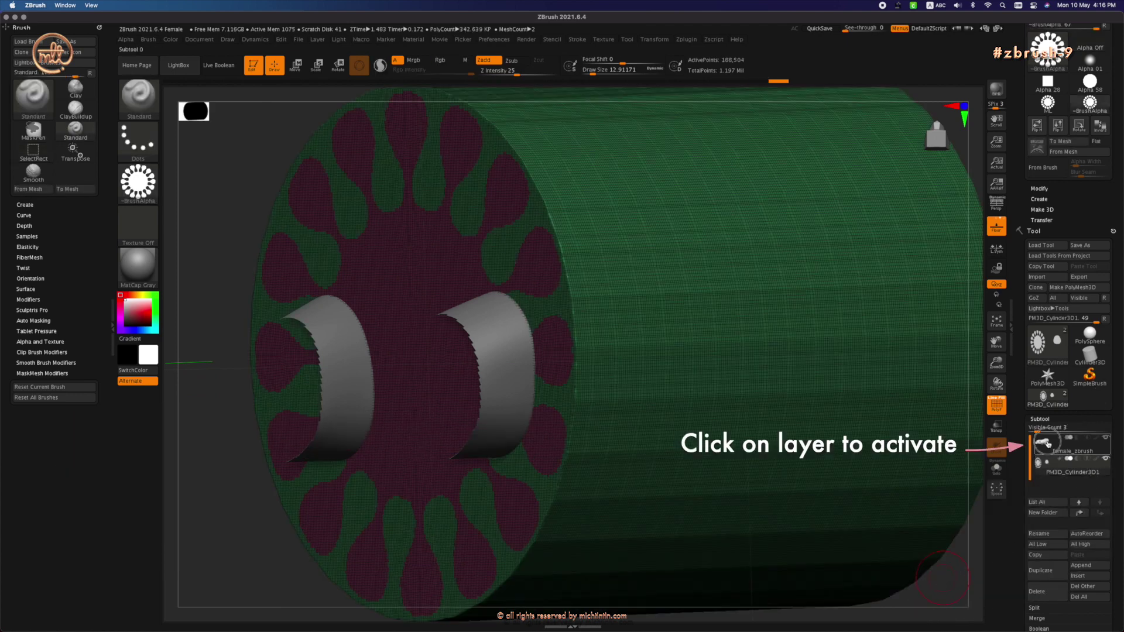
pyautogui.click(1048, 444)
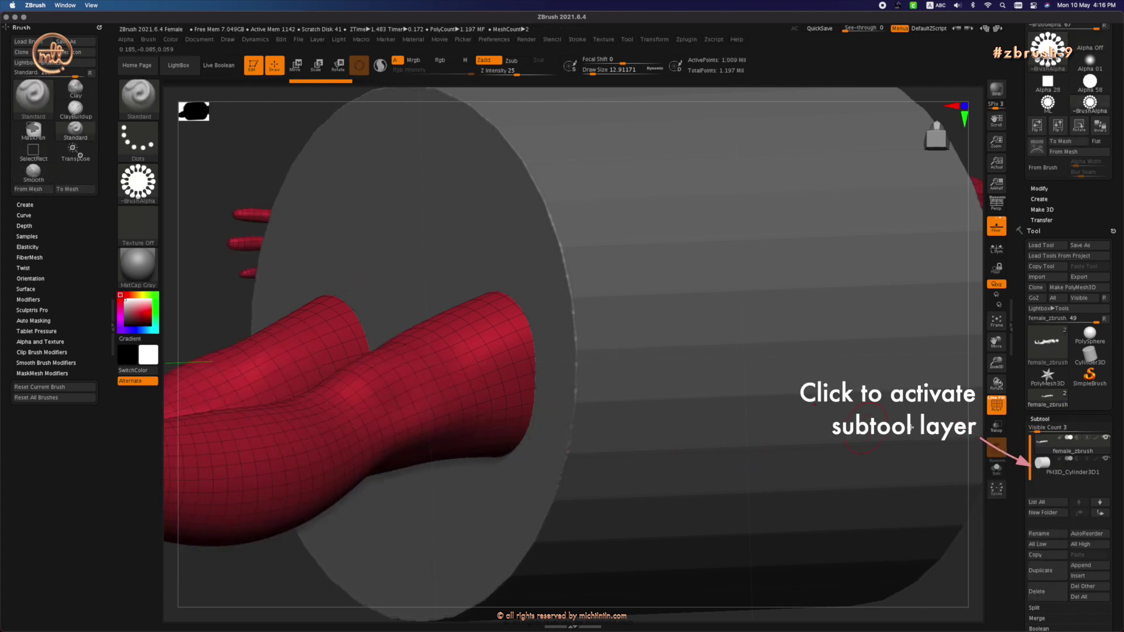
pyautogui.click(1052, 471)
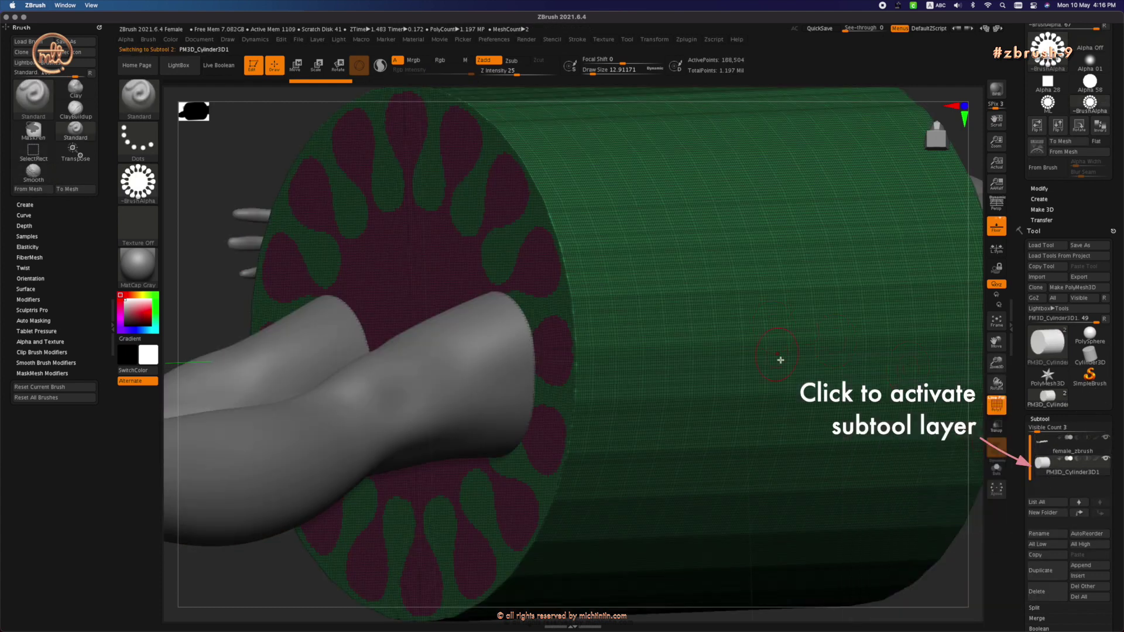
# Step: Isolate the skirt's petal-shaped top and bottom polygroup and delete the cylinder's hidden geometry
pyautogui.keyDown('ctrl'); pyautogui.keyDown('shift'); pyautogui.click(665, 514); pyautogui.keyUp('shift'); pyautogui.keyUp('ctrl')
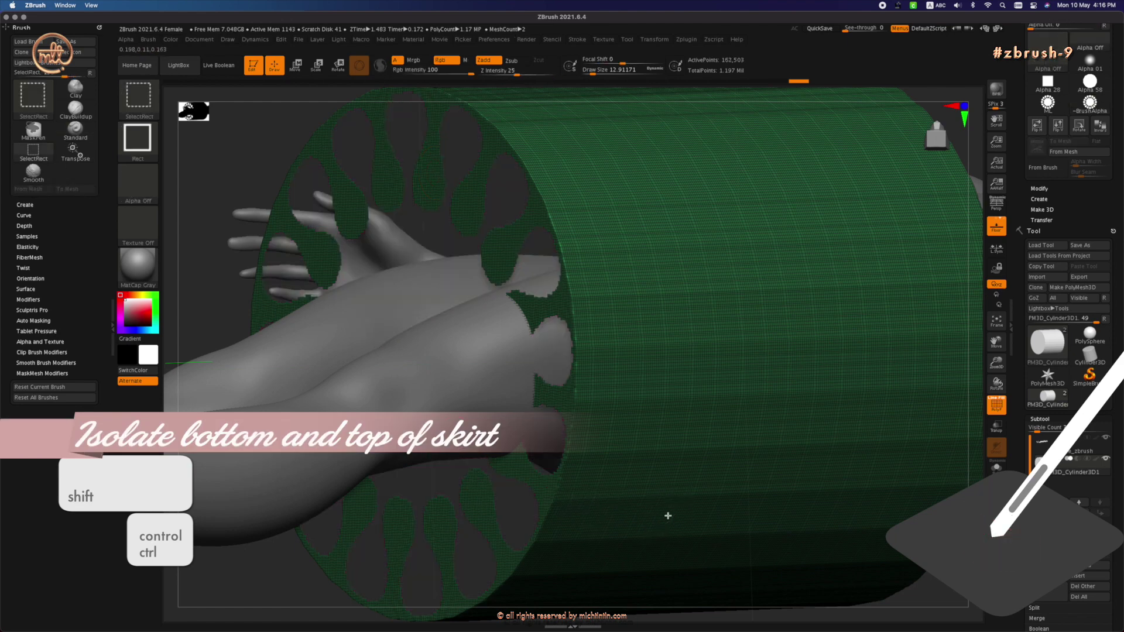
pyautogui.keyDown('ctrl'); pyautogui.keyDown('shift'); pyautogui.click(665, 514); pyautogui.keyUp('shift'); pyautogui.keyUp('ctrl')
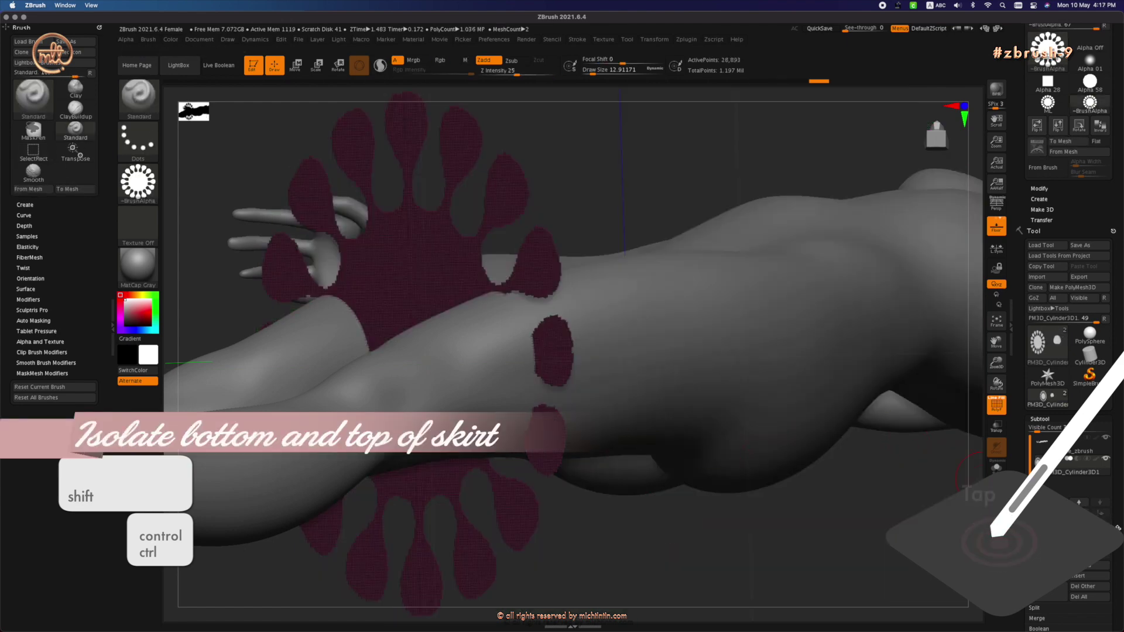
pyautogui.moveTo(1119, 579); pyautogui.dragTo(1118, 424)
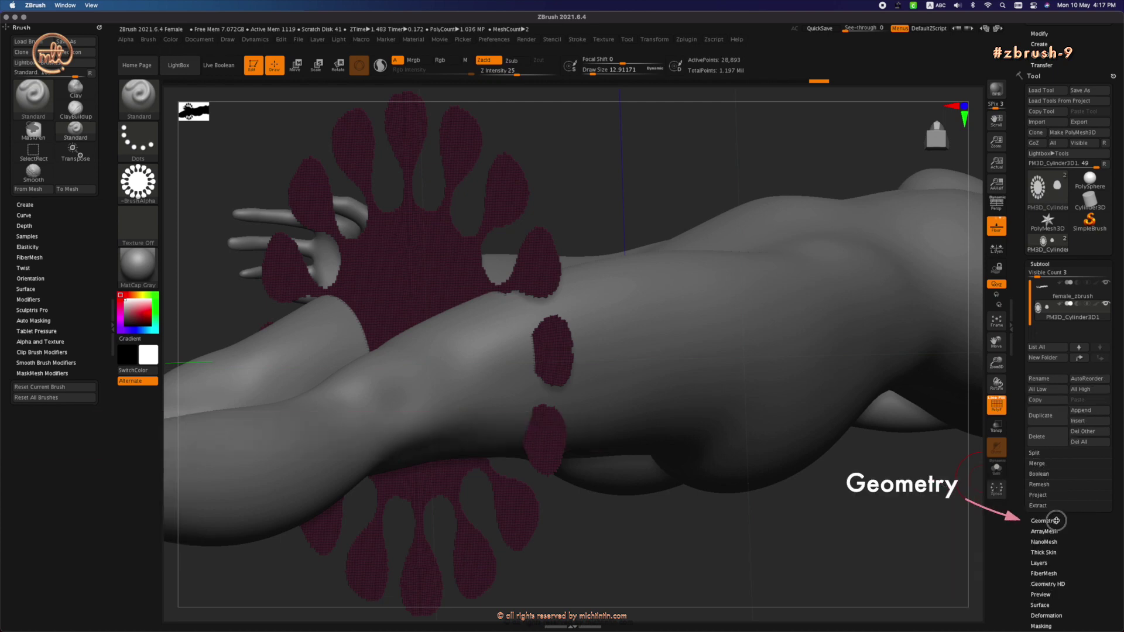
pyautogui.click(1055, 521)
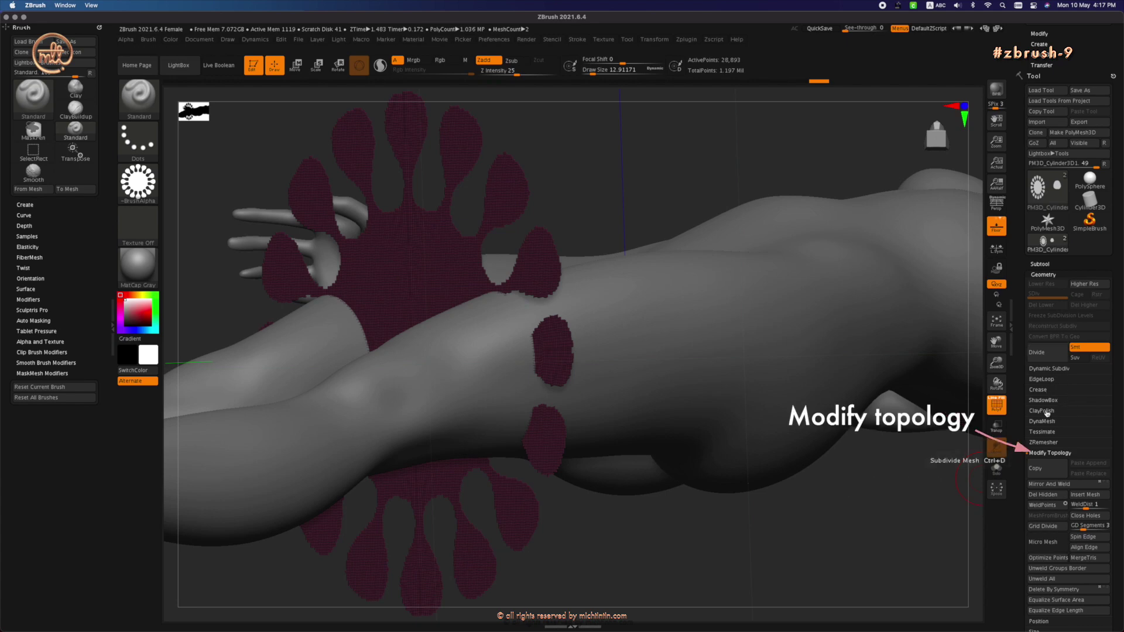
pyautogui.click(1044, 495)
# Step: Smooth the jagged skirt edges by setting GPolish to 100 and applying GroupsLoops twice
pyautogui.moveTo(540, 185); pyautogui.dragTo(582, 191)
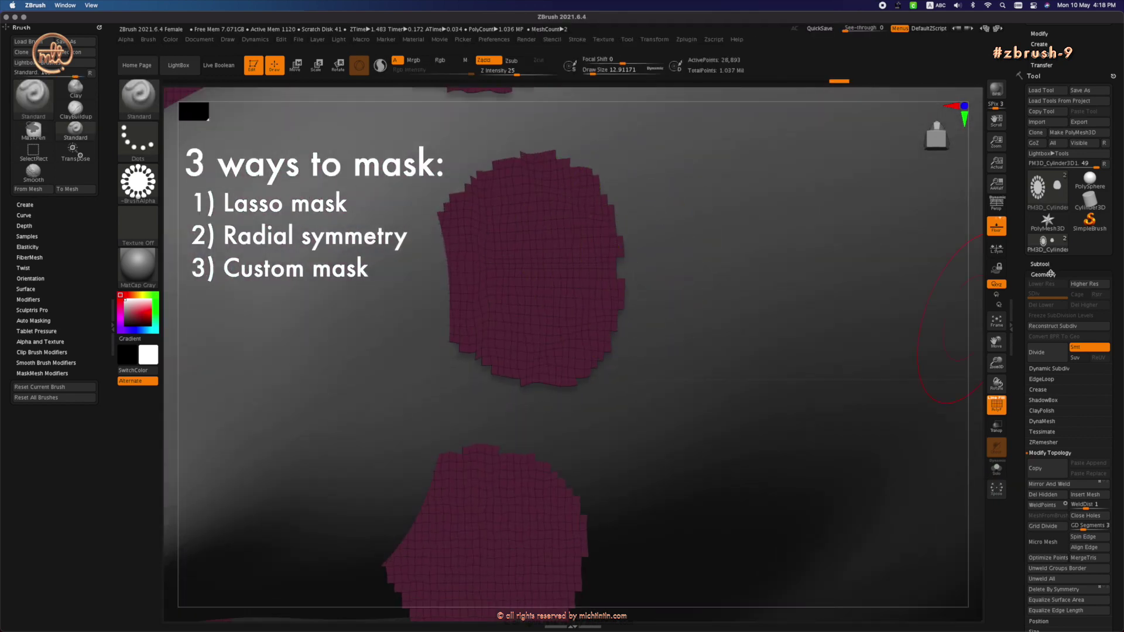
pyautogui.click(1044, 275)
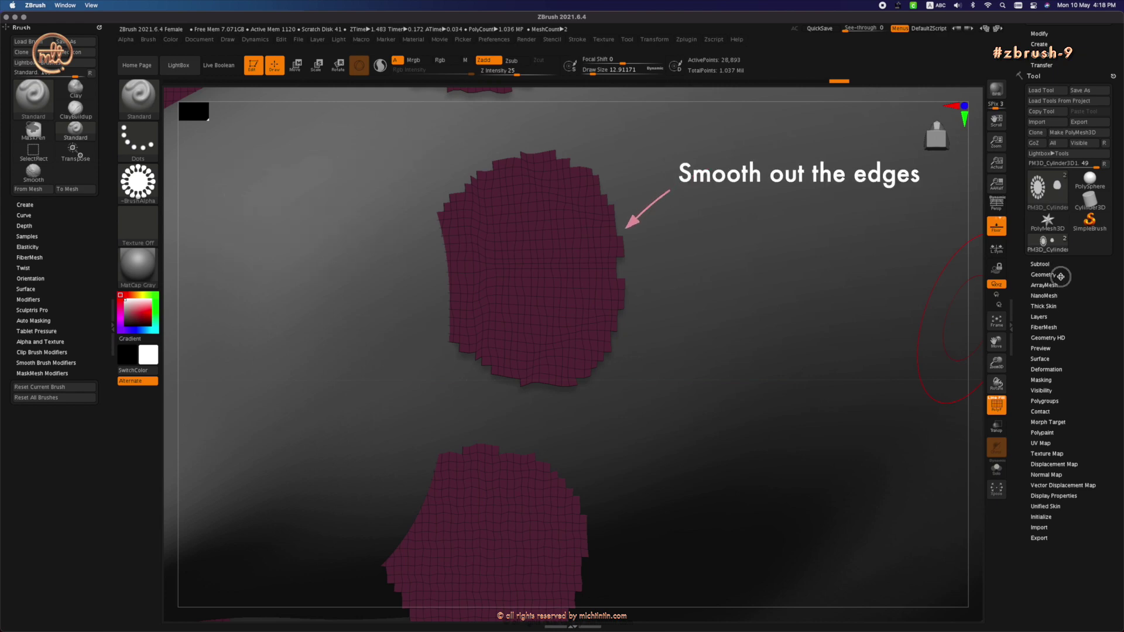
pyautogui.click(1061, 276)
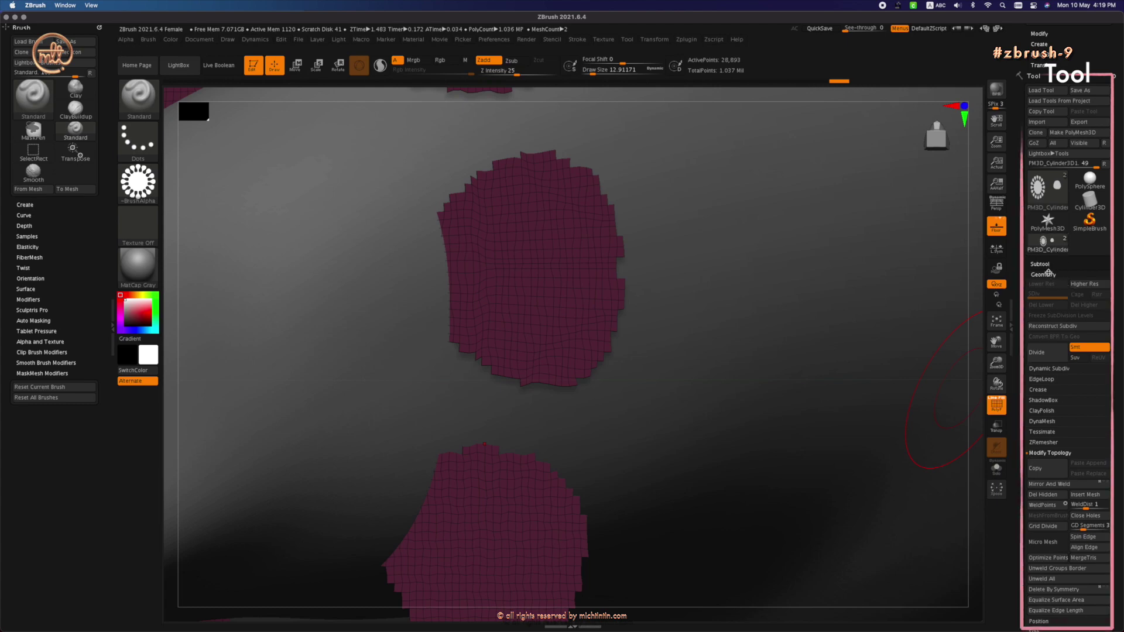
pyautogui.click(1046, 379)
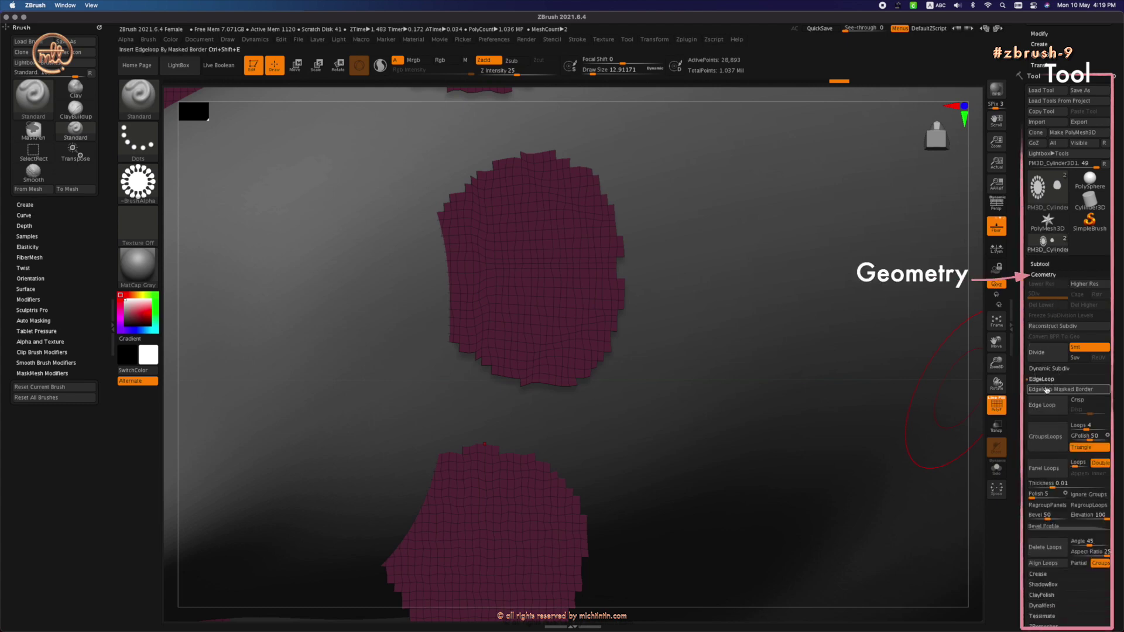
pyautogui.click(1090, 437)
pyautogui.write('100')
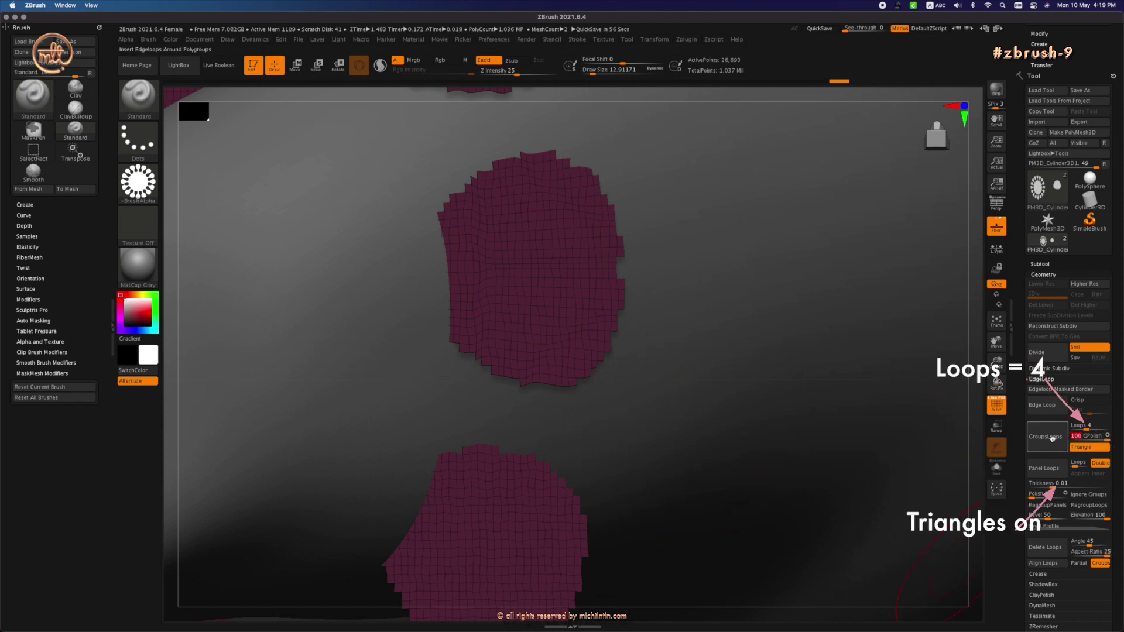
pyautogui.click(1053, 437)
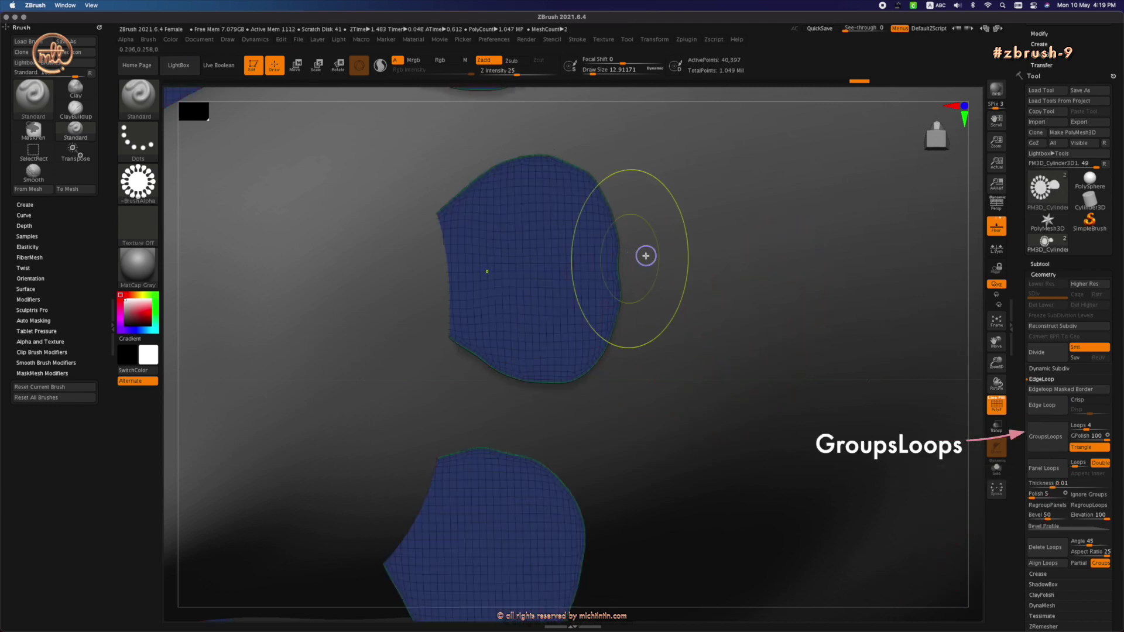
pyautogui.keyDown('ctrl'); pyautogui.moveTo(645, 256); pyautogui.dragTo(783, 392, button='right'); pyautogui.keyUp('ctrl')
pyautogui.click(1046, 441)
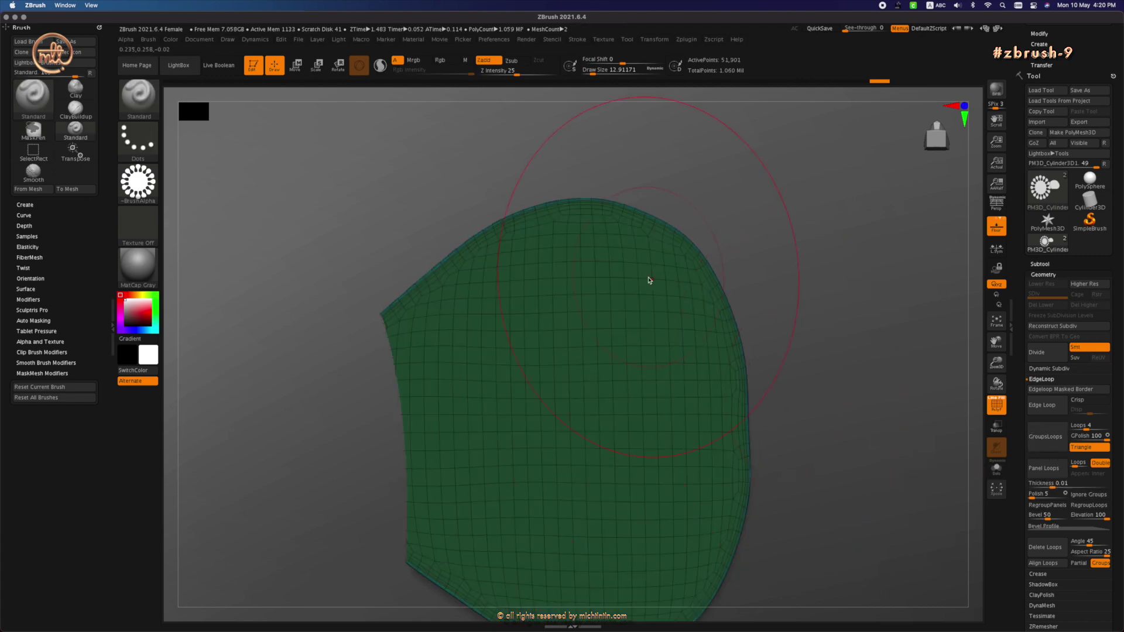
# Step: Hide the female_zbrush body and frame the skirt's top and bottom pieces in an angled view
pyautogui.keyDown('ctrl'); pyautogui.moveTo(763, 341); pyautogui.dragTo(343, 251, button='right'); pyautogui.keyUp('ctrl')
pyautogui.keyDown('ctrl'); pyautogui.moveTo(569, 228); pyautogui.dragTo(622, 250, button='right'); pyautogui.keyUp('ctrl')
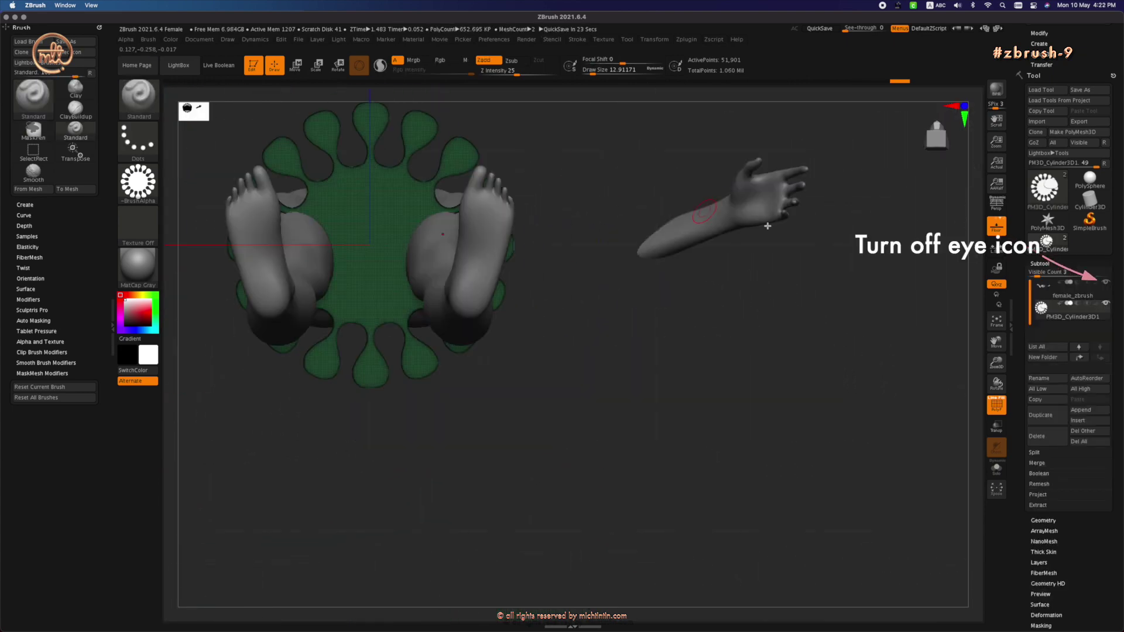
pyautogui.click(1106, 282)
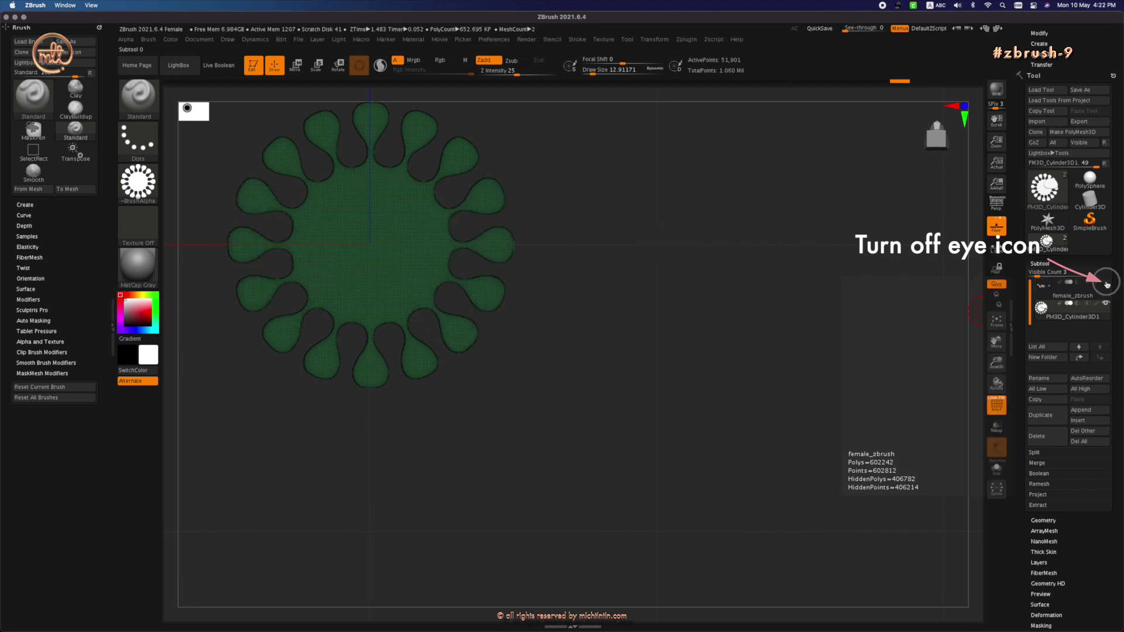
pyautogui.moveTo(644, 245); pyautogui.dragTo(632, 341)
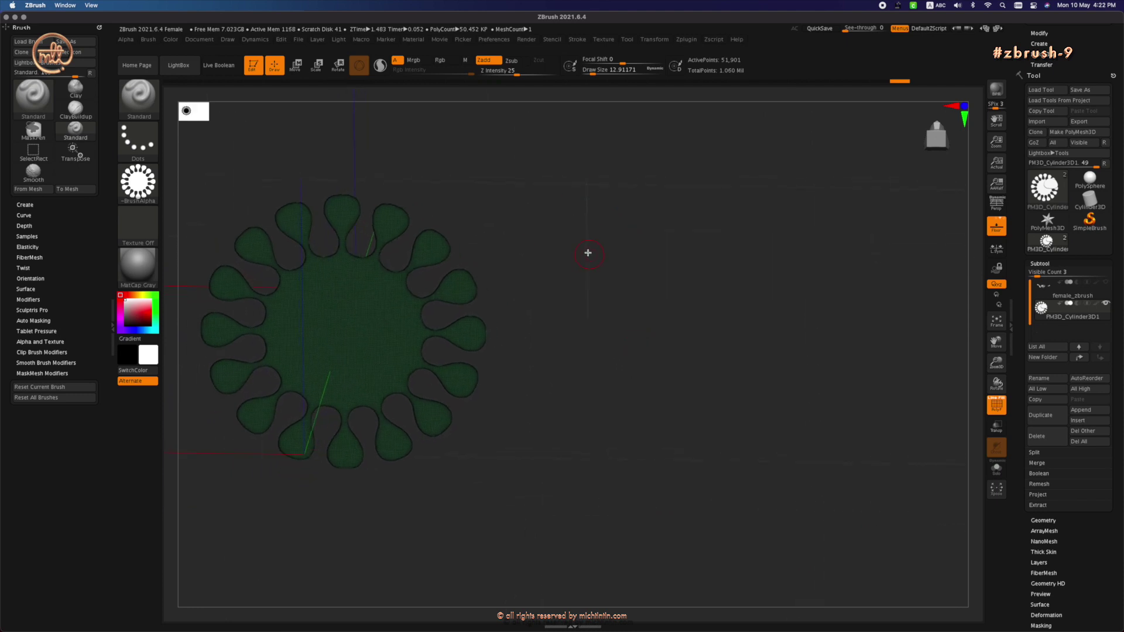
pyautogui.moveTo(587, 251); pyautogui.dragTo(593, 195)
pyautogui.press('f')
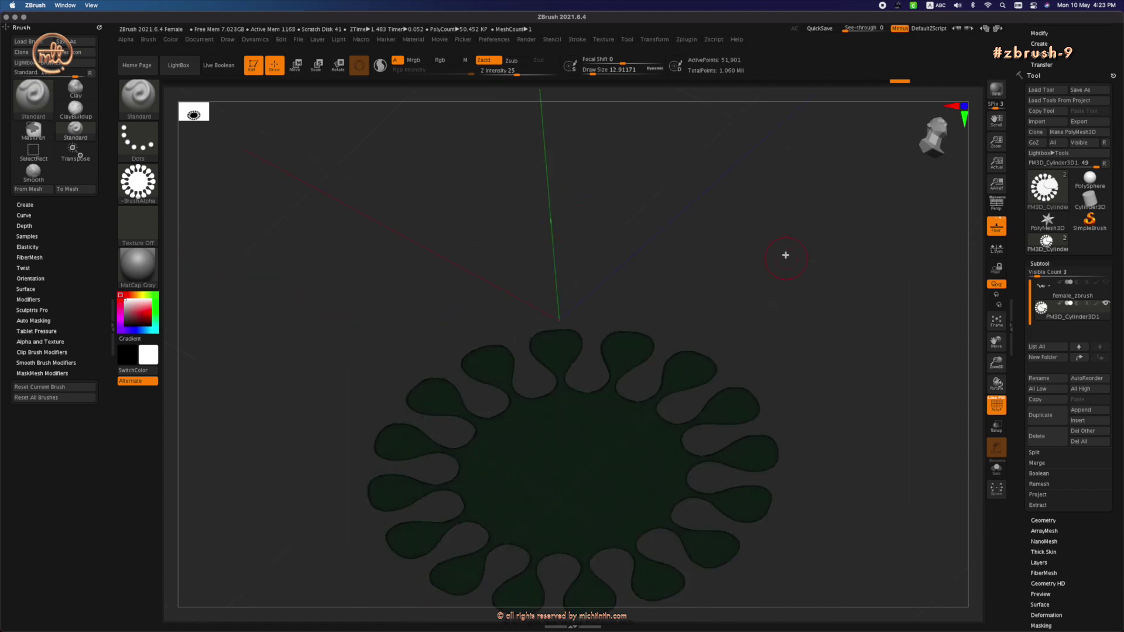
# Step: Compare the skirt's two end pieces with double-sided display switched on, and leave Double off
pyautogui.keyDown('ctrl'); pyautogui.moveTo(786, 255); pyautogui.dragTo(735, 240, button='right'); pyautogui.keyUp('ctrl')
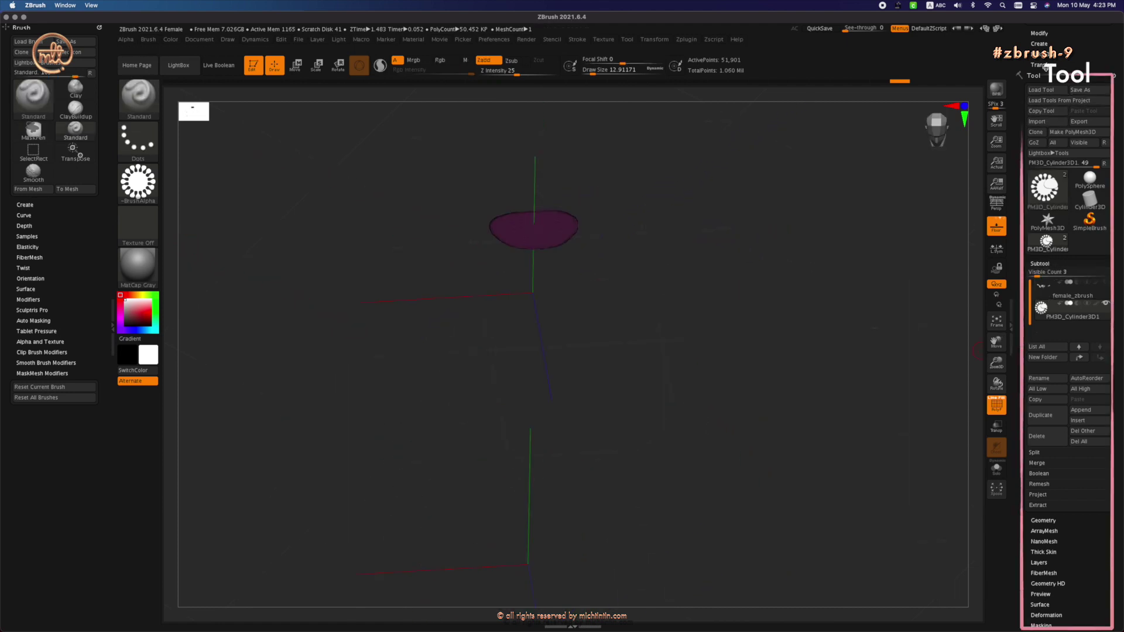
pyautogui.moveTo(1118, 530); pyautogui.dragTo(1107, 352)
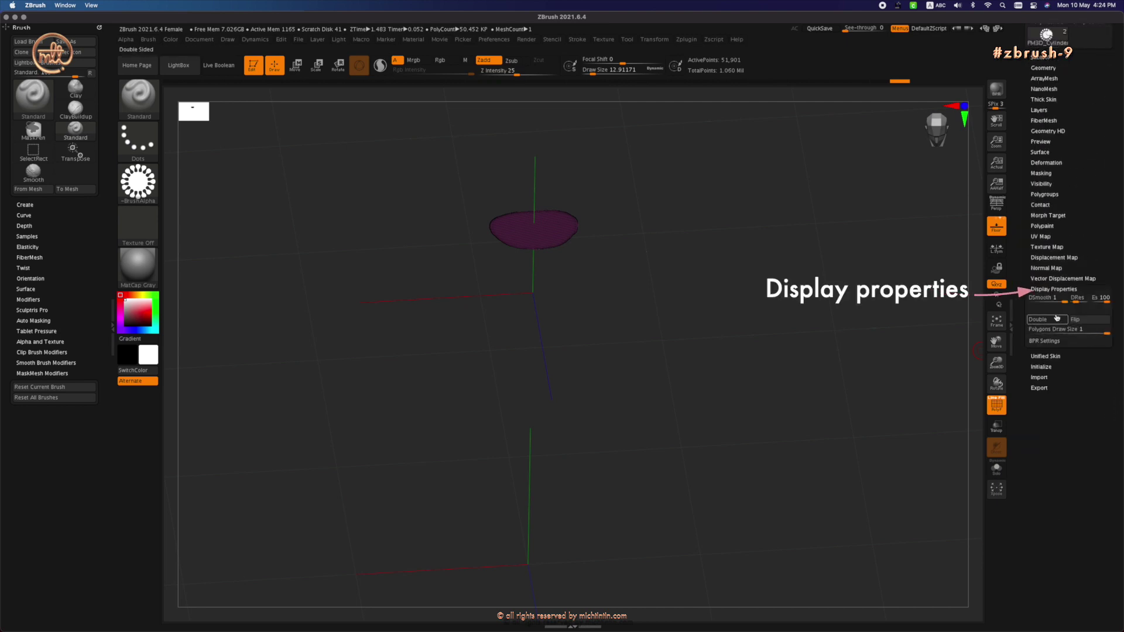
pyautogui.click(1047, 320)
pyautogui.moveTo(735, 400); pyautogui.dragTo(1022, 334)
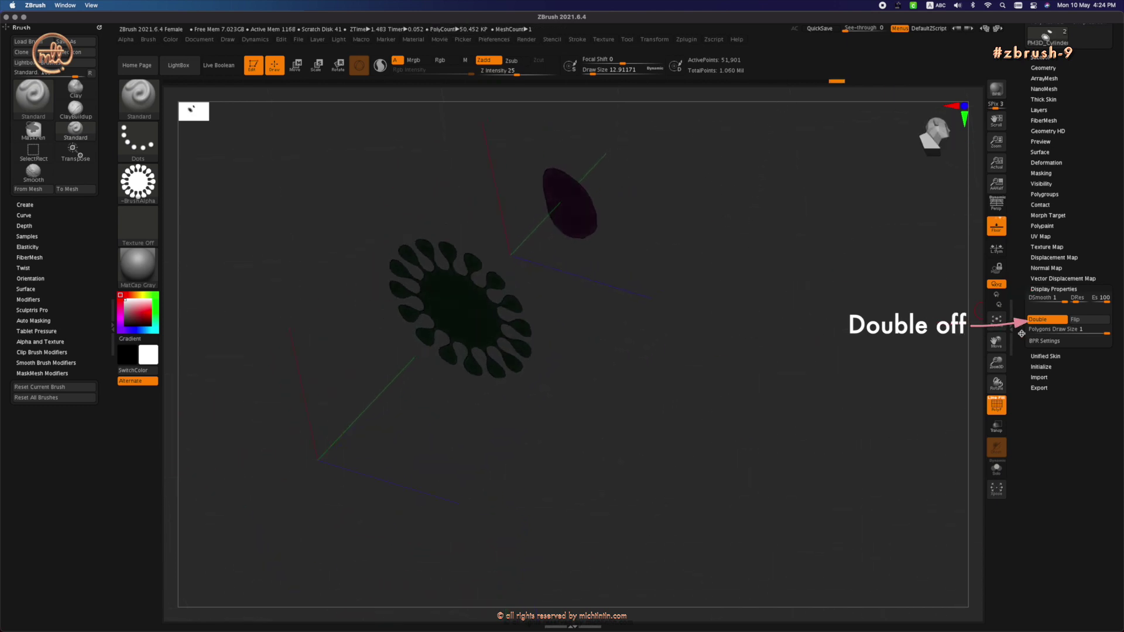
pyautogui.click(1043, 321)
# Step: Check which sides of the skirt's waist and hem pieces are opaque, and flip their surface direction
pyautogui.moveTo(731, 380); pyautogui.dragTo(710, 367)
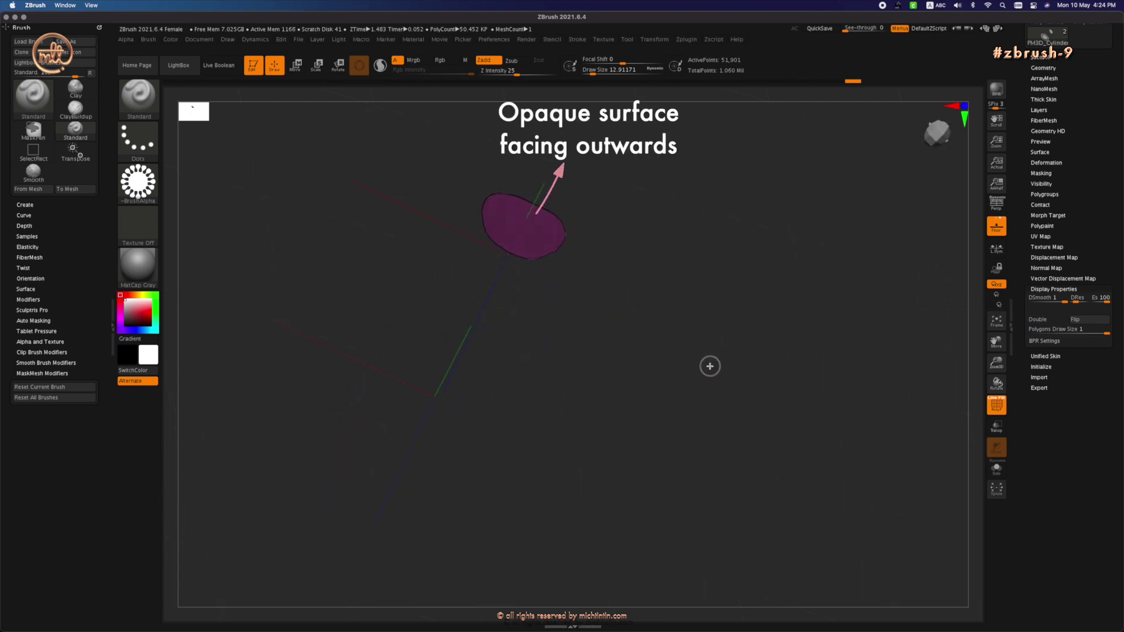
pyautogui.moveTo(710, 367); pyautogui.dragTo(826, 309)
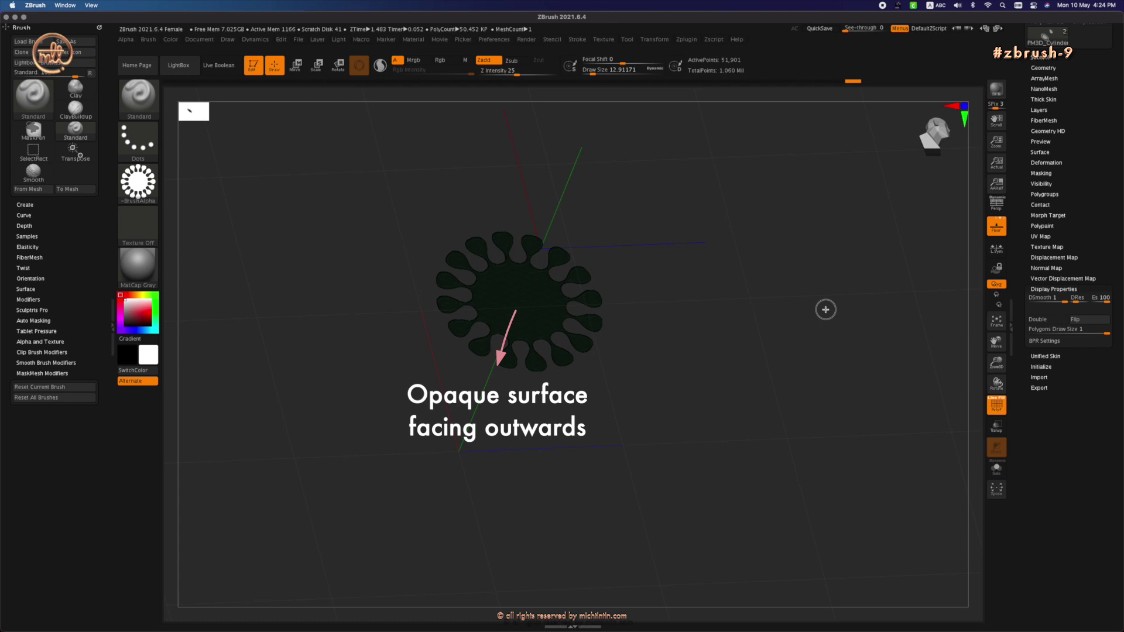
pyautogui.moveTo(825, 309); pyautogui.dragTo(580, 466)
pyautogui.click(1086, 322)
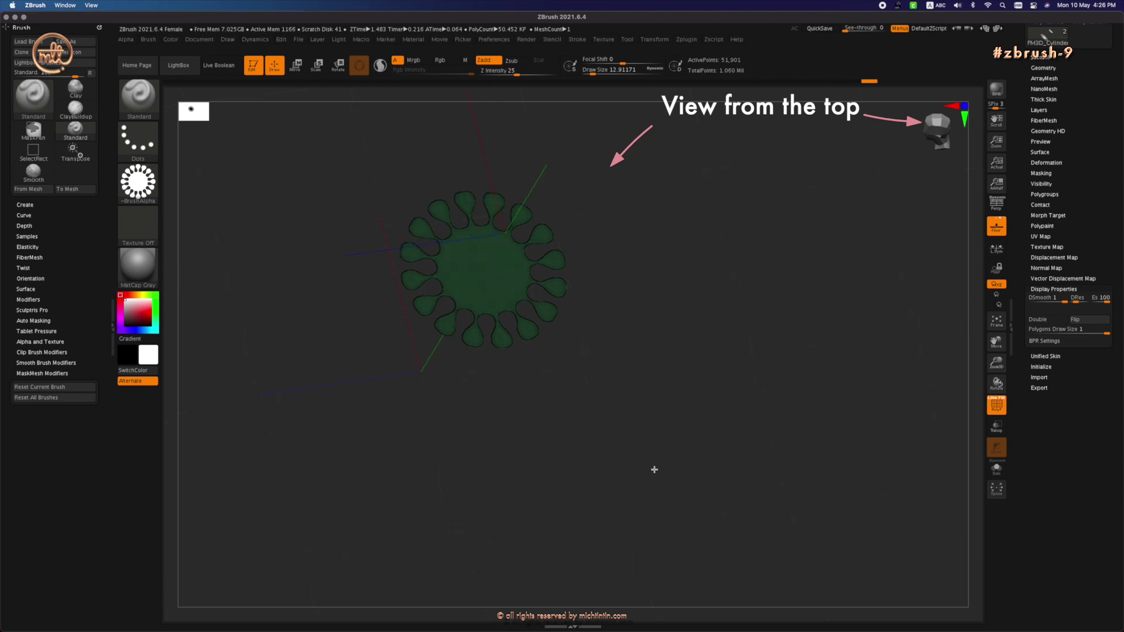
pyautogui.moveTo(653, 469); pyautogui.dragTo(692, 402)
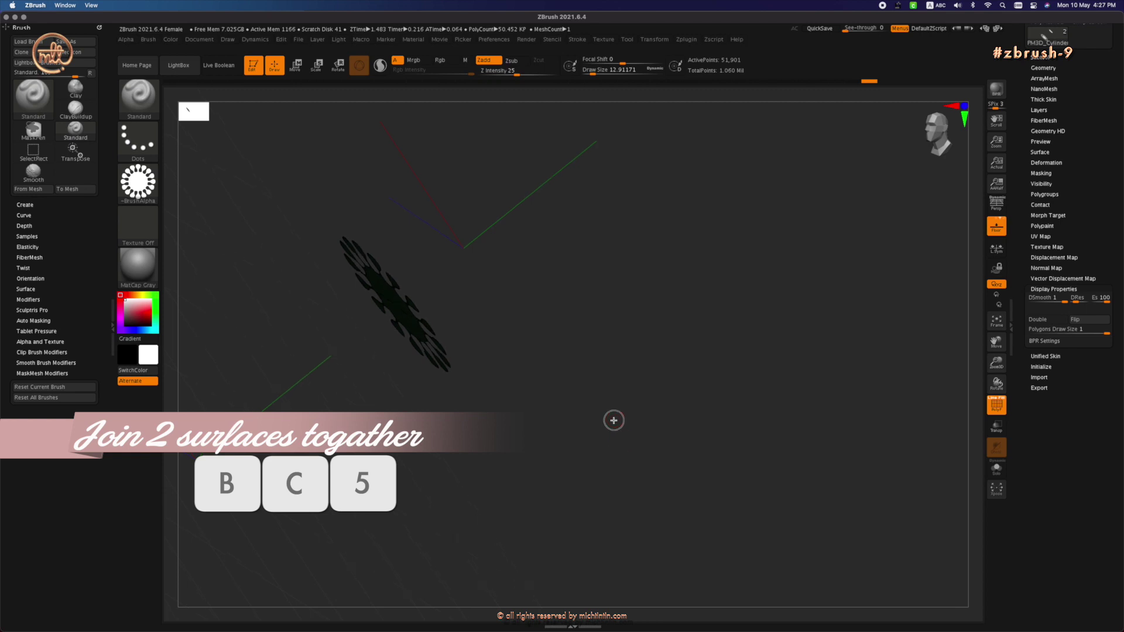
# Step: Choose the CurveBridge brush and create a curve along the whole edge of the petal-shaped hem piece
pyautogui.press('b')
pyautogui.press('c')
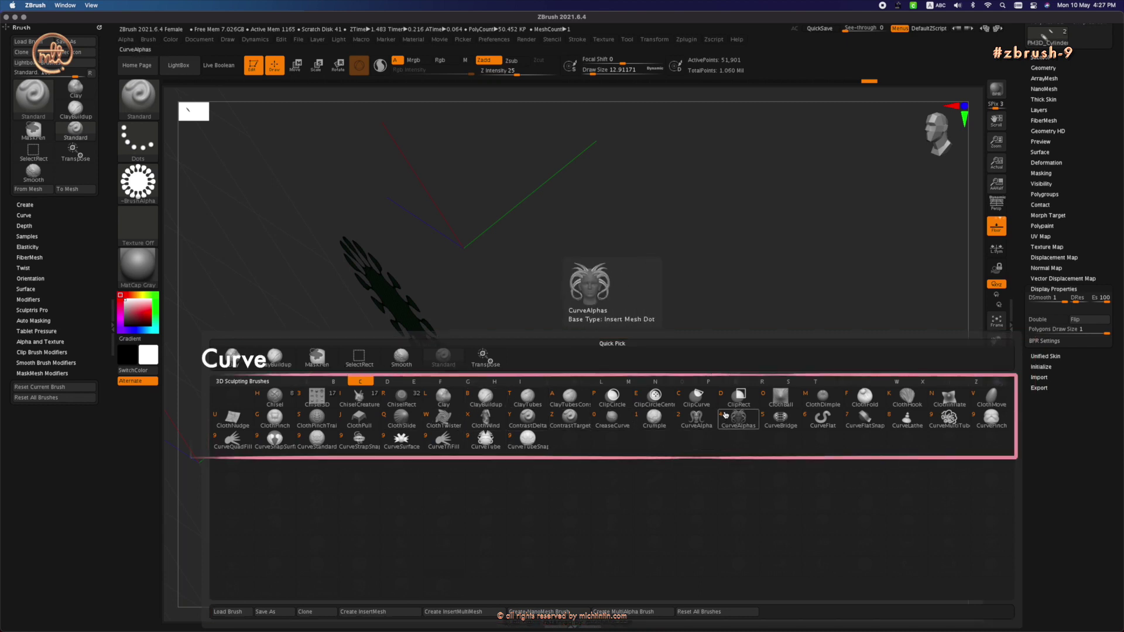
pyautogui.click(781, 420)
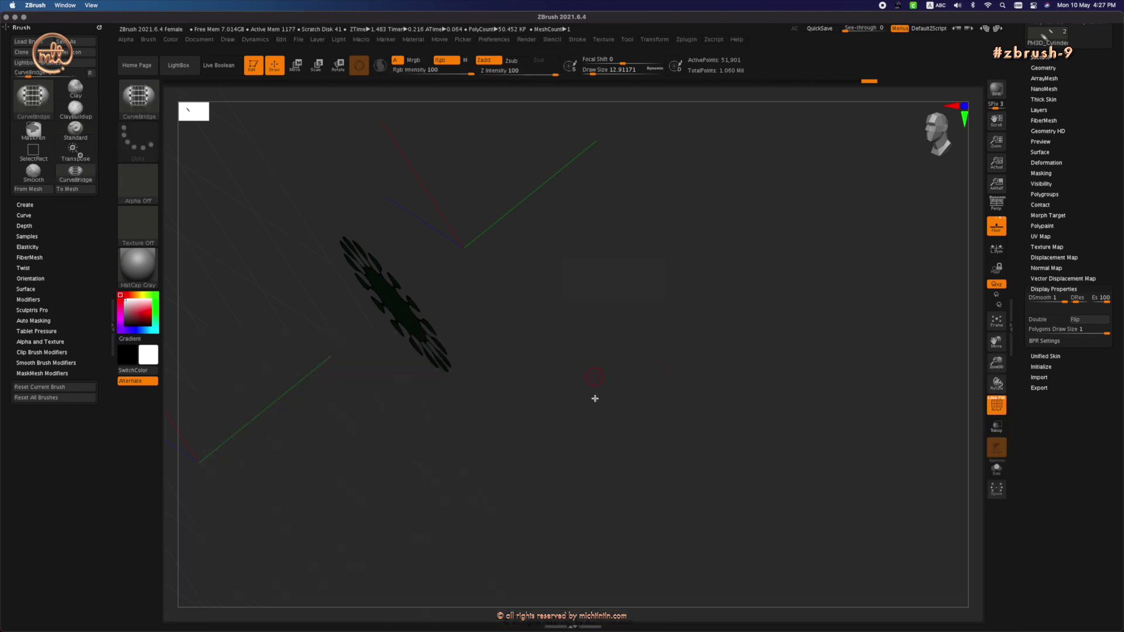
pyautogui.moveTo(549, 412); pyautogui.dragTo(513, 407)
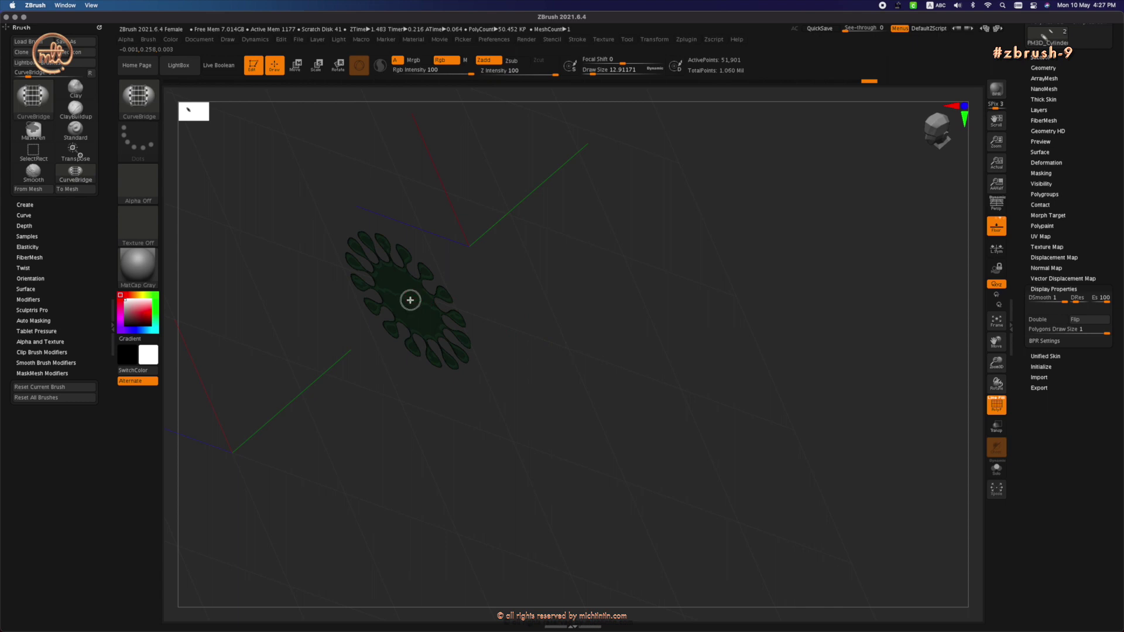
pyautogui.moveTo(421, 293); pyautogui.dragTo(422, 289)
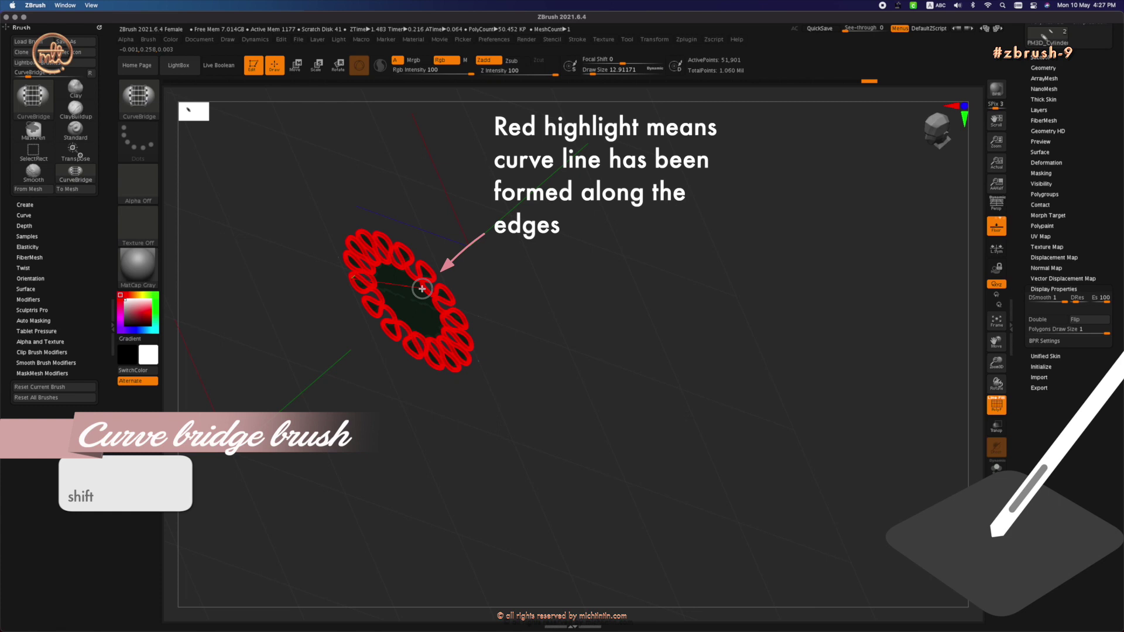
pyautogui.keyDown('shift'); pyautogui.moveTo(422, 288); pyautogui.dragTo(424, 288); pyautogui.keyUp('shift')
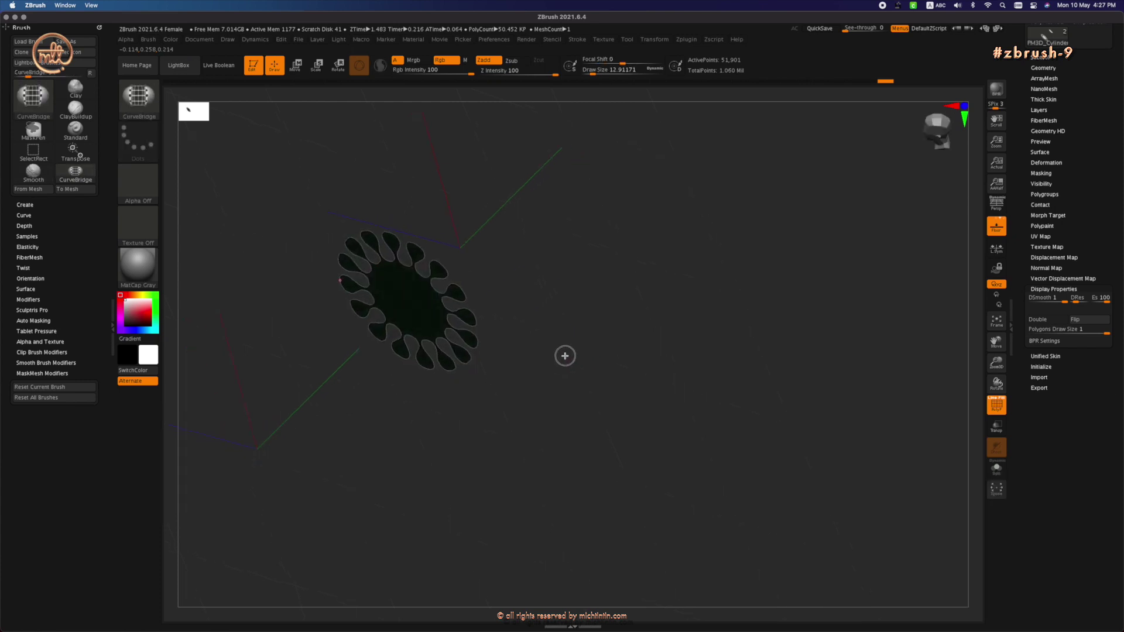
# Step: Create a curve along the edge of the oval waist piece to bridge it to the petal-shaped hem
pyautogui.moveTo(565, 356); pyautogui.dragTo(766, 201)
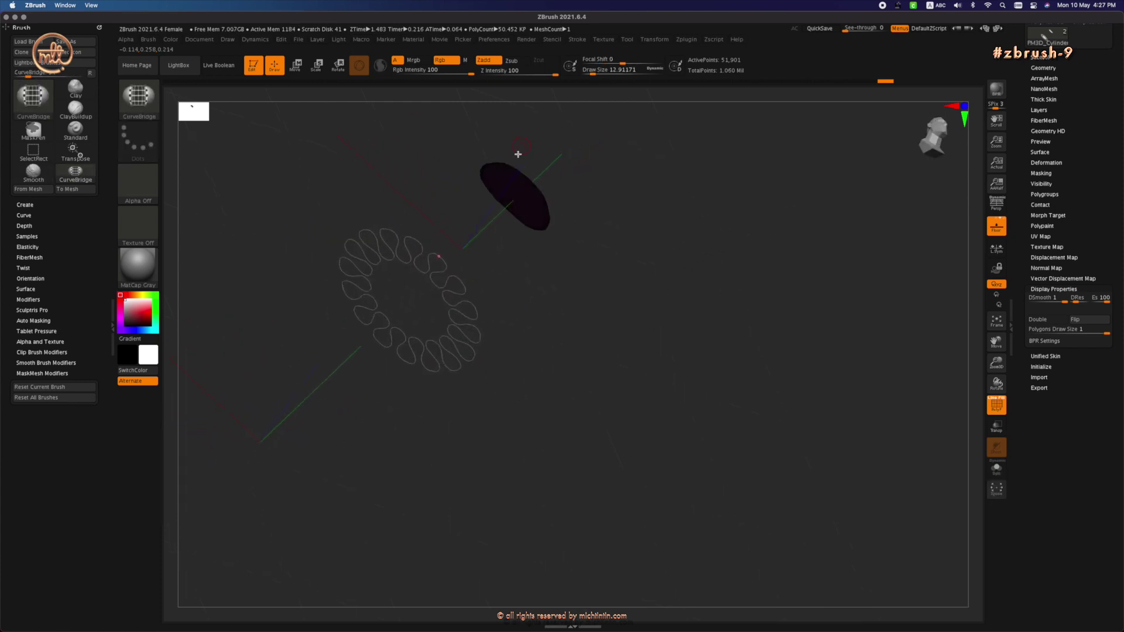
pyautogui.moveTo(514, 187); pyautogui.dragTo(545, 203)
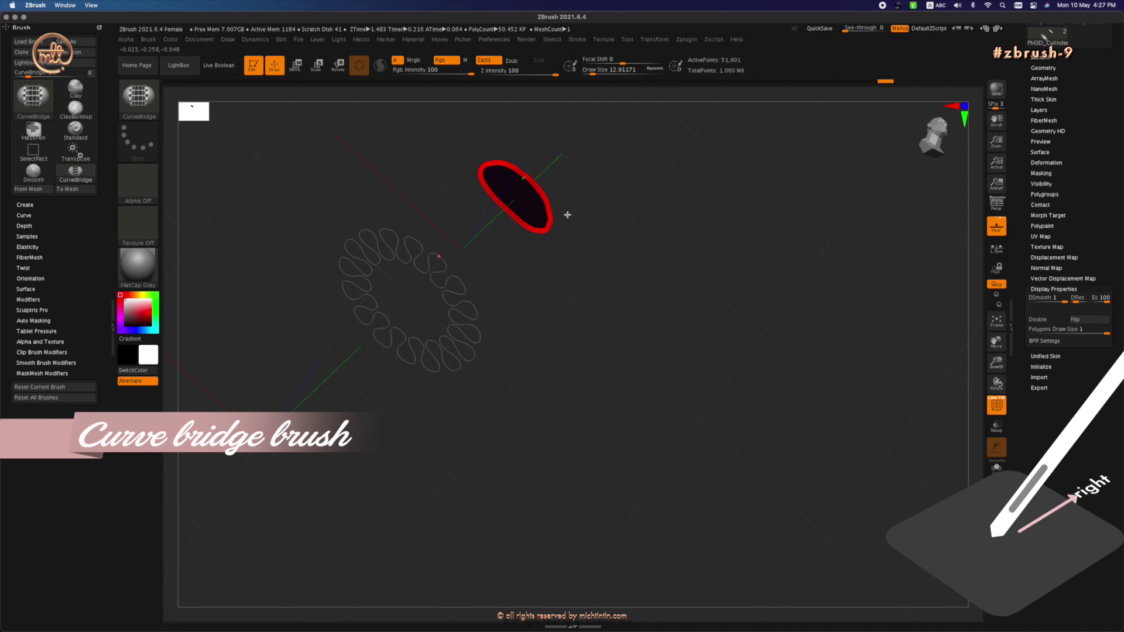
pyautogui.moveTo(514, 187); pyautogui.dragTo(545, 210)
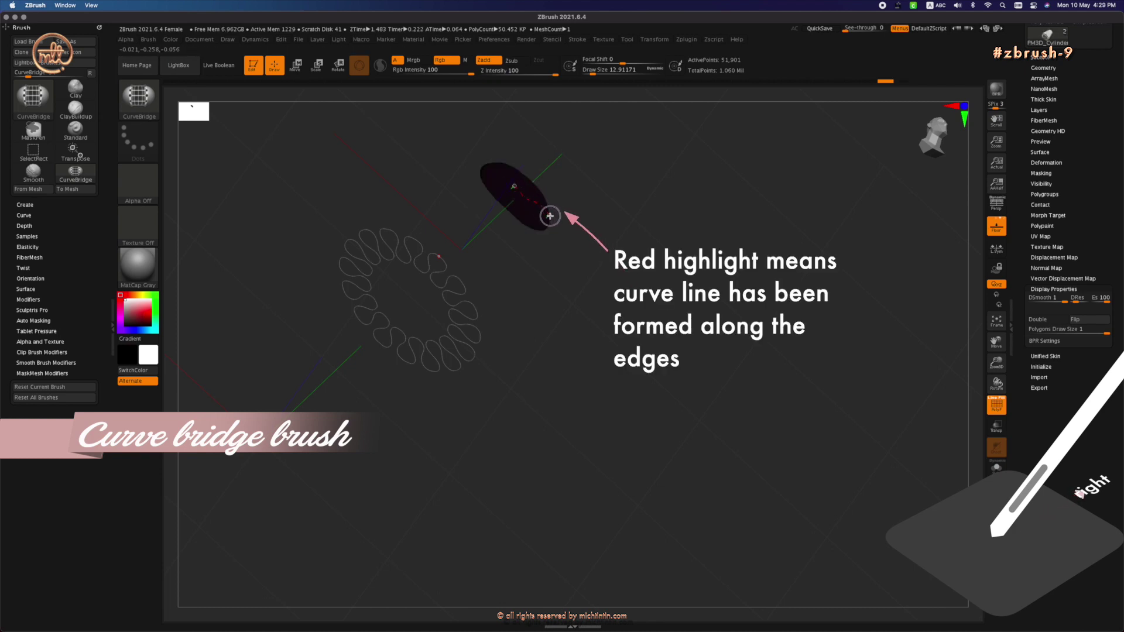
pyautogui.press('shift')
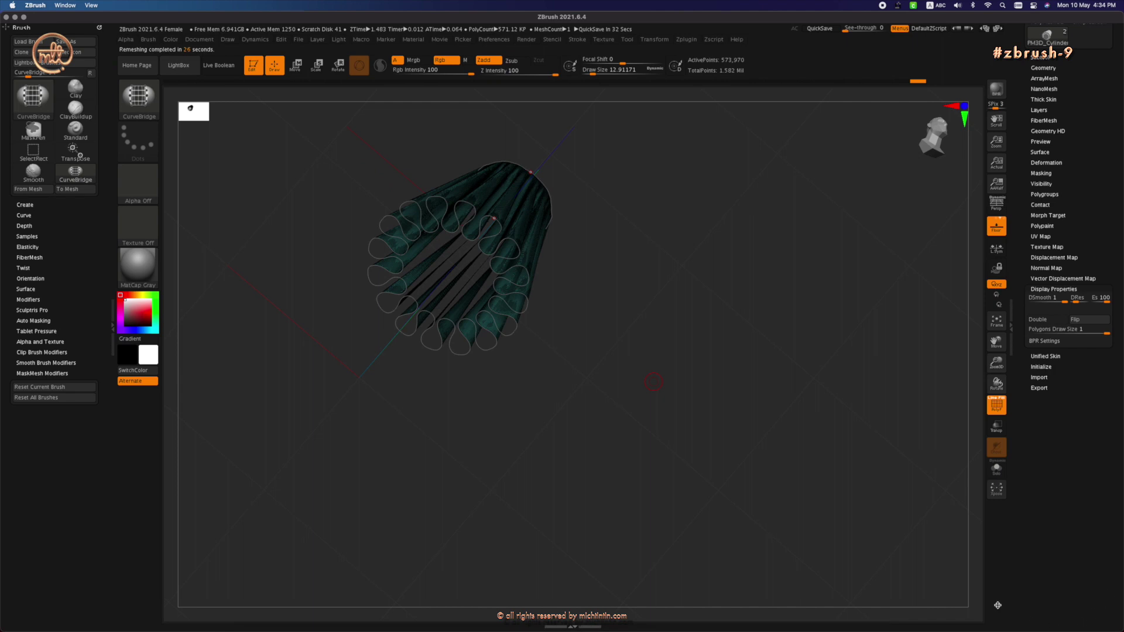
# Step: Undo and redo the bridge, frame the petal piece's edge with a curve, and delete that curve
pyautogui.hotkey('ctrl', 'z')
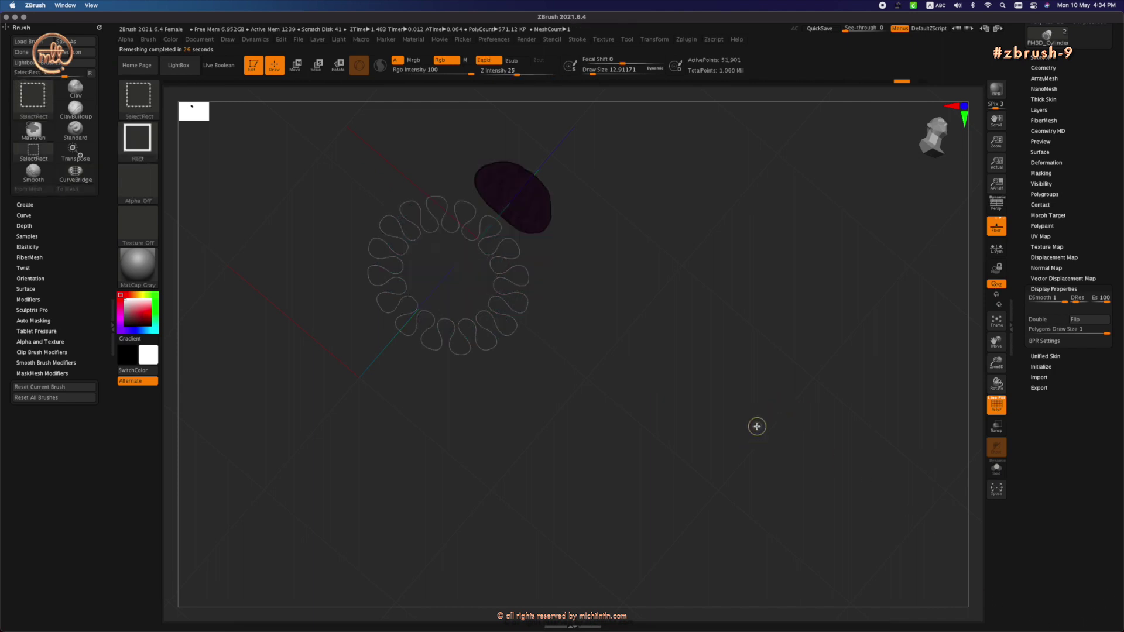
pyautogui.hotkey('ctrl', 'shift', 'z')
pyautogui.moveTo(758, 397); pyautogui.dragTo(693, 477)
pyautogui.moveTo(655, 276); pyautogui.dragTo(632, 148)
pyautogui.keyDown('shift'); pyautogui.moveTo(653, 284); pyautogui.dragTo(657, 306); pyautogui.keyUp('shift')
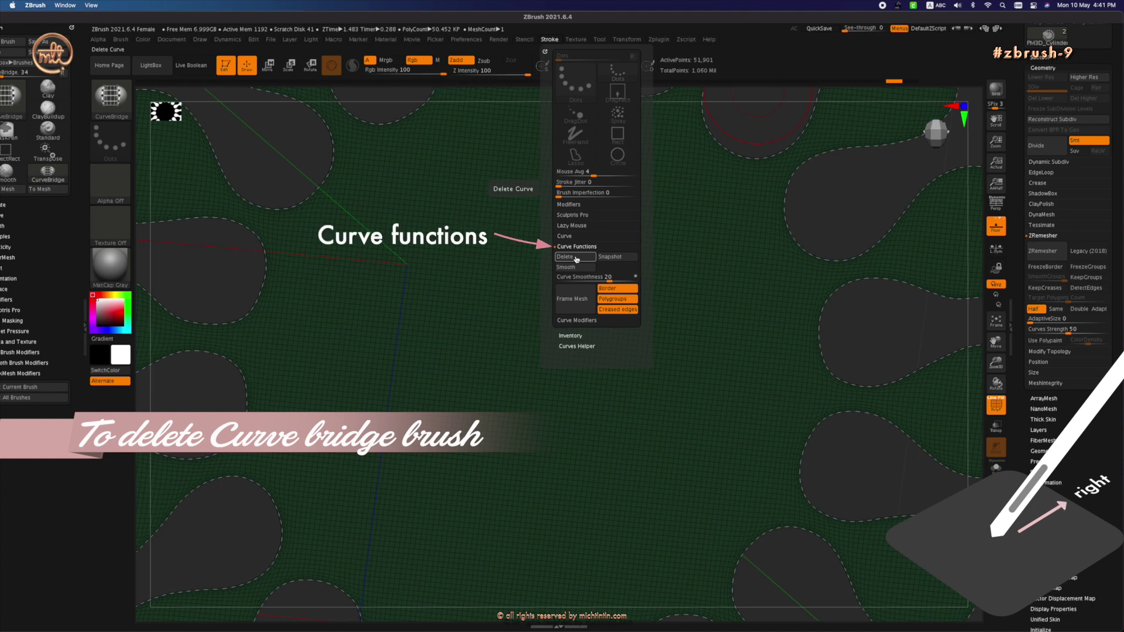
pyautogui.click(577, 257)
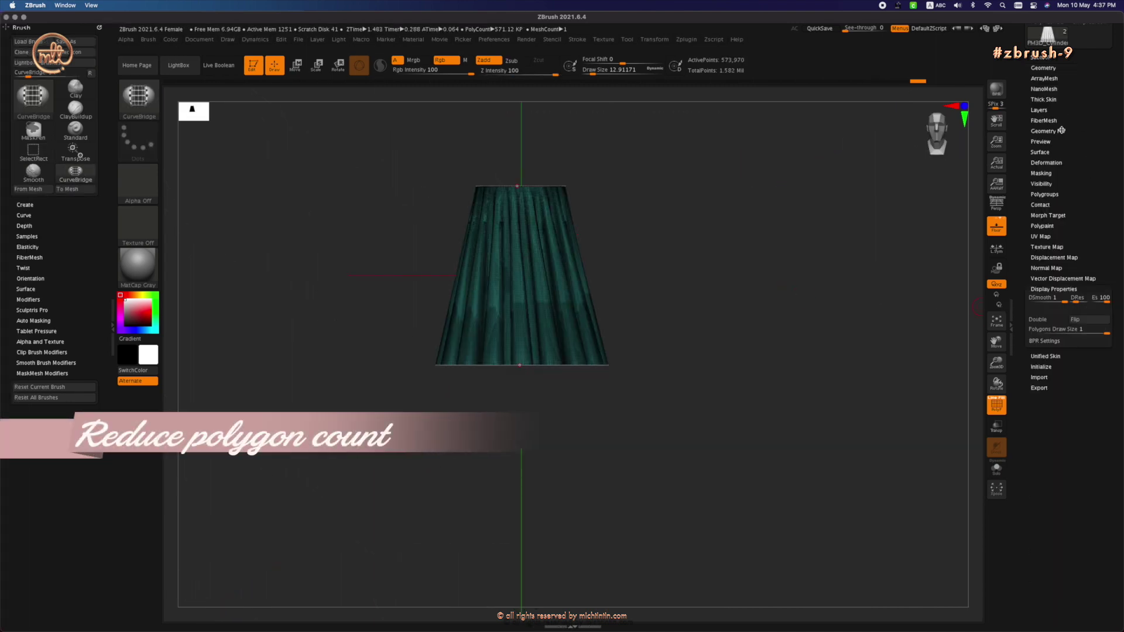
# Step: ZRemesh the end pieces with Adapt off, AdaptiveSize 0 and Half on, and smooth their edges with GroupsLoops at GPolish 100
pyautogui.click(1058, 69)
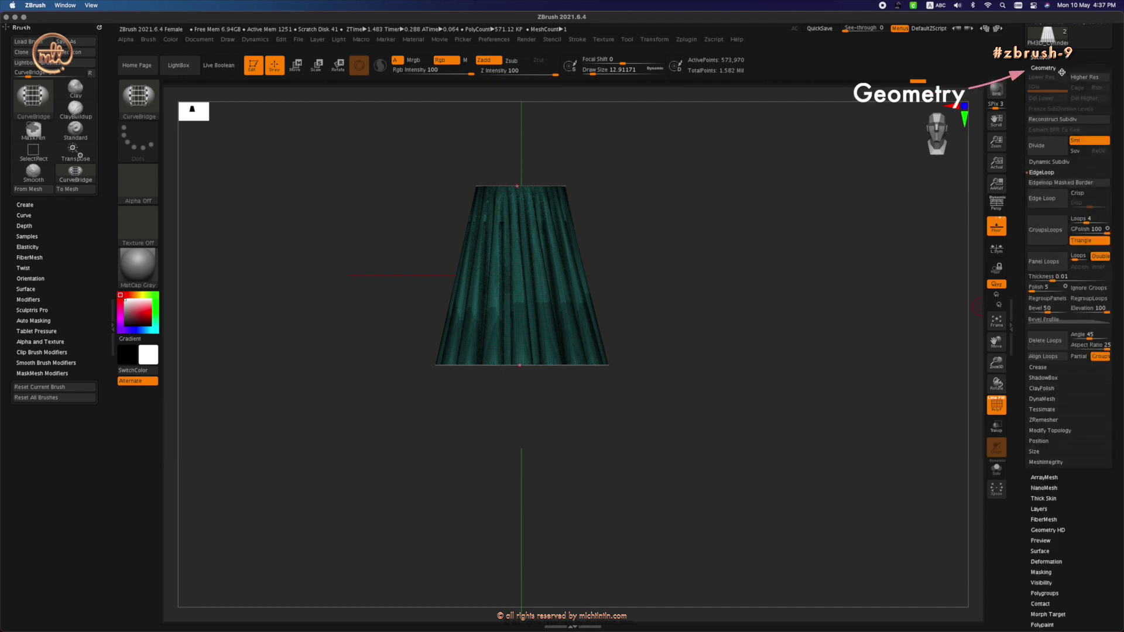
pyautogui.click(1045, 422)
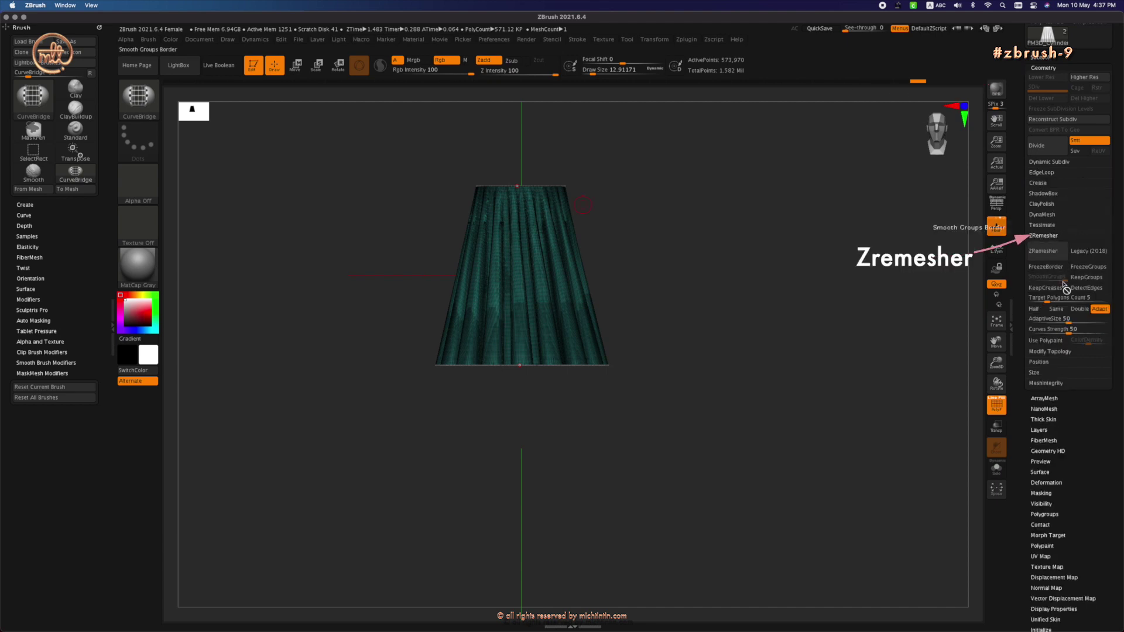
pyautogui.click(1101, 310)
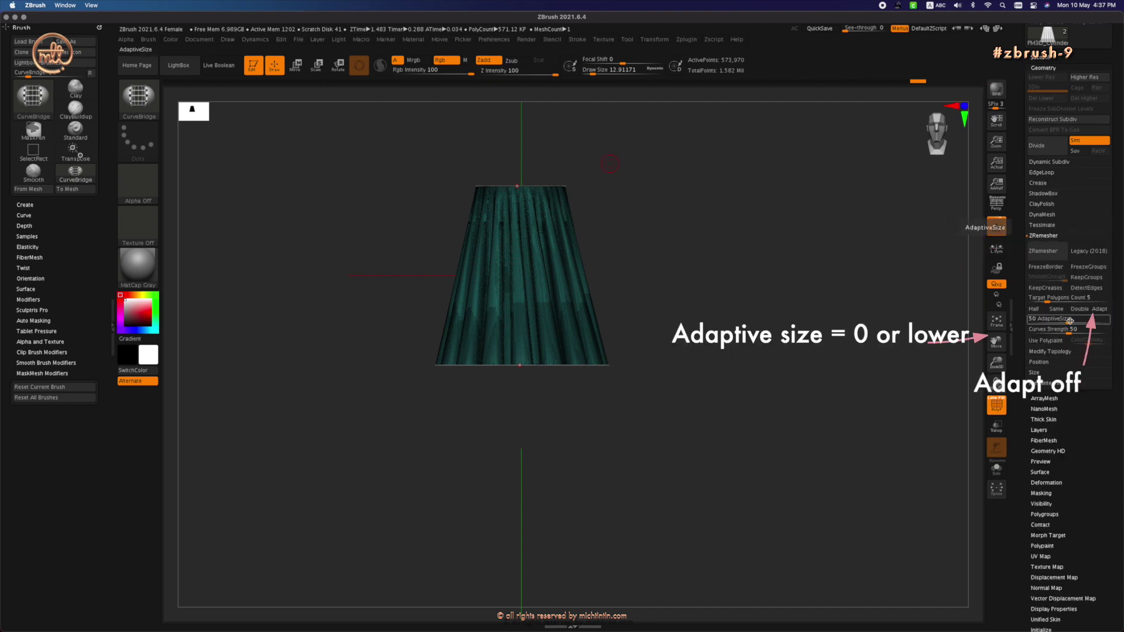
pyautogui.moveTo(1068, 322); pyautogui.dragTo(1025, 316)
pyautogui.click(1034, 309)
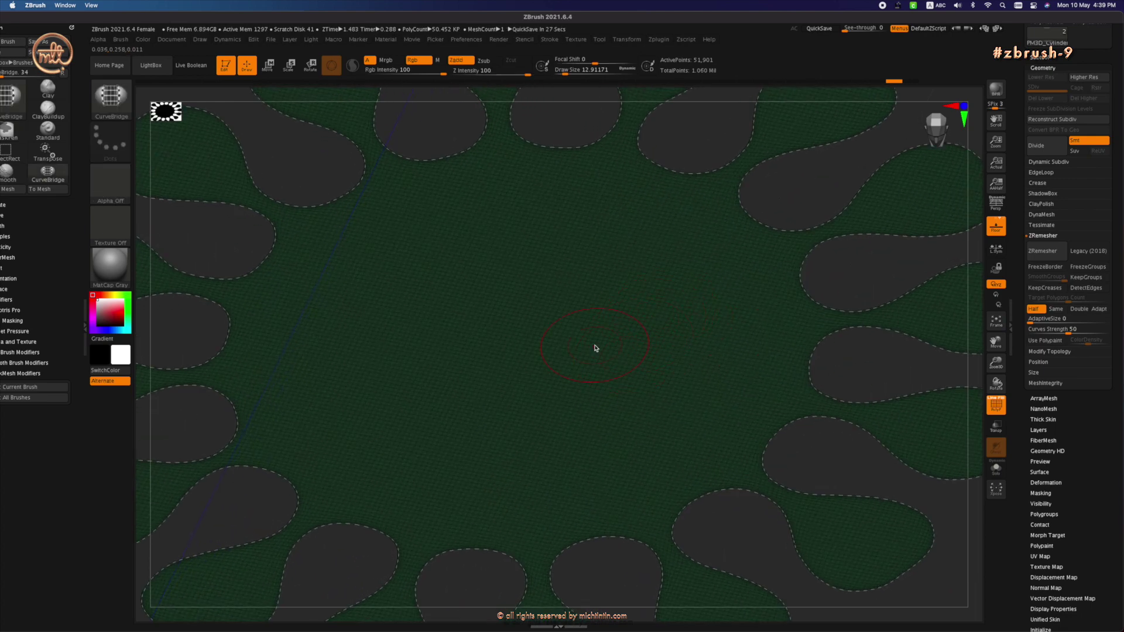
pyautogui.click(1041, 250)
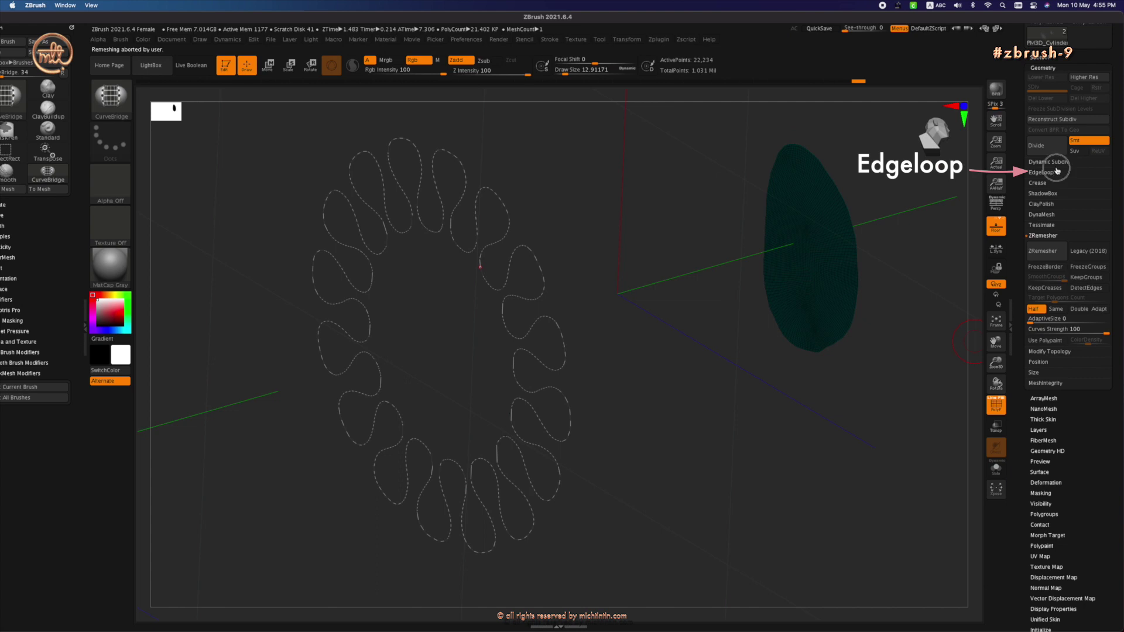
pyautogui.click(1048, 172)
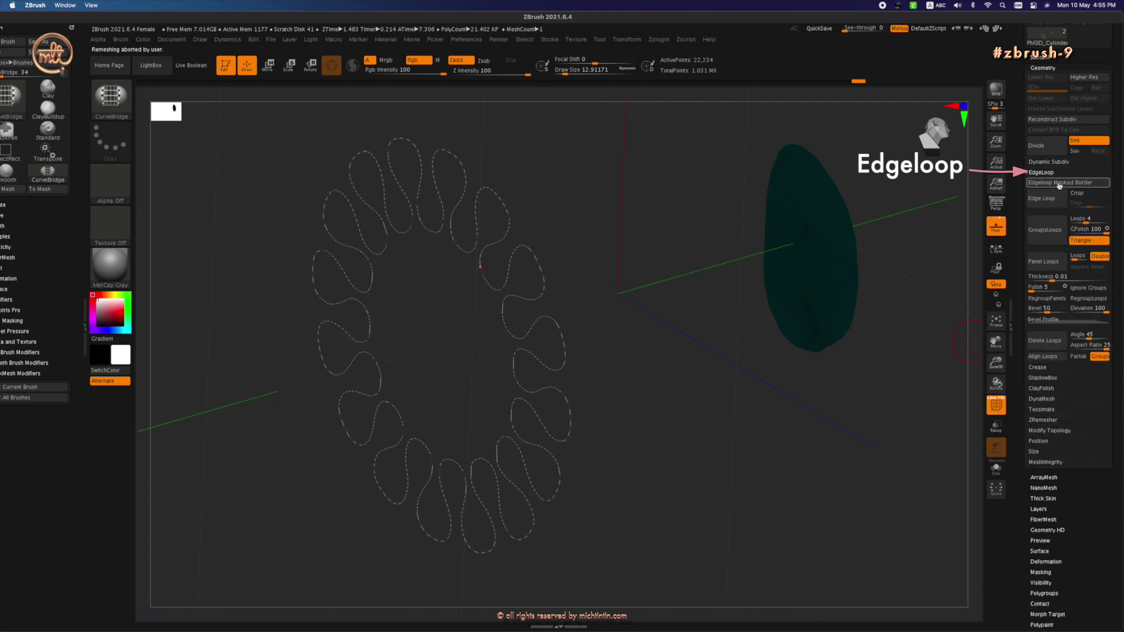
pyautogui.click(1049, 233)
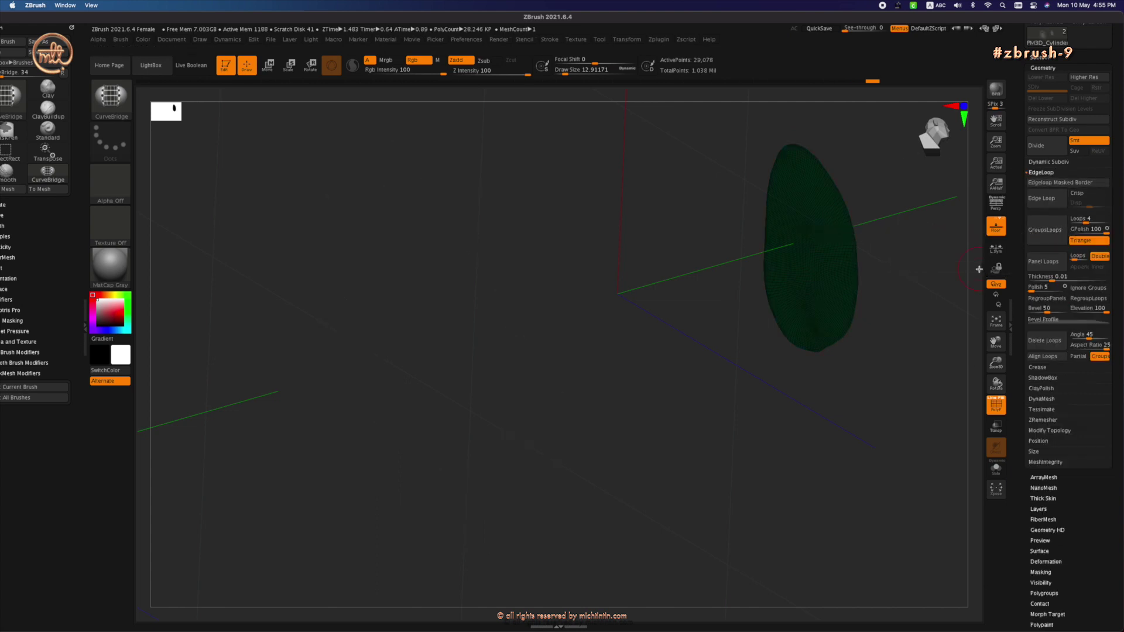
# Step: Bridge the waist piece's edge to the petal-shaped hem with CurveBridge, and turn off the polyframe in a front view
pyautogui.moveTo(833, 388); pyautogui.dragTo(954, 244)
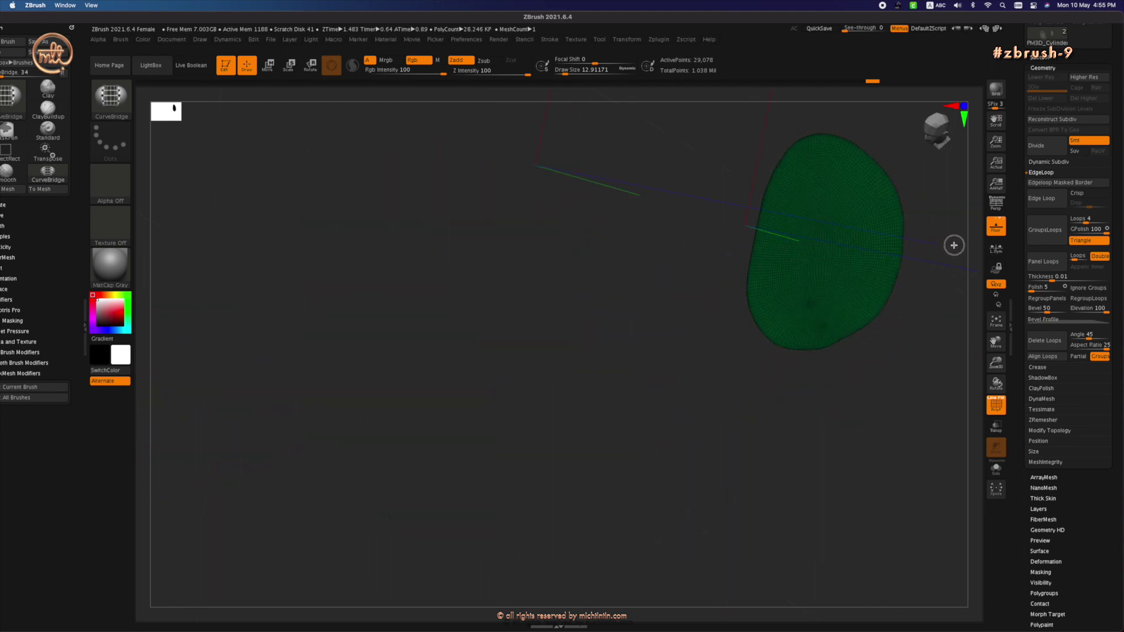
pyautogui.press('shift')
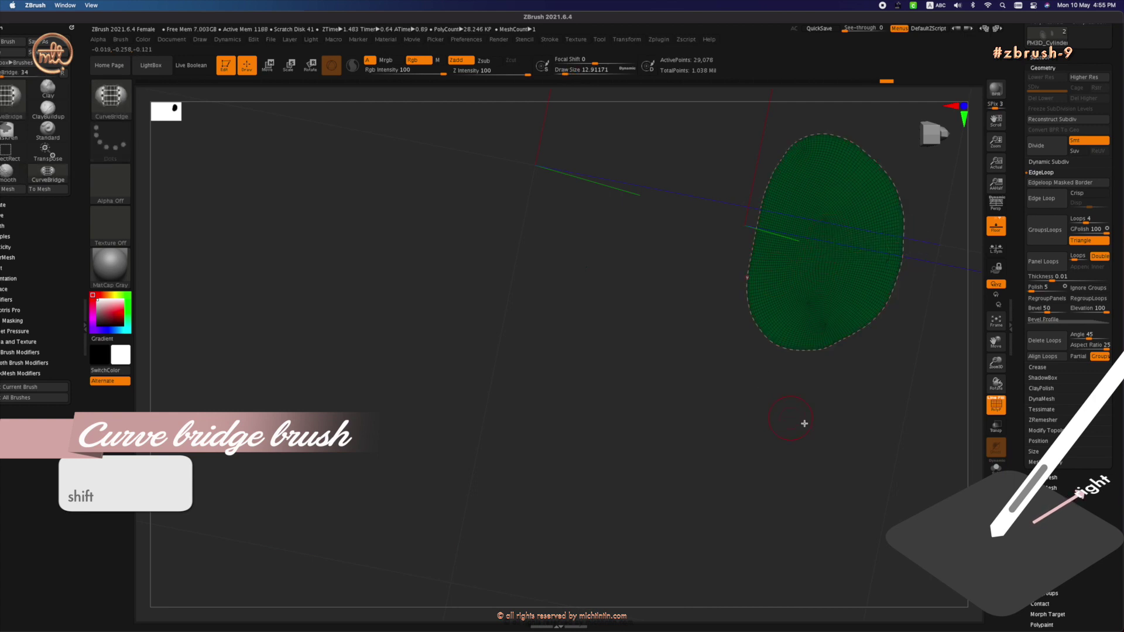
pyautogui.keyDown('shift'); pyautogui.moveTo(741, 407); pyautogui.dragTo(496, 184, button='right'); pyautogui.keyUp('shift')
pyautogui.keyDown('shift'); pyautogui.moveTo(533, 215); pyautogui.dragTo(551, 219); pyautogui.keyUp('shift')
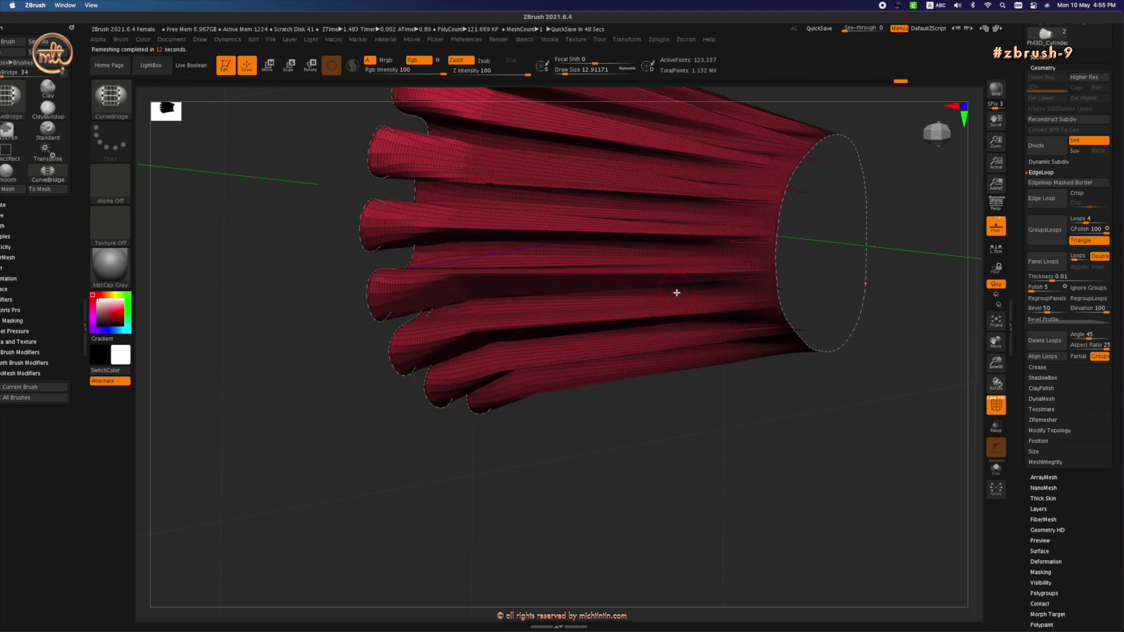
pyautogui.moveTo(835, 468)
pyautogui.mouseDown()
pyautogui.moveTo(891, 251)
pyautogui.moveTo(871, 397)
pyautogui.moveTo(868, 278)
pyautogui.moveTo(703, 221)
pyautogui.moveTo(816, 326)
pyautogui.moveTo(890, 334)
pyautogui.moveTo(143, 321)
pyautogui.mouseUp()
pyautogui.hotkey('shift', 'f')
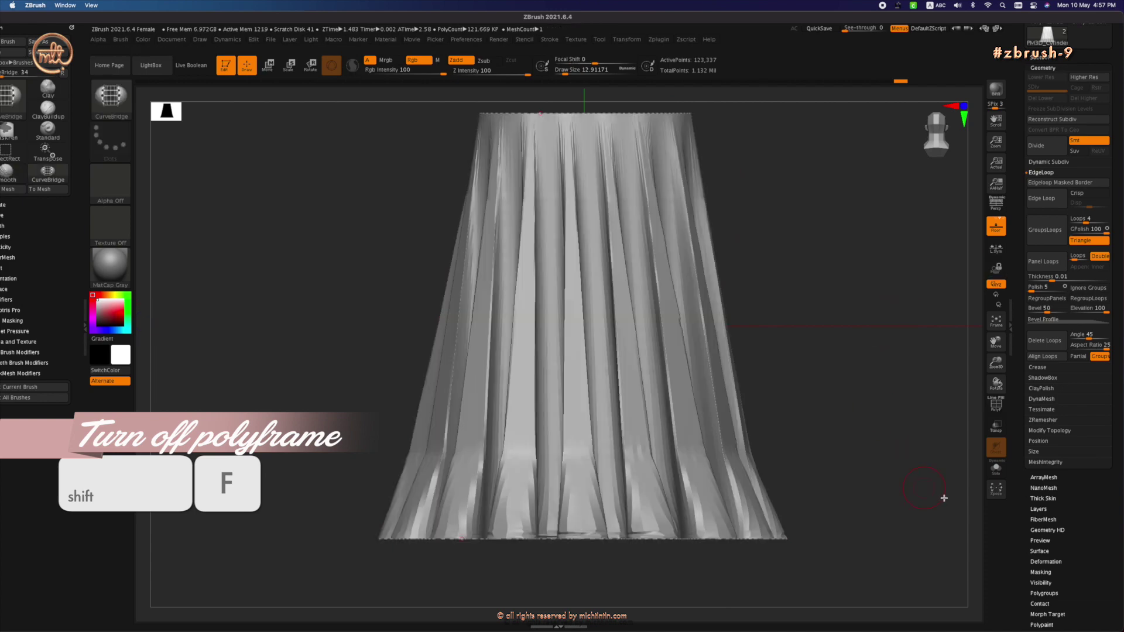
# Step: Smooth the pleated skirt's surface with the Polish deformation
pyautogui.moveTo(1112, 481)
pyautogui.mouseDown()
pyautogui.moveTo(1119, 356)
pyautogui.moveTo(1097, 487)
pyautogui.mouseUp()
pyautogui.scroll(-10, 1088, 381)
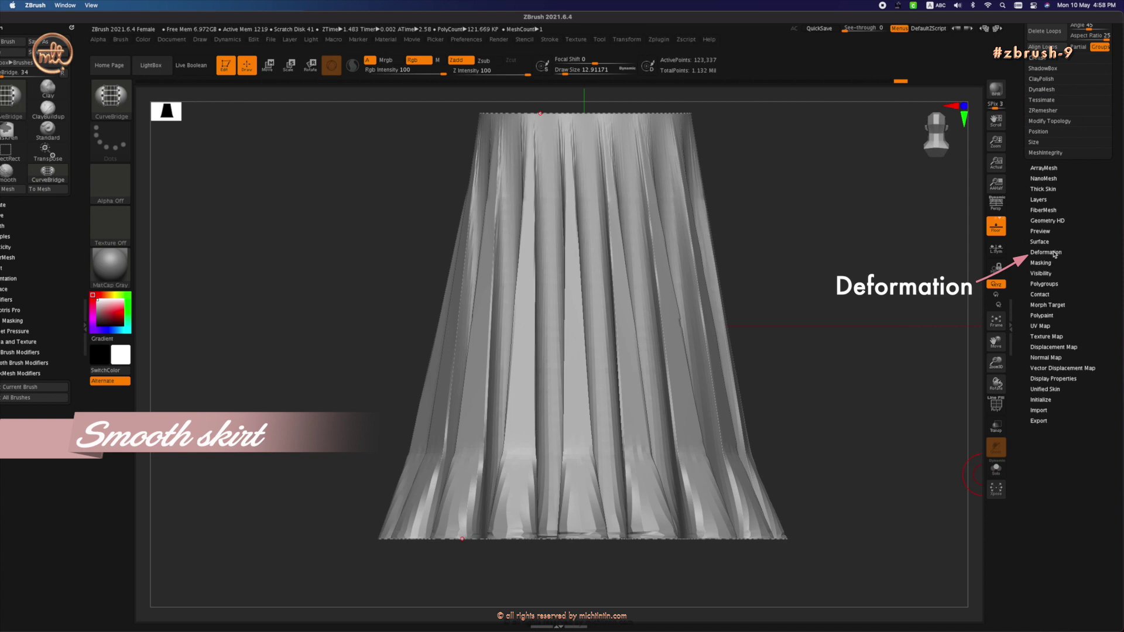
pyautogui.click(1054, 253)
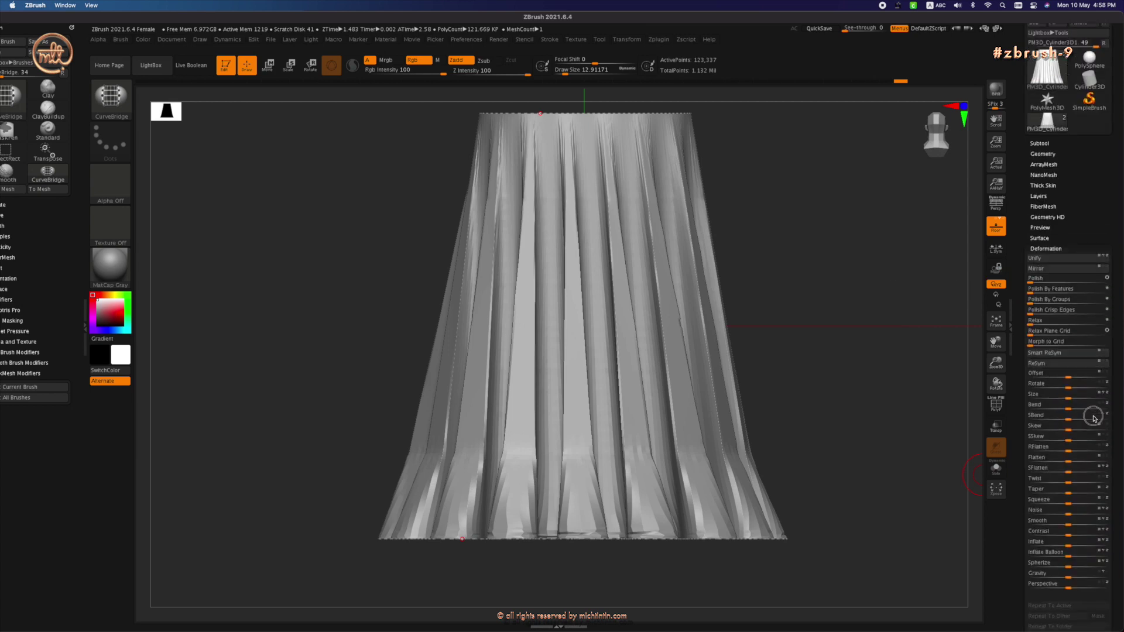
pyautogui.scroll(1, 1078, 392)
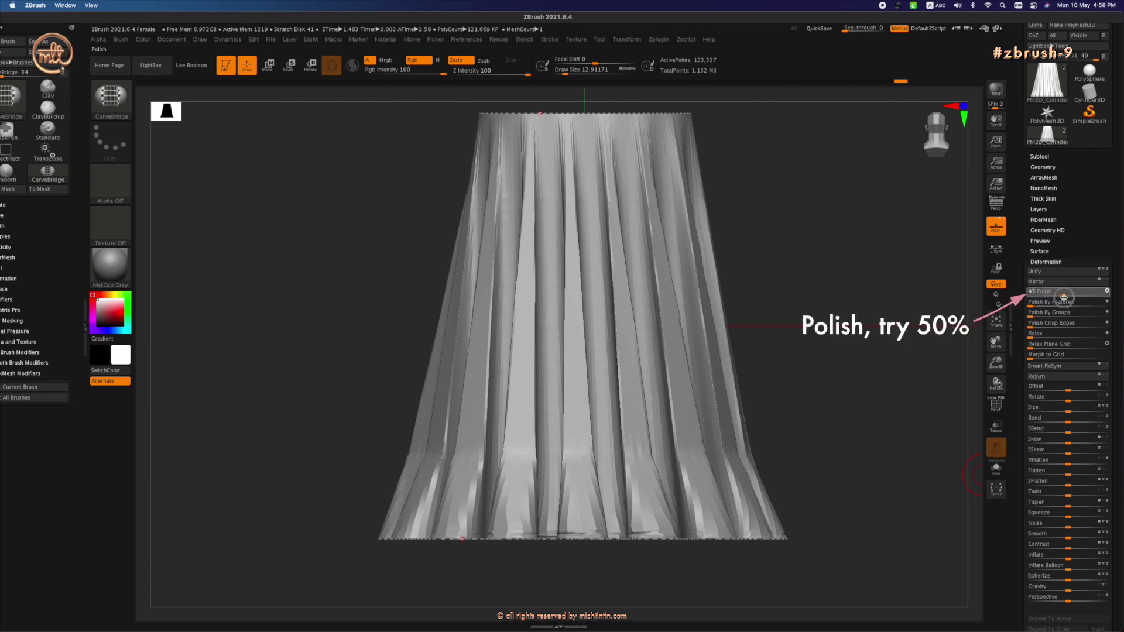
pyautogui.moveTo(1069, 299); pyautogui.dragTo(1064, 303)
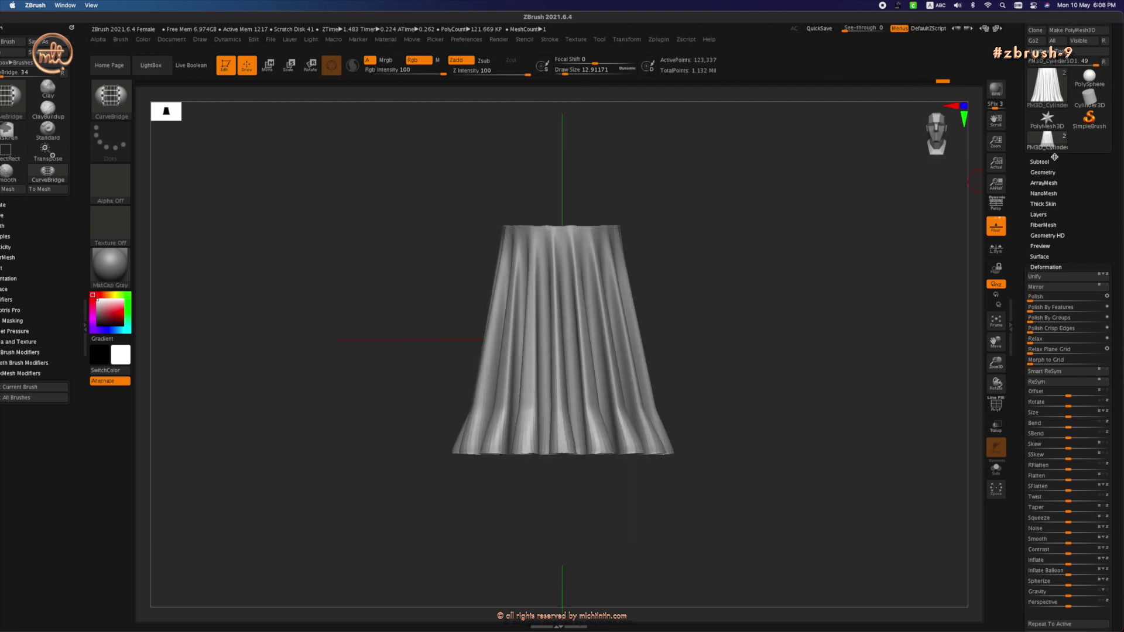
# Step: Show the female body subtool, turn on transparency, and make the skirt the active subtool around the waist and hips
pyautogui.click(1055, 161)
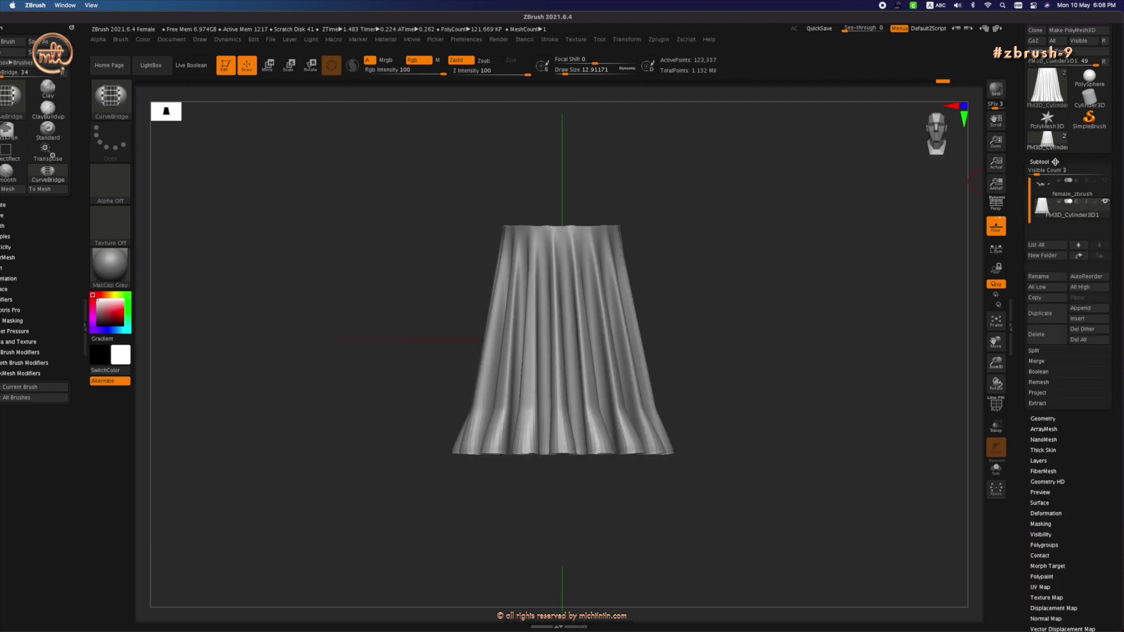
pyautogui.click(1106, 182)
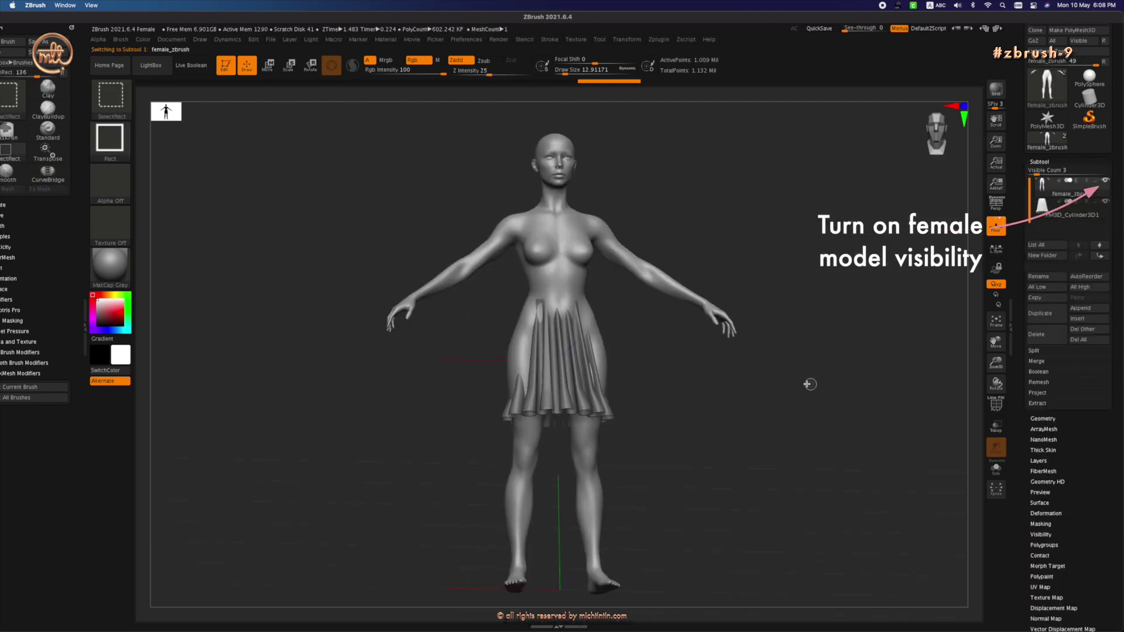
pyautogui.press('f')
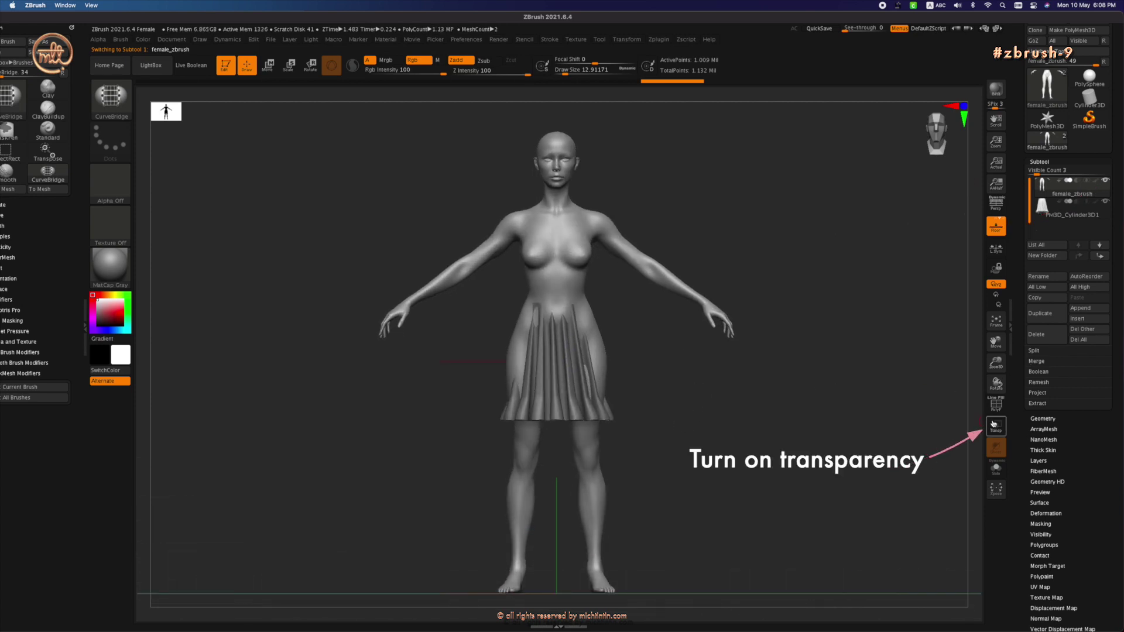
pyautogui.click(996, 427)
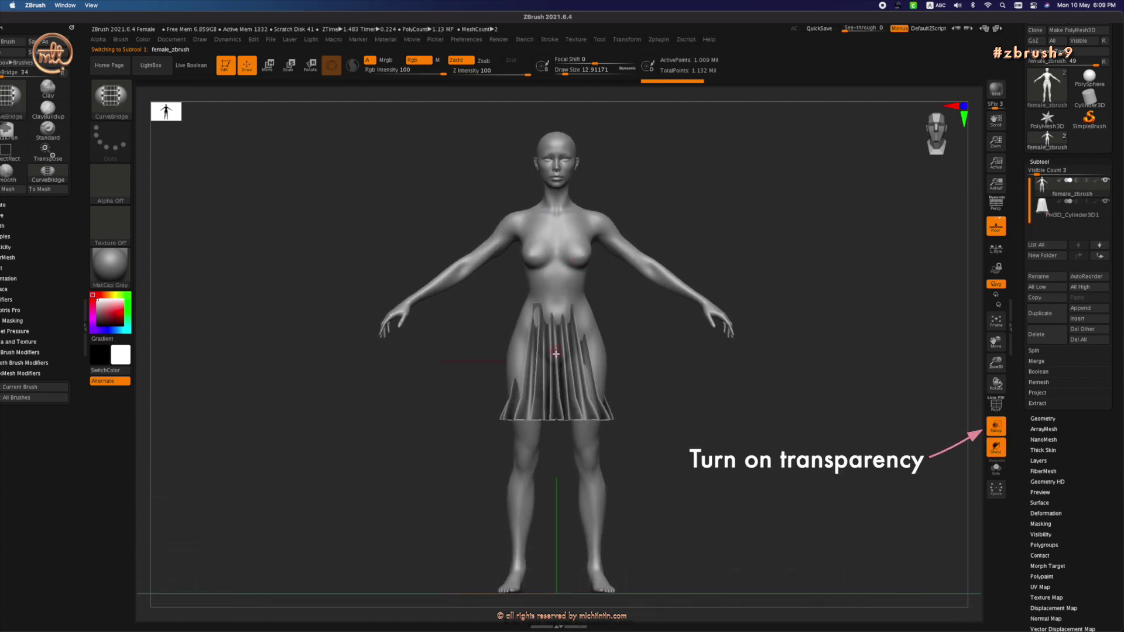
pyautogui.moveTo(678, 389); pyautogui.dragTo(778, 276)
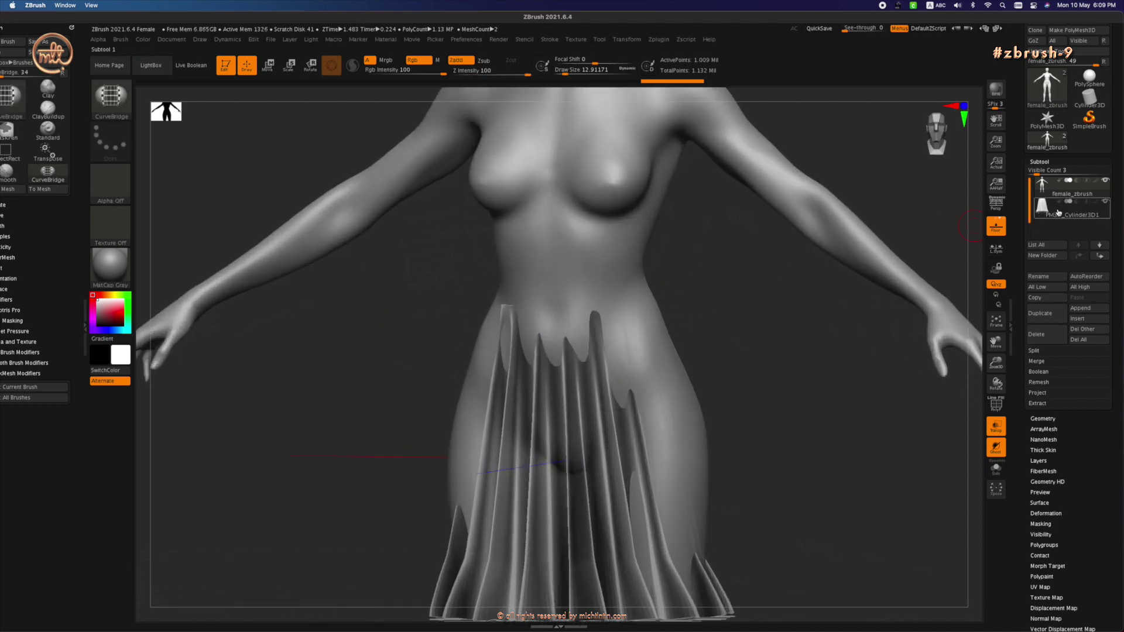
pyautogui.click(1057, 209)
pyautogui.moveTo(771, 359)
pyautogui.mouseDown()
pyautogui.moveTo(532, 336)
pyautogui.moveTo(677, 407)
pyautogui.moveTo(735, 399)
pyautogui.mouseUp()
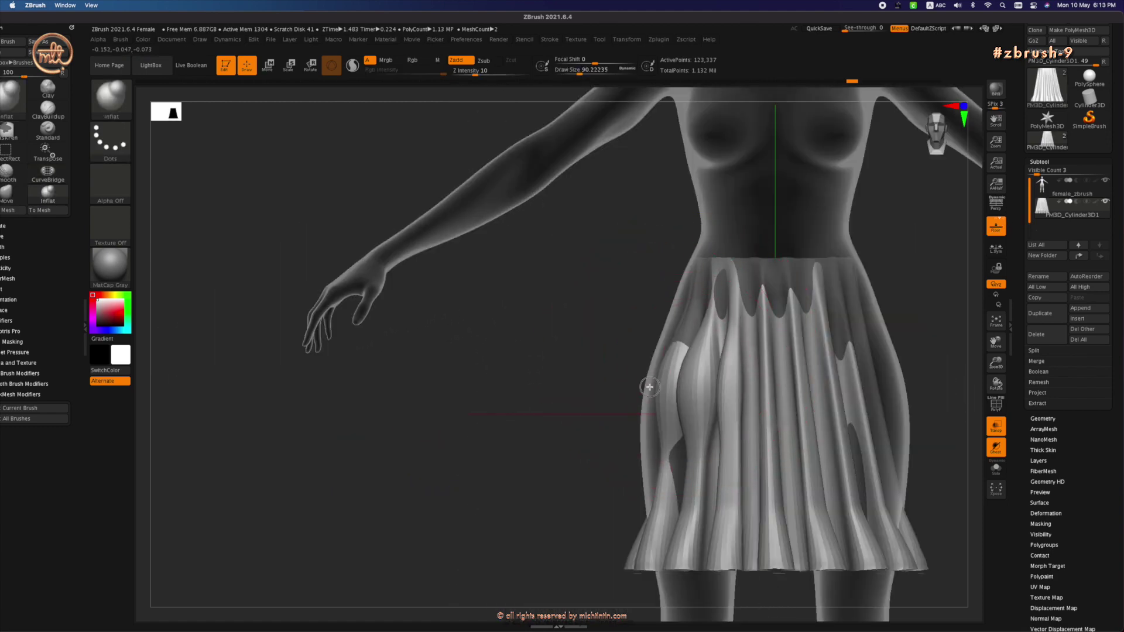
# Step: Select the ClothMove brush, enlarge it to a draw size of about 116, and pull the skirt's side outward over the hip
pyautogui.press('b')
pyautogui.press('c')
pyautogui.press('v')
pyautogui.press('b')
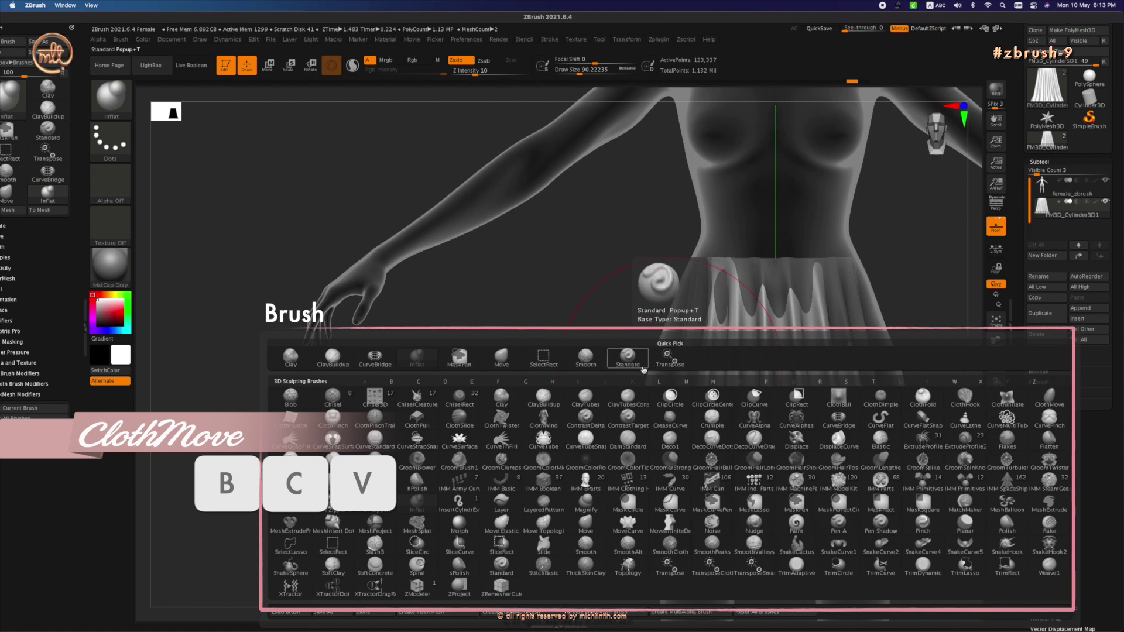
pyautogui.press('c')
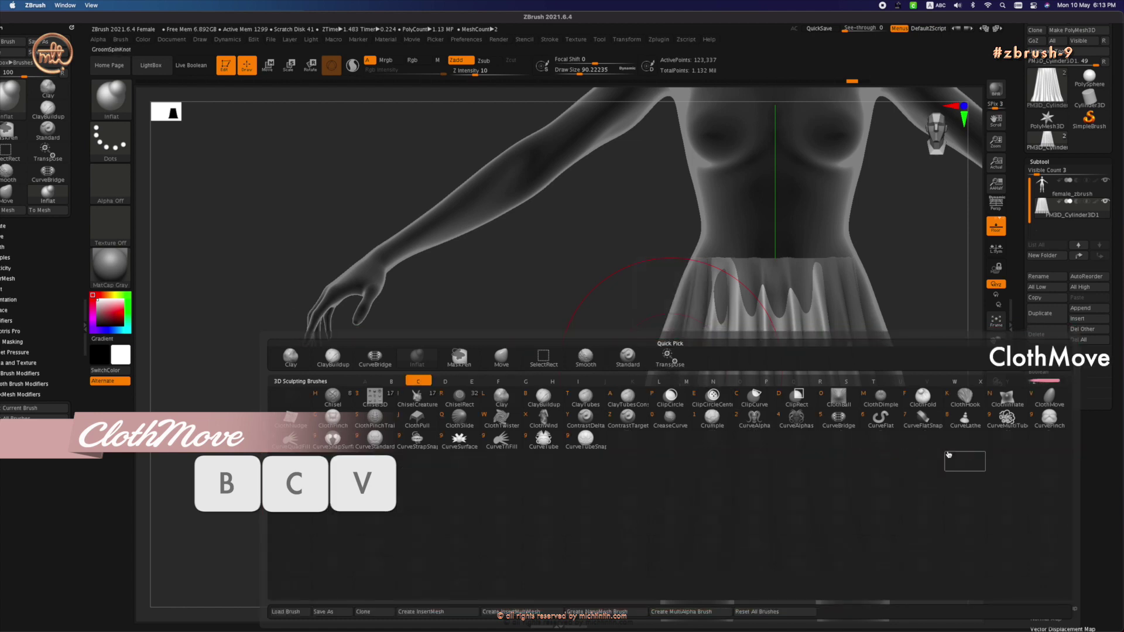
pyautogui.press('v')
pyautogui.moveTo(700, 397)
pyautogui.mouseDown()
pyautogui.moveTo(665, 392)
pyautogui.moveTo(679, 390)
pyautogui.mouseUp()
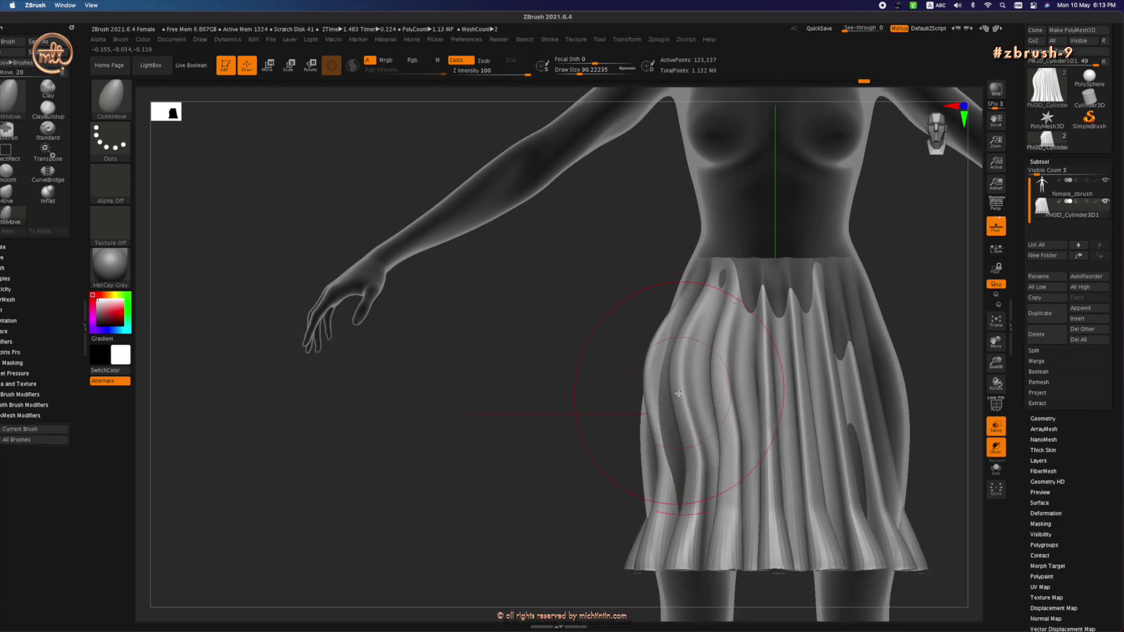
pyautogui.hotkey('ctrl', 'z')
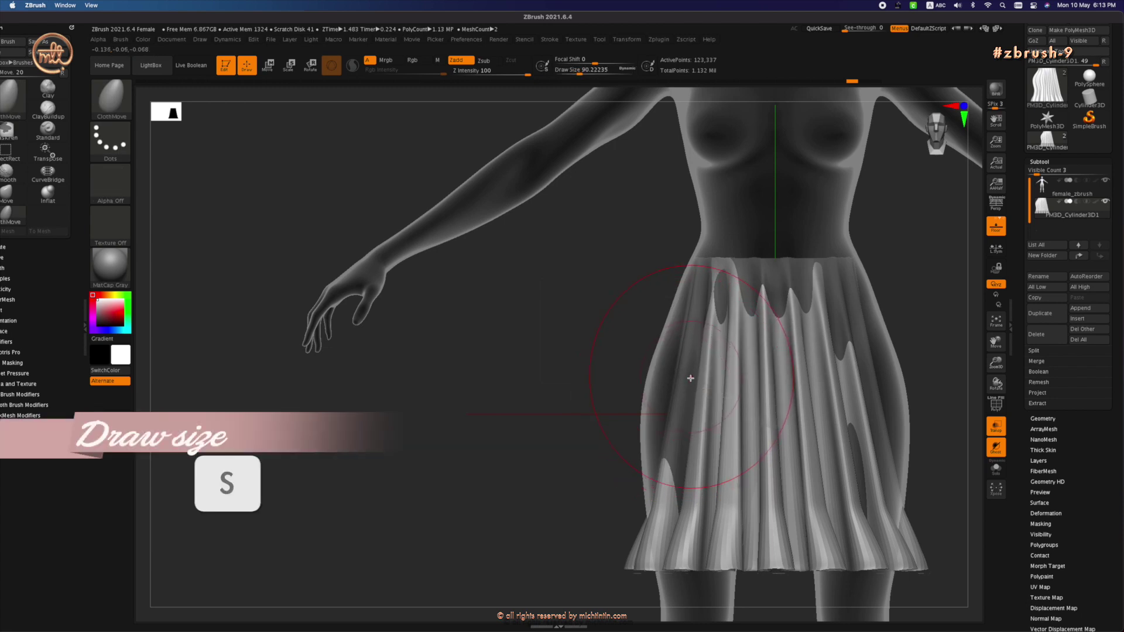
pyautogui.moveTo(689, 382); pyautogui.dragTo(701, 385)
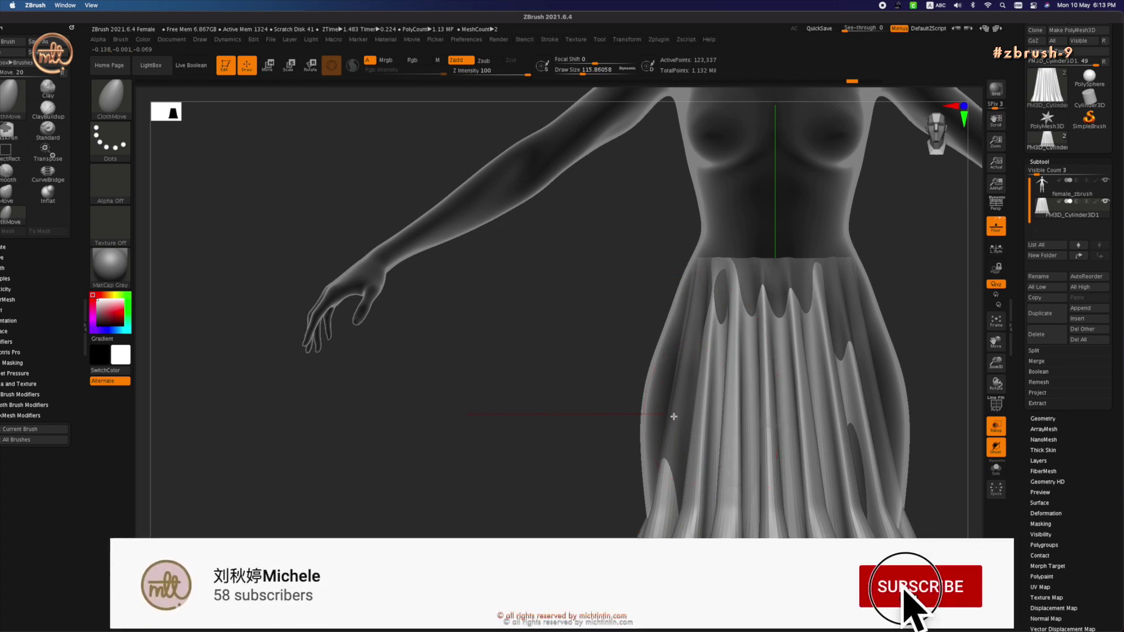
pyautogui.moveTo(674, 416); pyautogui.dragTo(664, 431)
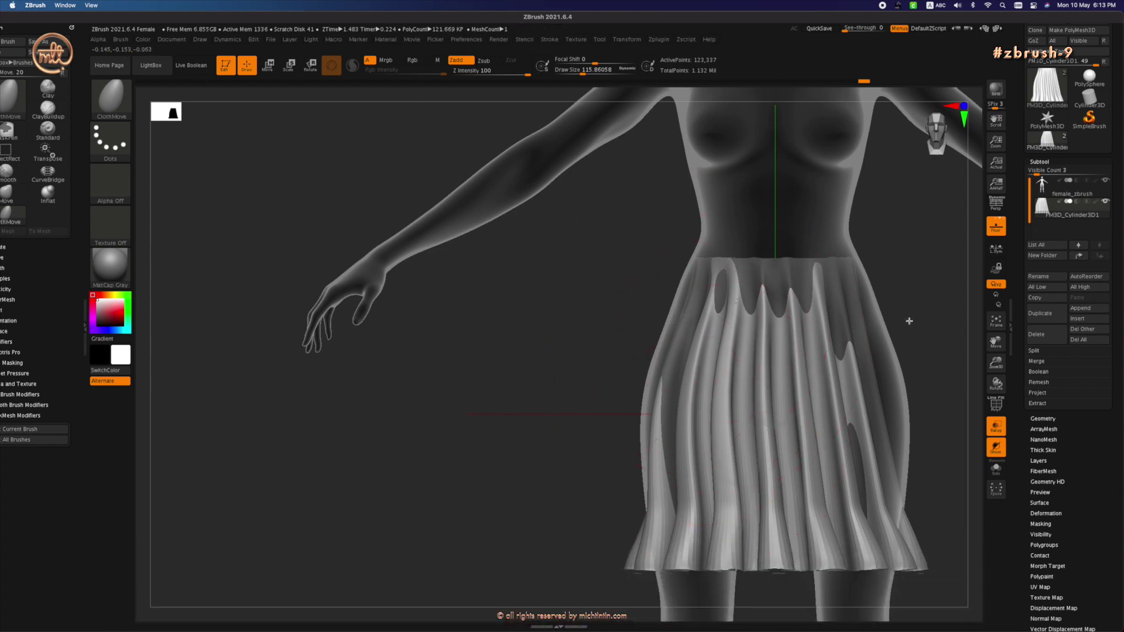
# Step: Redo the ClothMove strokes that fit the skirt around the hips and back, and turn on the polyframe
pyautogui.hotkey('ctrl', 'shift', 'z')
pyautogui.hotkey('ctrl', 'shift', 'z')
pyautogui.hotkey('ctrl', 'shift', 'z')
pyautogui.hotkey('ctrl', 'shift', 'z')
pyautogui.moveTo(620, 462); pyautogui.dragTo(1083, 418)
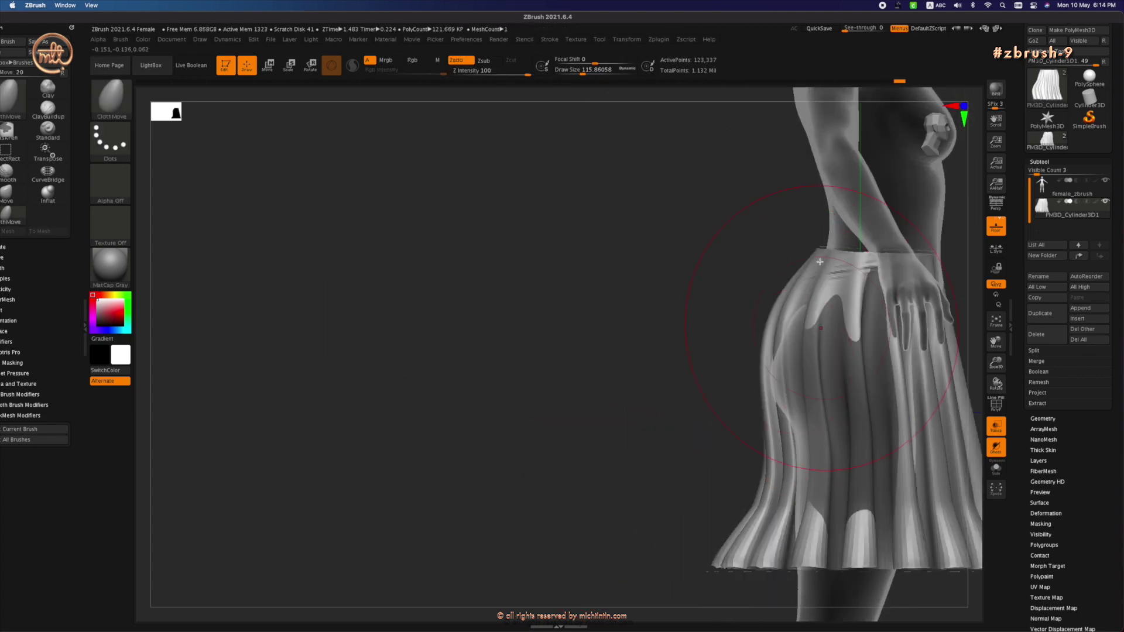
pyautogui.hotkey('ctrl', 'shift', 'z')
pyautogui.hotkey('ctrl', 'shift', 'z')
pyautogui.moveTo(666, 396); pyautogui.dragTo(765, 364)
pyautogui.press('f')
pyautogui.hotkey('shift', 'f')
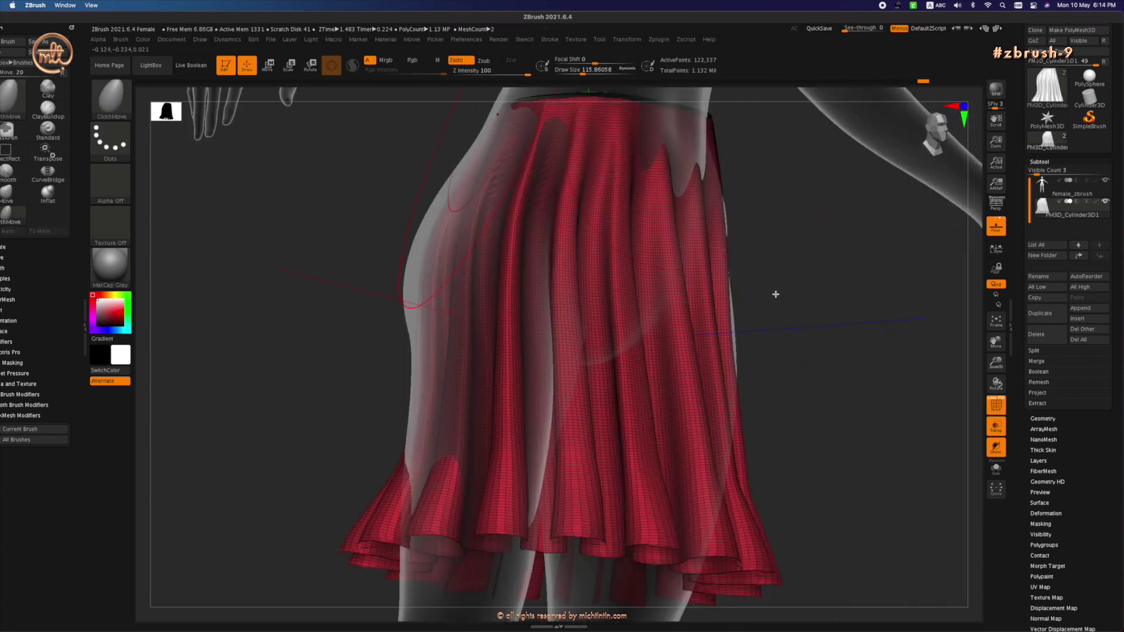
# Step: Widen the skirt around the body with the Gizmo and return to drawing mode
pyautogui.moveTo(775, 294); pyautogui.dragTo(441, 258)
pyautogui.click(228, 39)
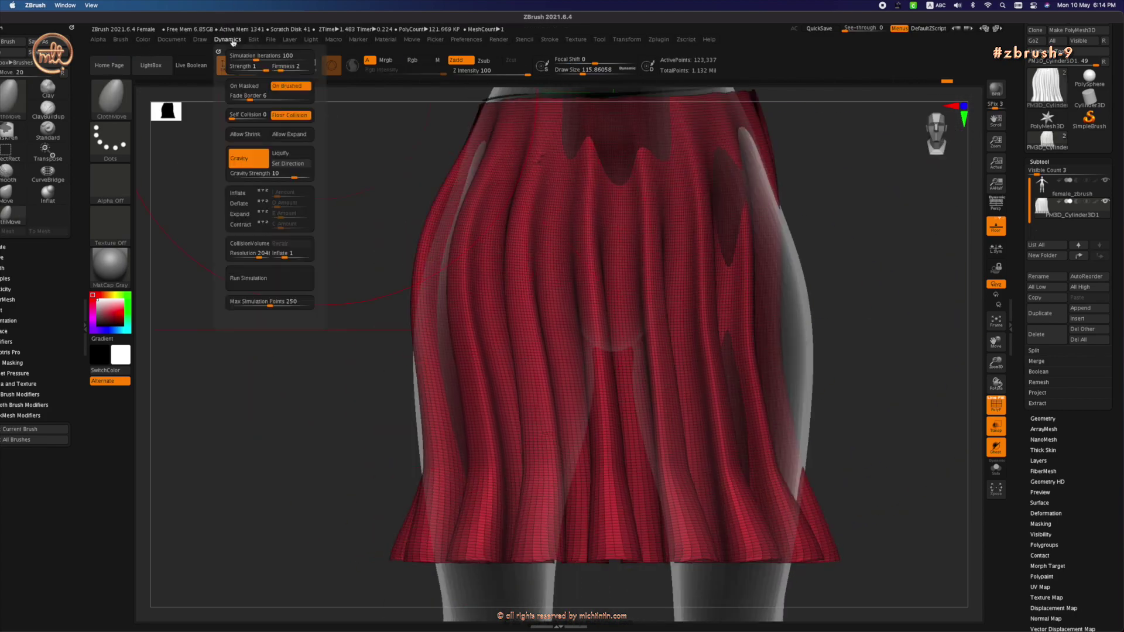
pyautogui.moveTo(410, 415)
pyautogui.mouseDown()
pyautogui.moveTo(582, 379)
pyautogui.moveTo(712, 370)
pyautogui.moveTo(573, 280)
pyautogui.mouseUp()
pyautogui.press('w')
pyautogui.click(273, 453)
pyautogui.press('q')
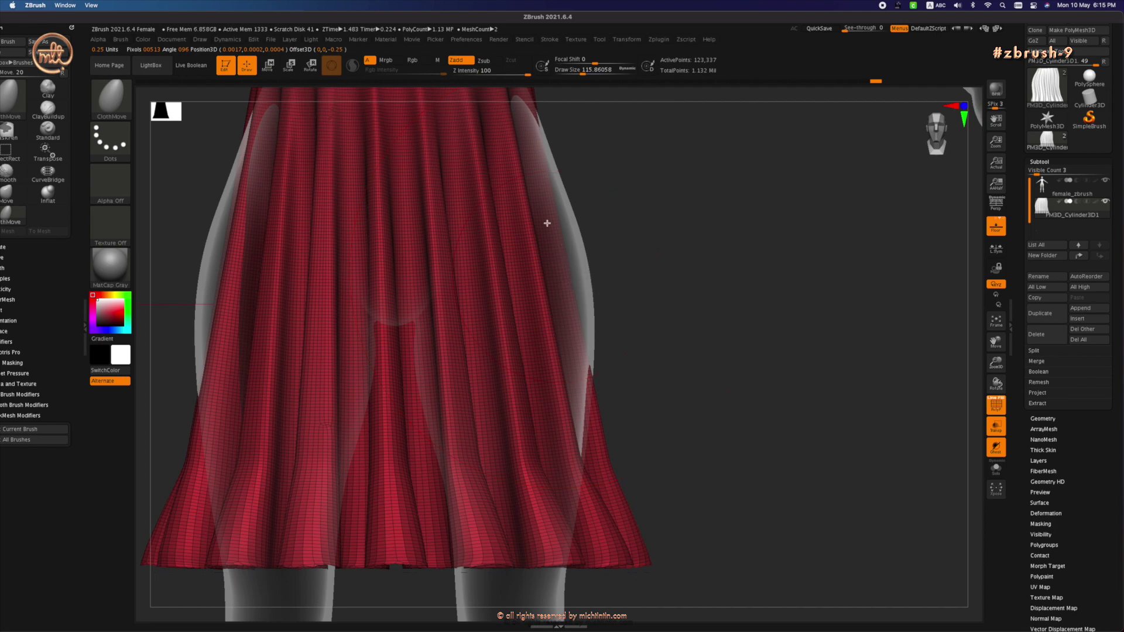
# Step: Move the skirt slightly down the body with the Gizmo
pyautogui.press('f')
pyautogui.keyDown('alt'); pyautogui.moveTo(630, 321); pyautogui.dragTo(655, 352); pyautogui.keyUp('alt')
pyautogui.moveTo(656, 351); pyautogui.dragTo(592, 273)
pyautogui.press('w')
pyautogui.moveTo(504, 311); pyautogui.dragTo(505, 327)
pyautogui.press('q')
# Step: Pull the skirt's side outward over the hip and thigh with the ClothMove brush in a front view
pyautogui.keyDown('shift'); pyautogui.moveTo(673, 319); pyautogui.dragTo(601, 317); pyautogui.keyUp('shift')
pyautogui.moveTo(614, 376); pyautogui.dragTo(622, 376)
pyautogui.moveTo(393, 322); pyautogui.dragTo(379, 326)
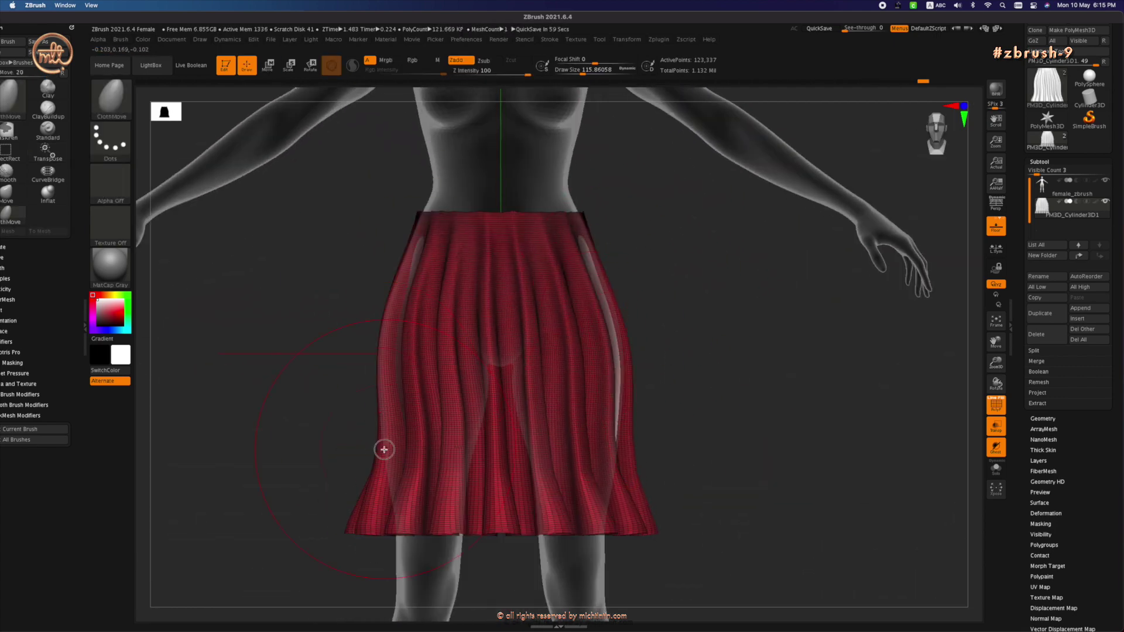
pyautogui.moveTo(384, 449); pyautogui.dragTo(372, 441)
# Step: Shape the skirt's back and hem over the buttocks with the Move brush in side views
pyautogui.keyDown('shift'); pyautogui.moveTo(674, 316); pyautogui.dragTo(496, 303); pyautogui.keyUp('shift')
pyautogui.press('b')
pyautogui.press('m')
pyautogui.press('v')
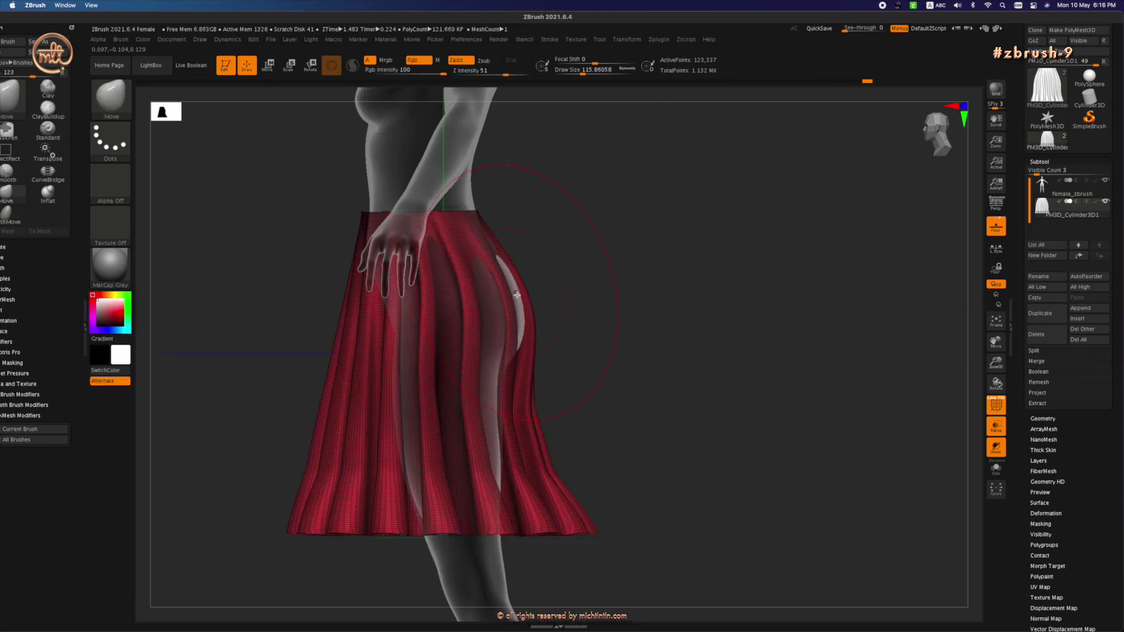
pyautogui.moveTo(547, 531)
pyautogui.mouseDown()
pyautogui.moveTo(678, 446)
pyautogui.moveTo(321, 289)
pyautogui.moveTo(330, 446)
pyautogui.moveTo(572, 451)
pyautogui.moveTo(740, 408)
pyautogui.moveTo(769, 363)
pyautogui.moveTo(367, 341)
pyautogui.moveTo(271, 472)
pyautogui.moveTo(307, 423)
pyautogui.moveTo(540, 346)
pyautogui.moveTo(388, 333)
pyautogui.moveTo(381, 452)
pyautogui.moveTo(276, 536)
pyautogui.moveTo(647, 469)
pyautogui.moveTo(364, 511)
pyautogui.moveTo(677, 533)
pyautogui.moveTo(381, 415)
pyautogui.mouseUp()
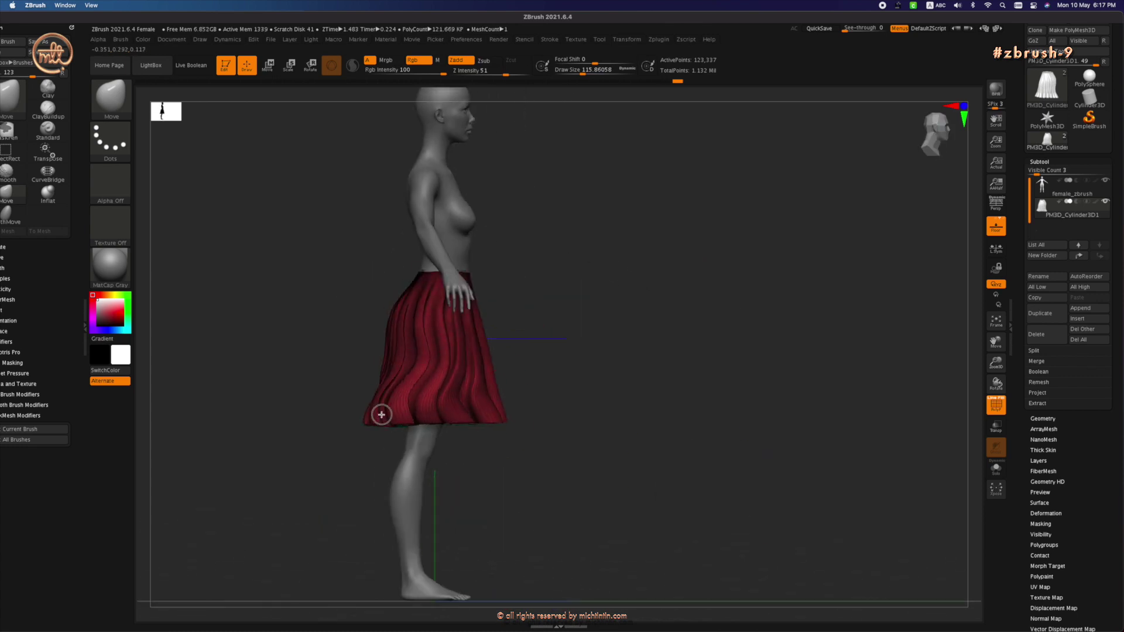
pyautogui.moveTo(575, 447); pyautogui.dragTo(489, 377)
# Step: Stretch the skirt vertically into a long skirt with the Gizmo and move it down to the waist
pyautogui.press('w')
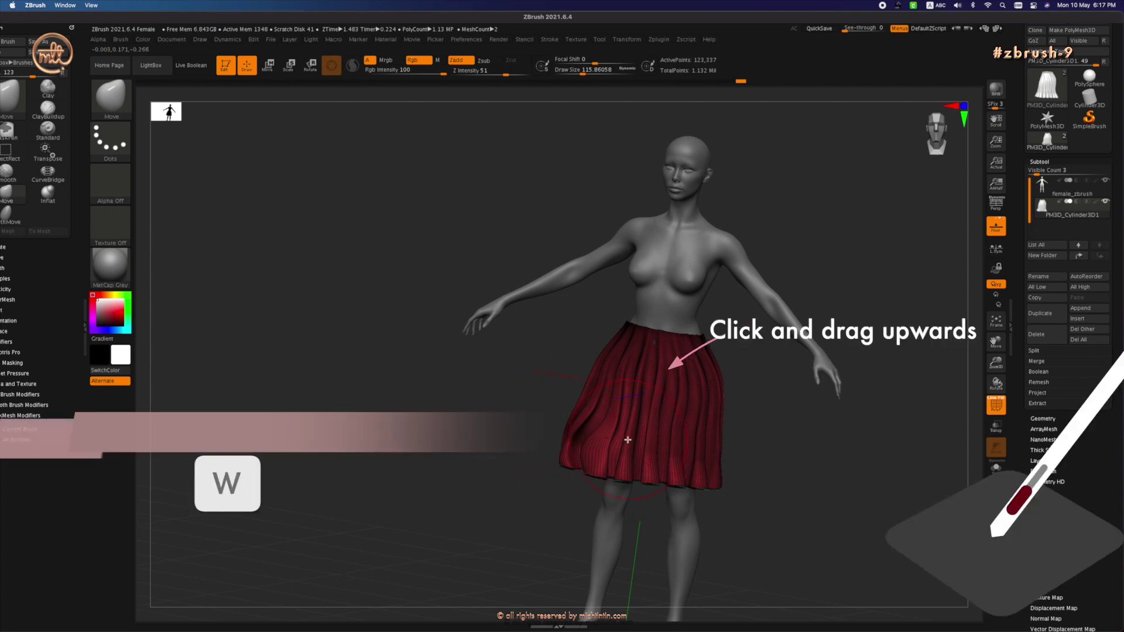
pyautogui.moveTo(663, 372); pyautogui.dragTo(656, 404)
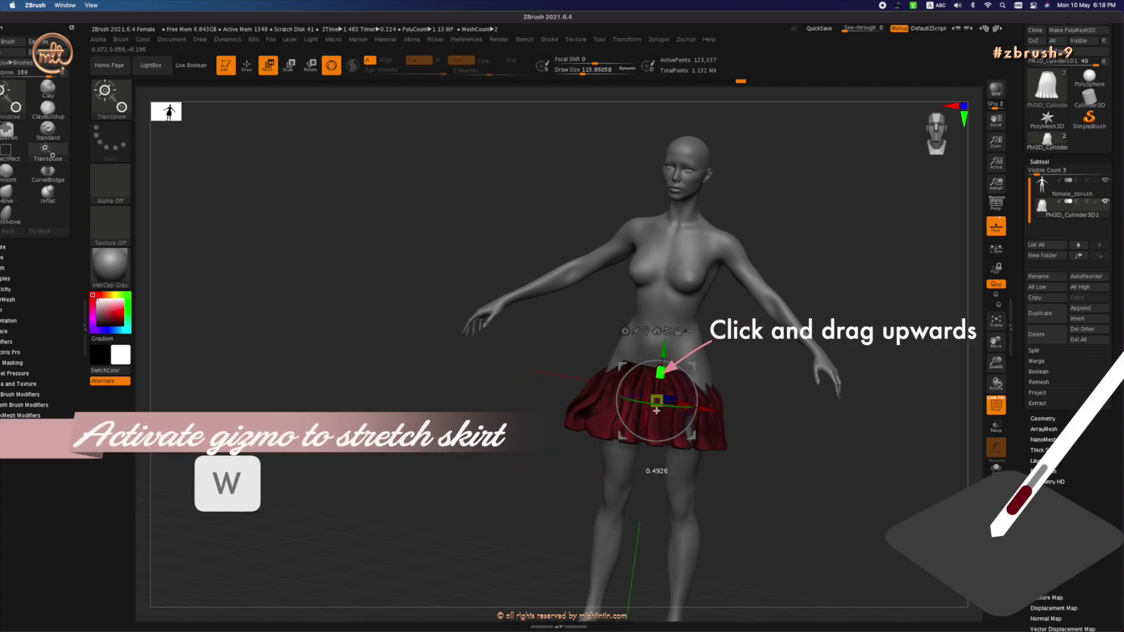
pyautogui.hotkey('ctrl', 'z')
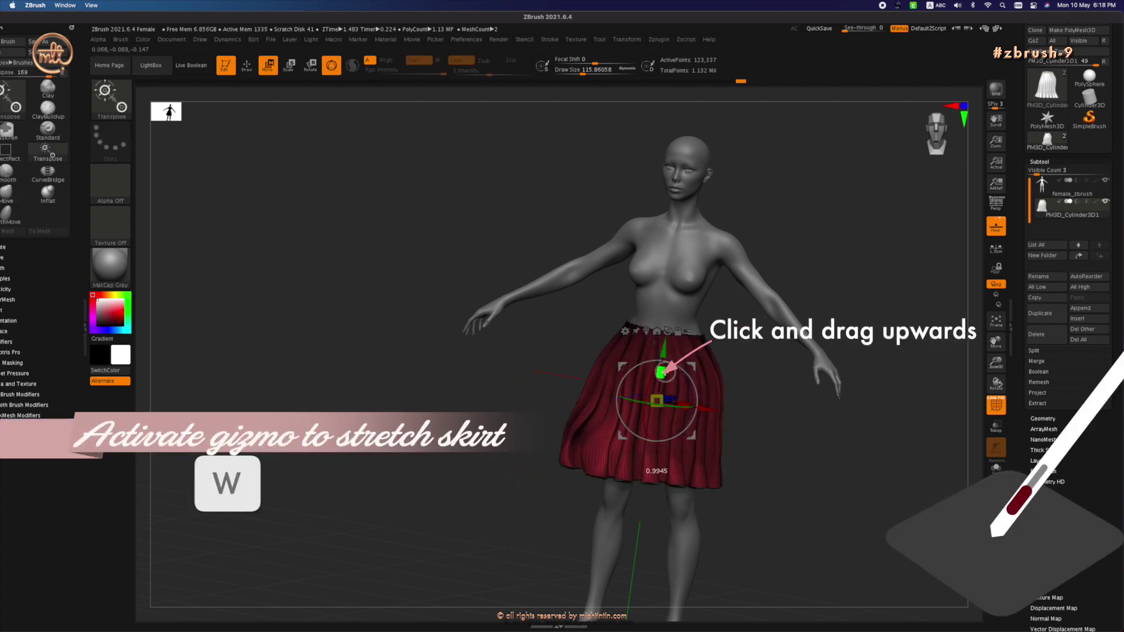
pyautogui.moveTo(662, 372); pyautogui.dragTo(688, 285)
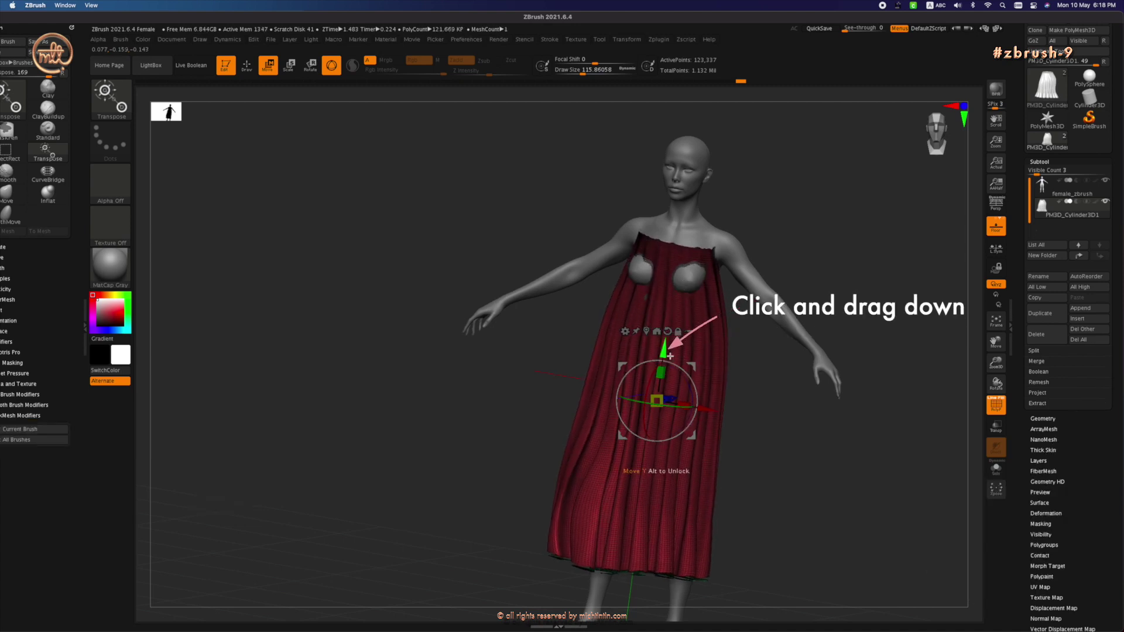
pyautogui.moveTo(667, 349); pyautogui.dragTo(653, 415)
# Step: Adjust the long skirt's length with the Gizmo in a front view so the hem sits just above the feet
pyautogui.keyDown('shift'); pyautogui.moveTo(785, 466); pyautogui.dragTo(802, 459); pyautogui.keyUp('shift')
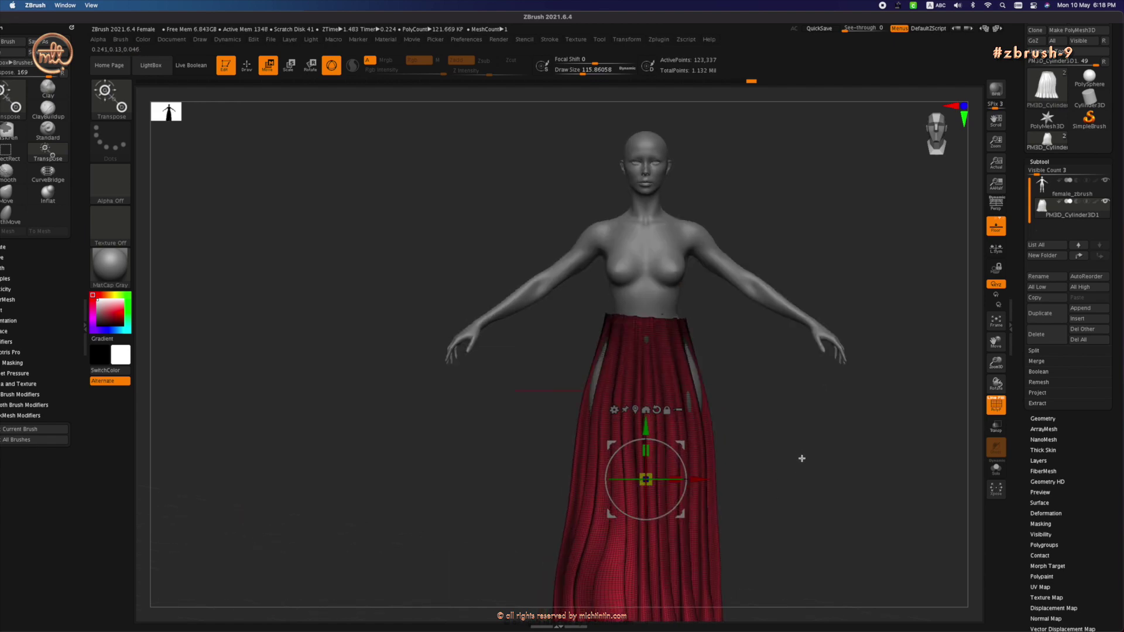
pyautogui.press('f')
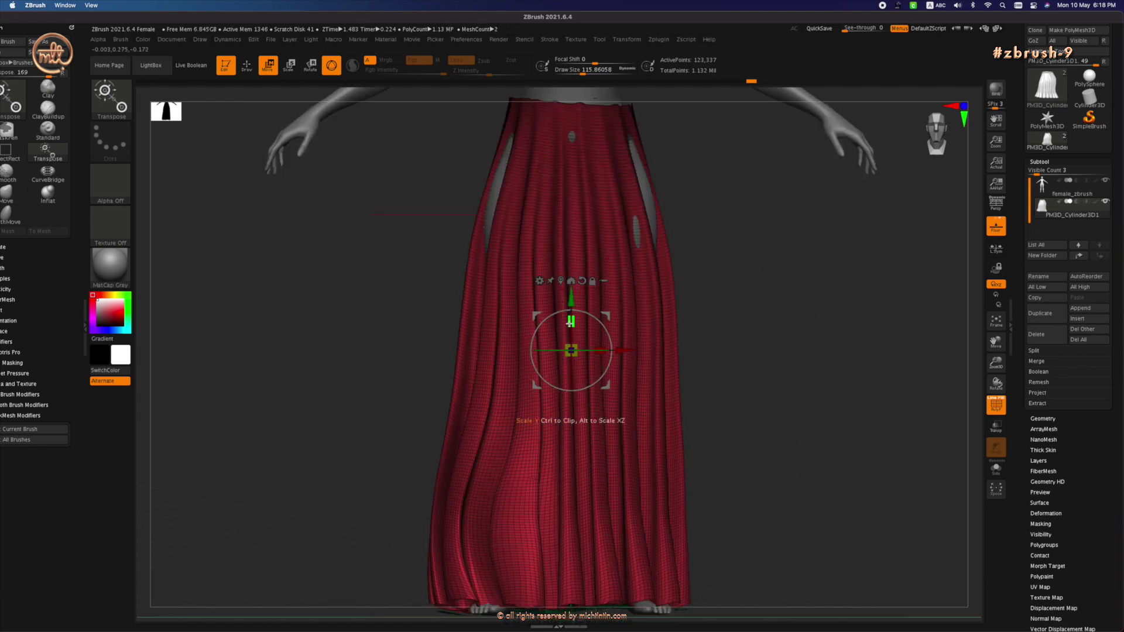
pyautogui.moveTo(572, 320); pyautogui.dragTo(573, 285)
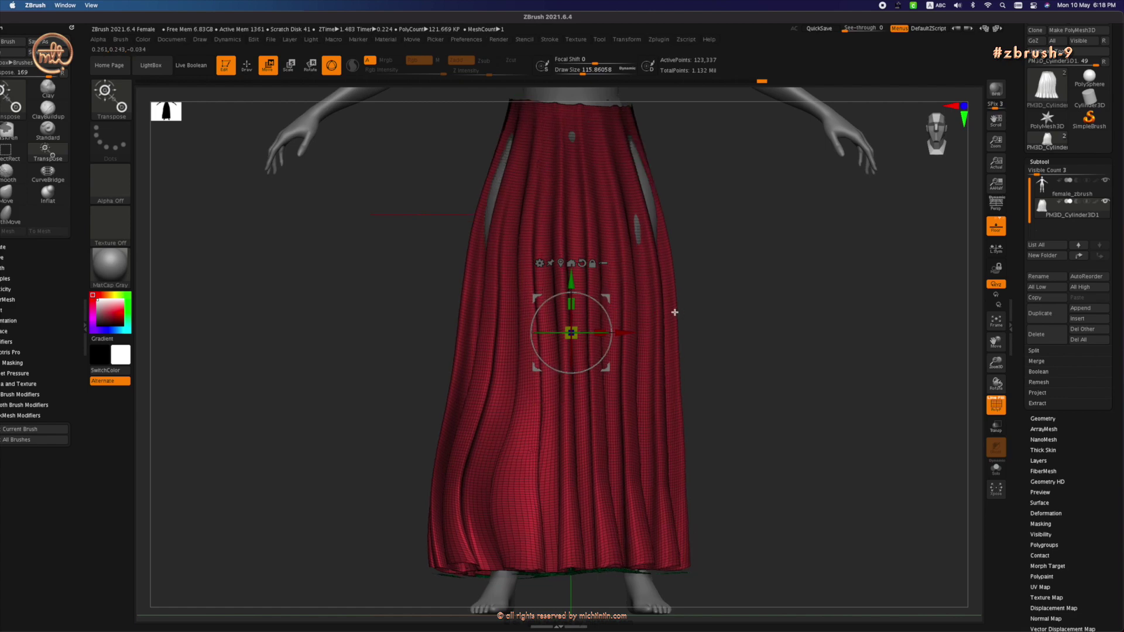
pyautogui.press('q')
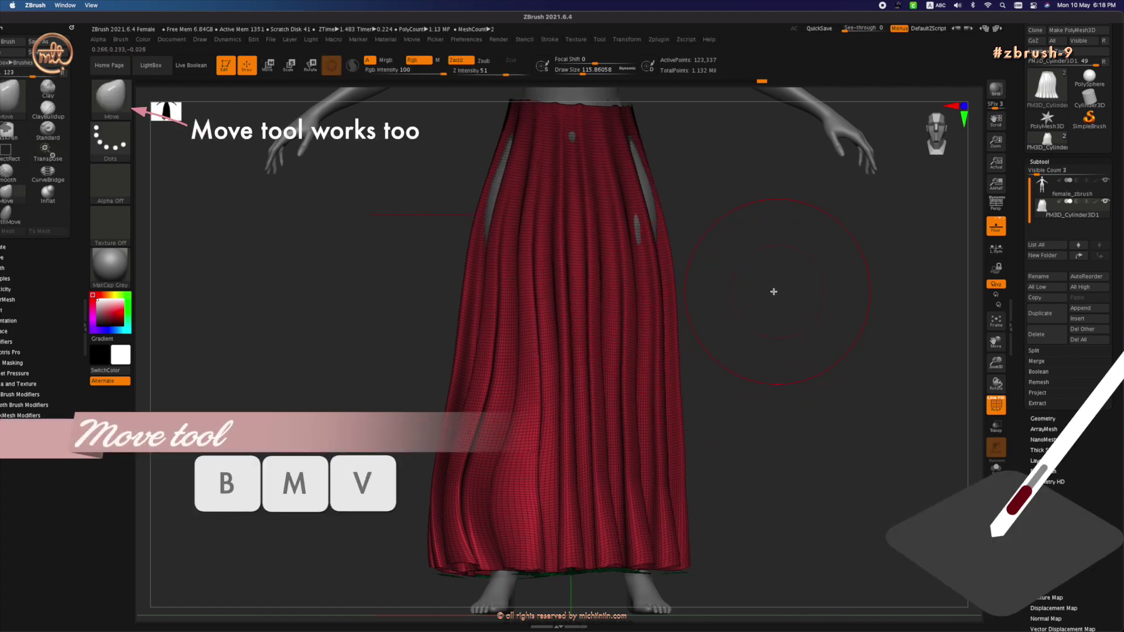
# Step: Refine the long skirt's silhouette from the front and both sides with the Move brush
pyautogui.moveTo(774, 292)
pyautogui.keyDown('ctrl'); pyautogui.mouseDown(button='right')
pyautogui.moveTo(691, 262)
pyautogui.moveTo(627, 190)
pyautogui.mouseUp(button='right'); pyautogui.keyUp('ctrl')
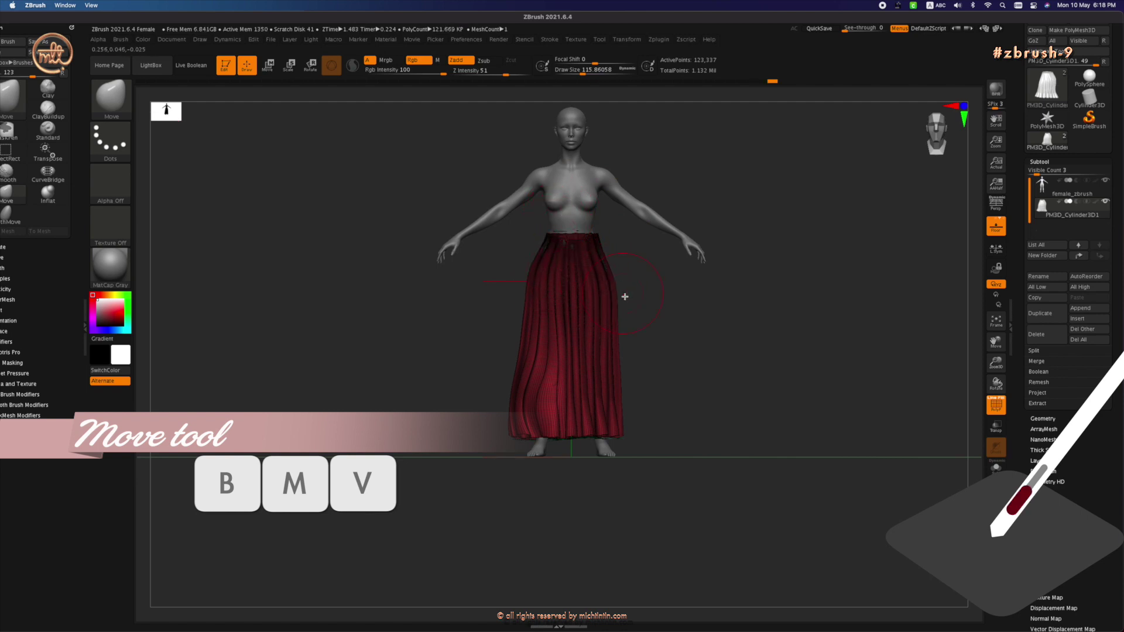
pyautogui.moveTo(612, 341); pyautogui.dragTo(716, 389)
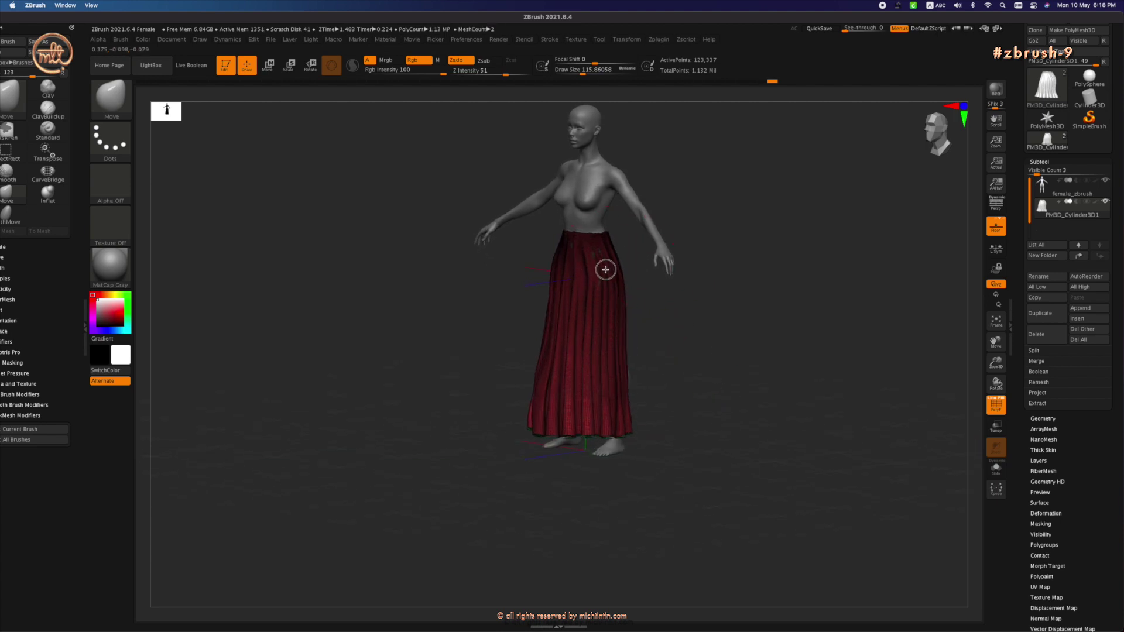
pyautogui.moveTo(635, 382)
pyautogui.keyDown('shift'); pyautogui.mouseDown()
pyautogui.moveTo(647, 286)
pyautogui.moveTo(632, 387)
pyautogui.mouseUp(); pyautogui.keyUp('shift')
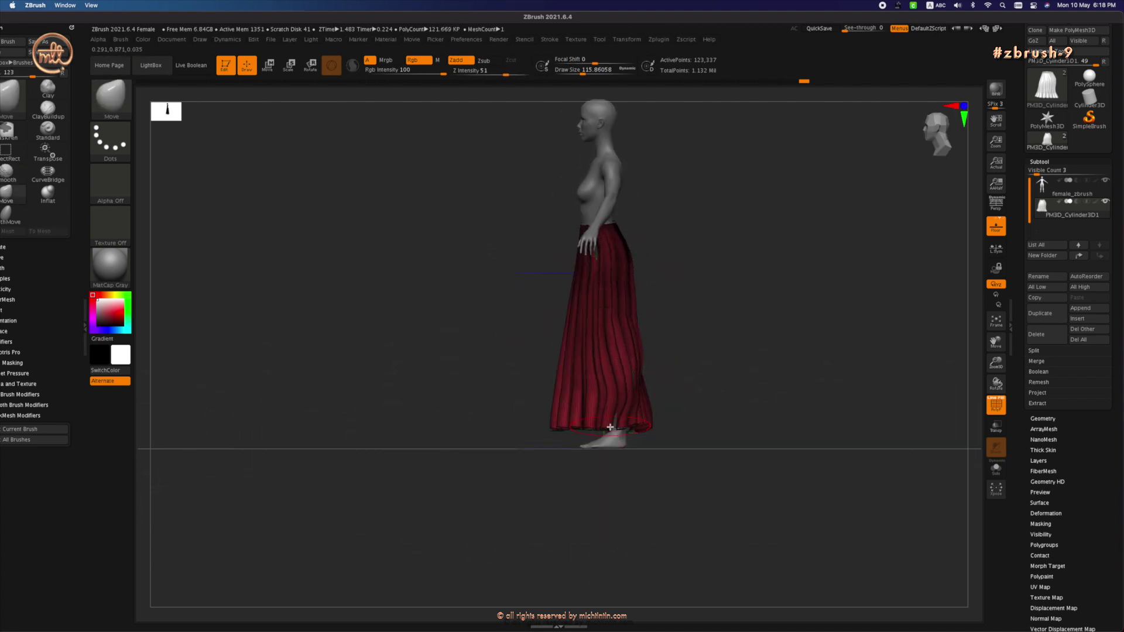
pyautogui.moveTo(610, 426); pyautogui.dragTo(614, 247)
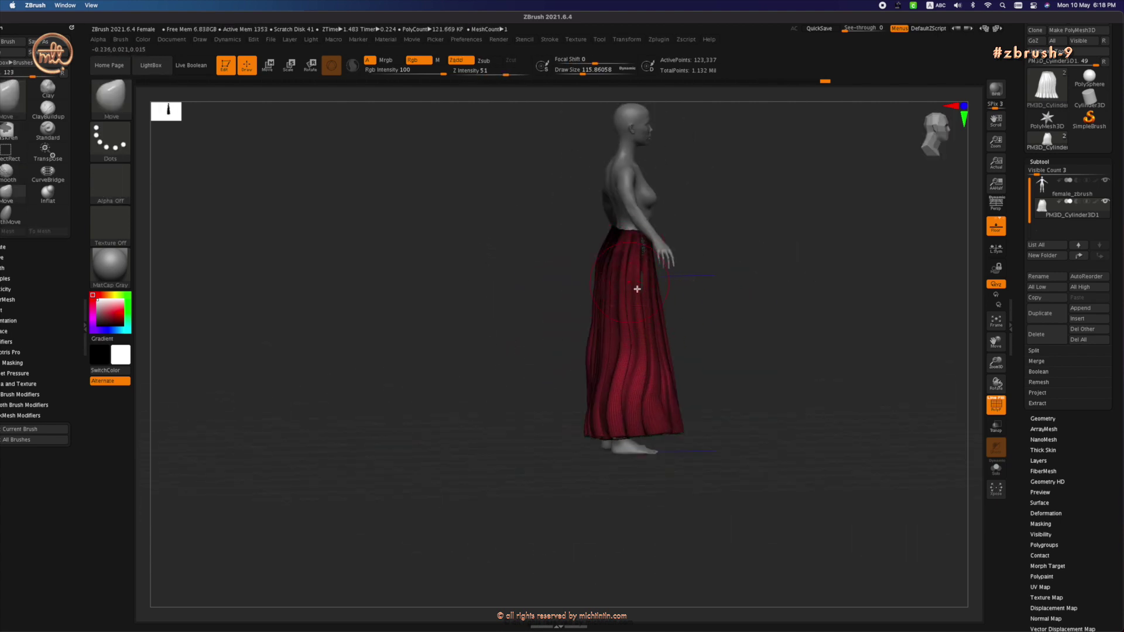
pyautogui.moveTo(638, 289)
pyautogui.mouseDown(button='right')
pyautogui.moveTo(795, 464)
pyautogui.moveTo(622, 411)
pyautogui.mouseUp(button='right')
pyautogui.moveTo(622, 411); pyautogui.dragTo(615, 413)
# Step: Lower the long skirt slightly on the body with the Gizmo in a side view
pyautogui.press('w')
pyautogui.moveTo(603, 277); pyautogui.dragTo(604, 287)
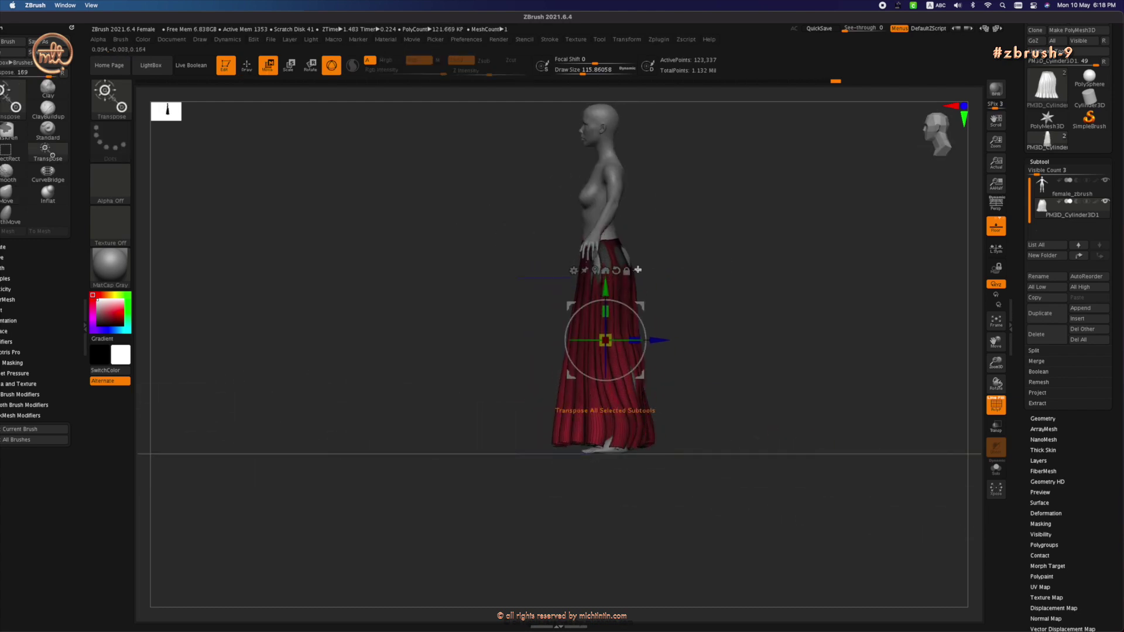
pyautogui.press('q')
# Step: Reshape the skirt's side, hem and waist outline with the Move brush in a front view
pyautogui.moveTo(717, 312)
pyautogui.mouseDown()
pyautogui.moveTo(406, 229)
pyautogui.moveTo(363, 232)
pyautogui.mouseUp()
pyautogui.moveTo(615, 251); pyautogui.dragTo(768, 387)
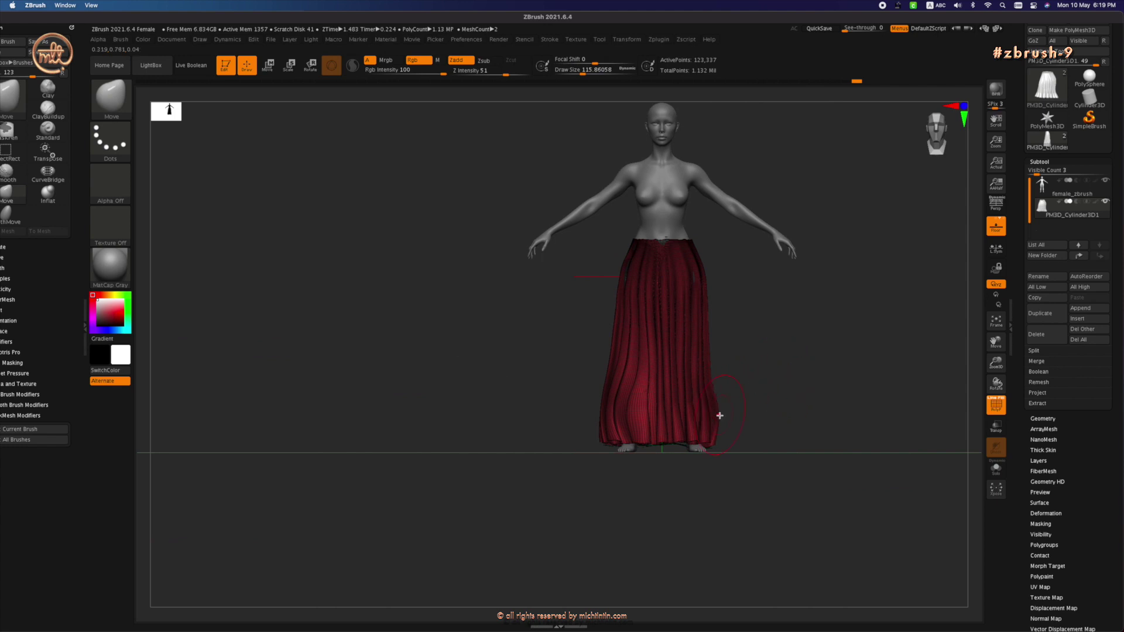
pyautogui.moveTo(713, 409); pyautogui.dragTo(703, 409)
pyautogui.moveTo(515, 419); pyautogui.dragTo(576, 410)
pyautogui.moveTo(720, 281); pyautogui.dragTo(693, 284)
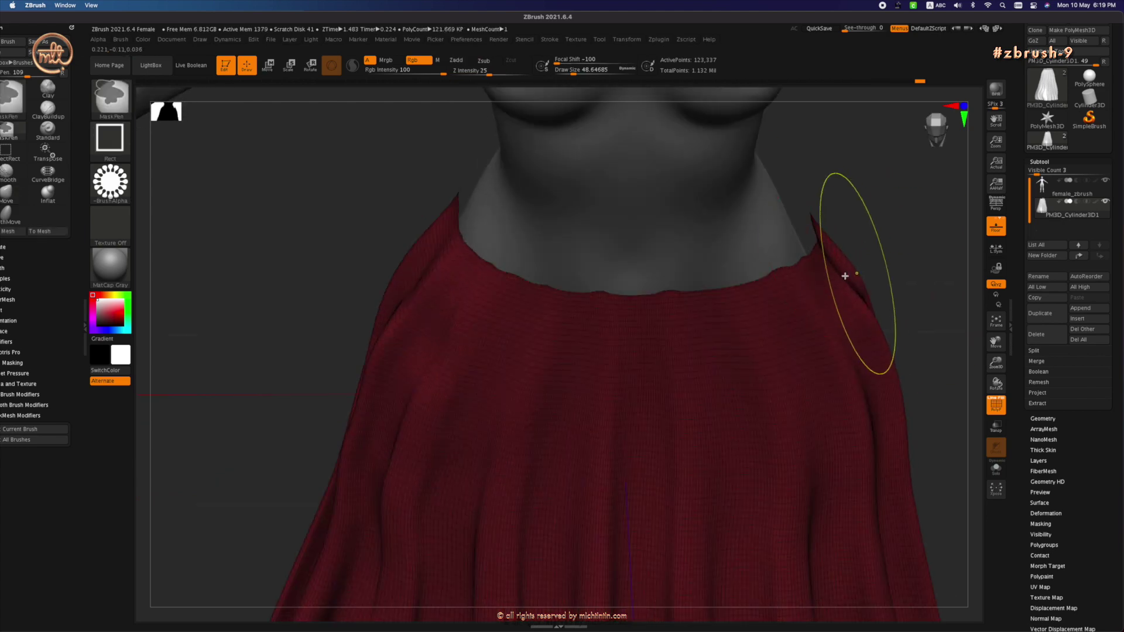
# Step: Enlarge the Move brush to a draw size of about 453 and fit the skirt's waist edge to the body
pyautogui.press('s')
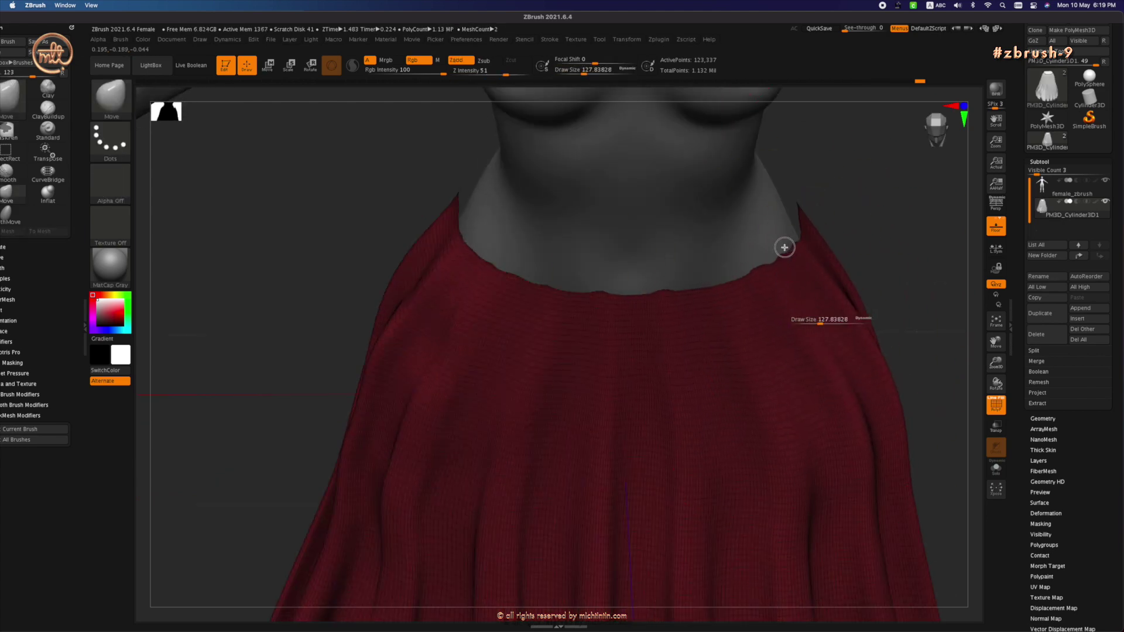
pyautogui.moveTo(819, 322); pyautogui.dragTo(844, 322)
pyautogui.moveTo(845, 323)
pyautogui.mouseDown(button='right')
pyautogui.moveTo(790, 334)
pyautogui.moveTo(760, 221)
pyautogui.mouseUp(button='right')
pyautogui.moveTo(659, 321); pyautogui.dragTo(645, 314)
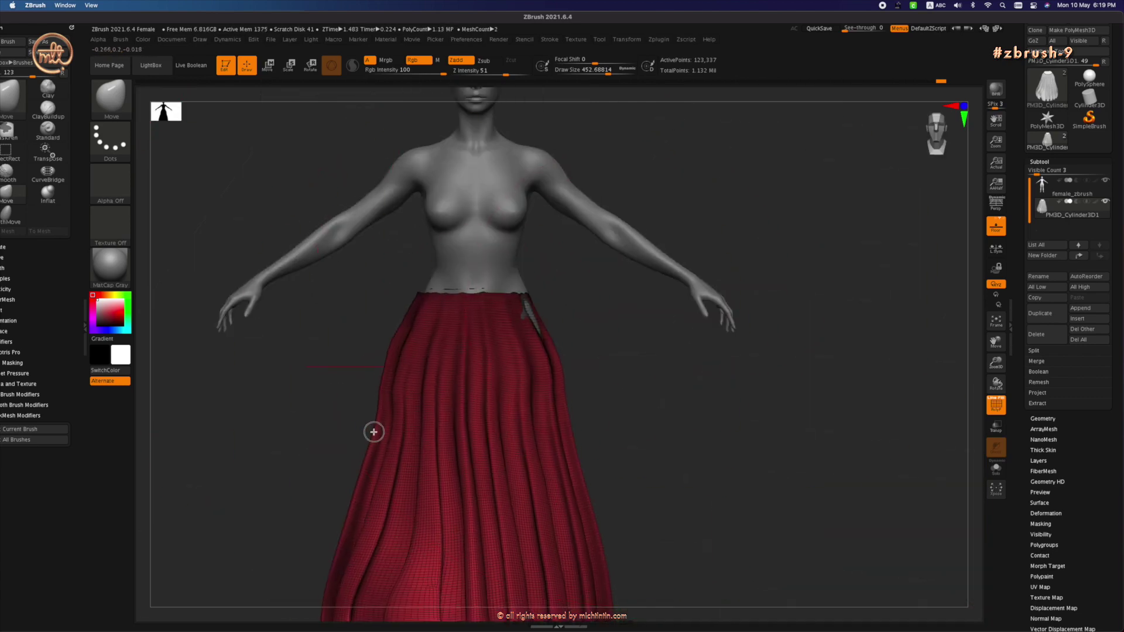
# Step: Reduce the Move brush to a draw size of about 136 and pull both sides of the skirt outward
pyautogui.press('s')
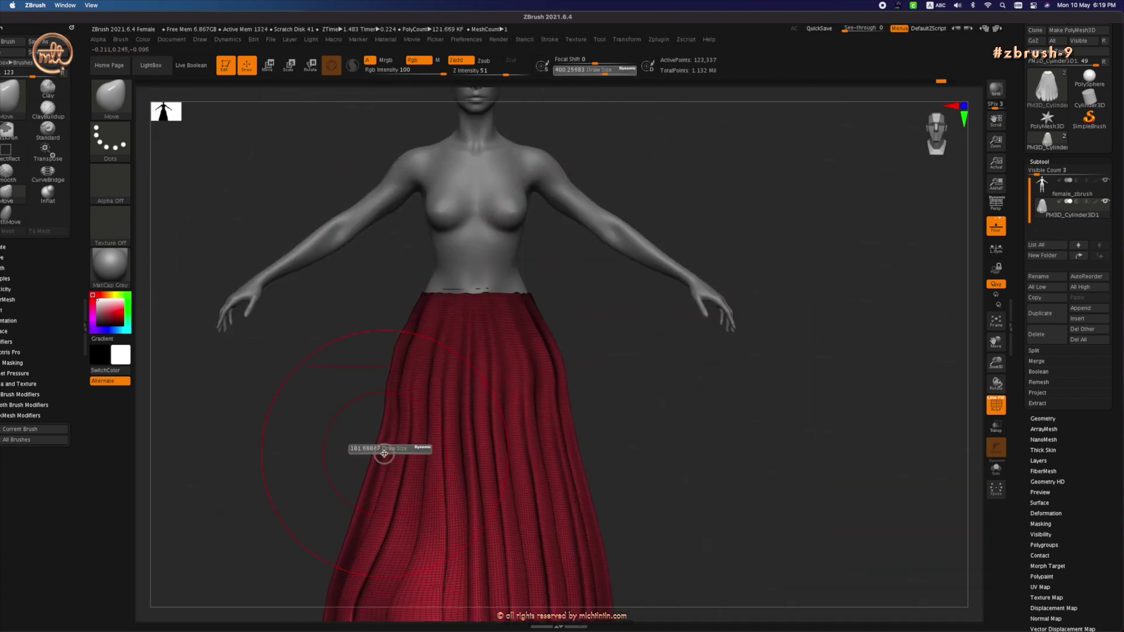
pyautogui.moveTo(549, 460); pyautogui.dragTo(569, 460)
pyautogui.moveTo(546, 395); pyautogui.dragTo(561, 391)
pyautogui.moveTo(572, 519); pyautogui.dragTo(587, 527)
pyautogui.moveTo(400, 499); pyautogui.dragTo(382, 494)
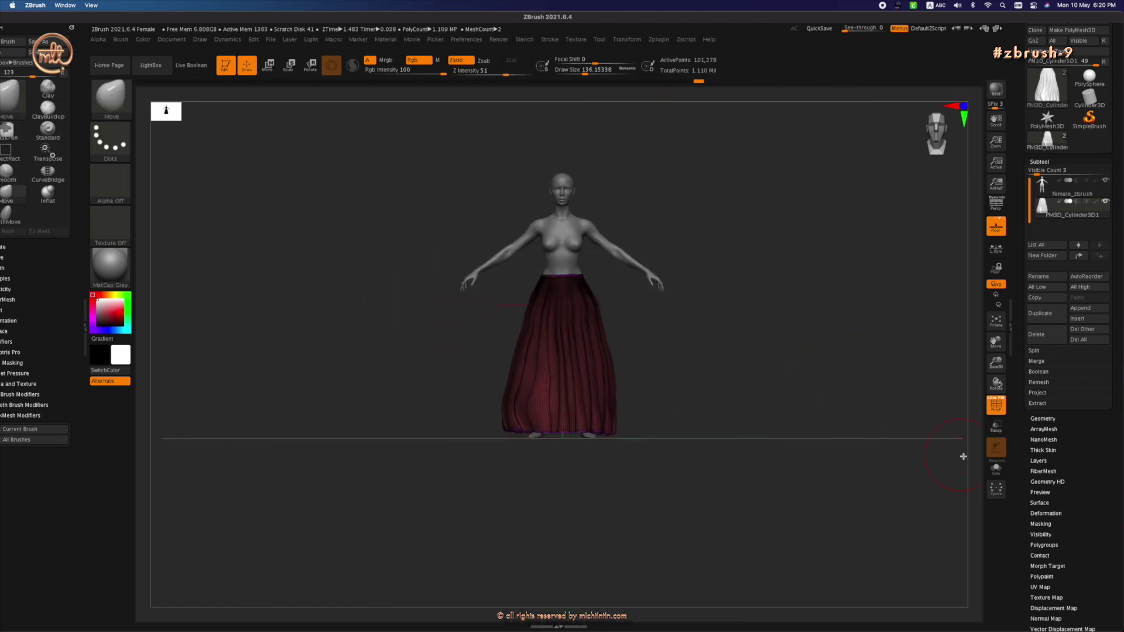
# Step: Turn on transparency, turn off the polyframe, and view the skirt's pleats from the front
pyautogui.click(996, 428)
pyautogui.click(995, 427)
pyautogui.click(996, 428)
pyautogui.click(995, 406)
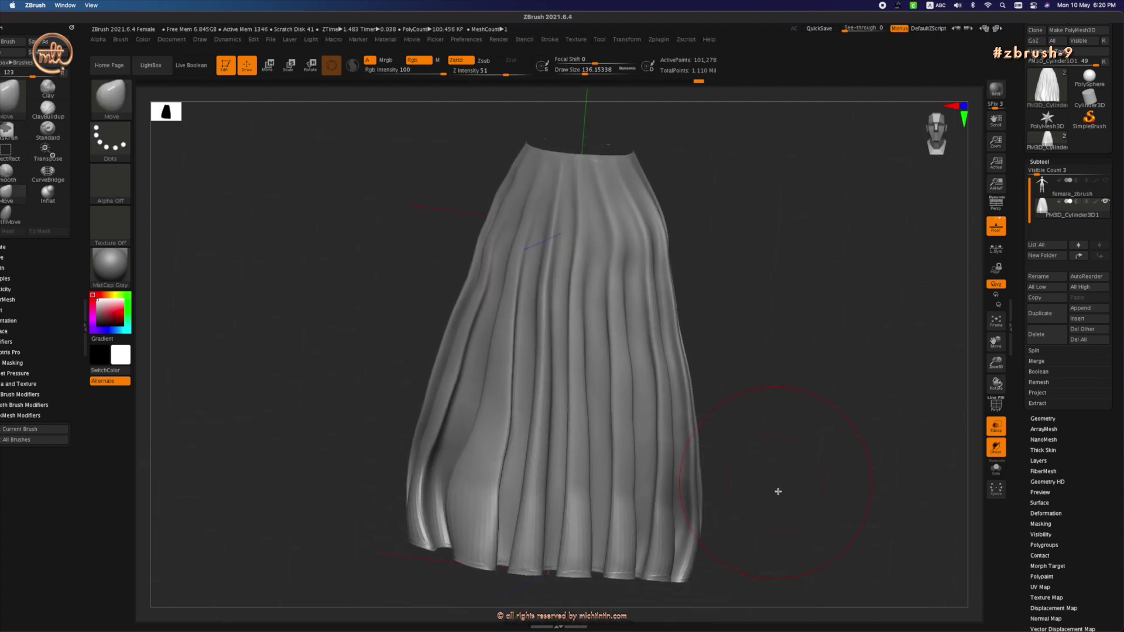
pyautogui.moveTo(778, 492); pyautogui.dragTo(760, 234)
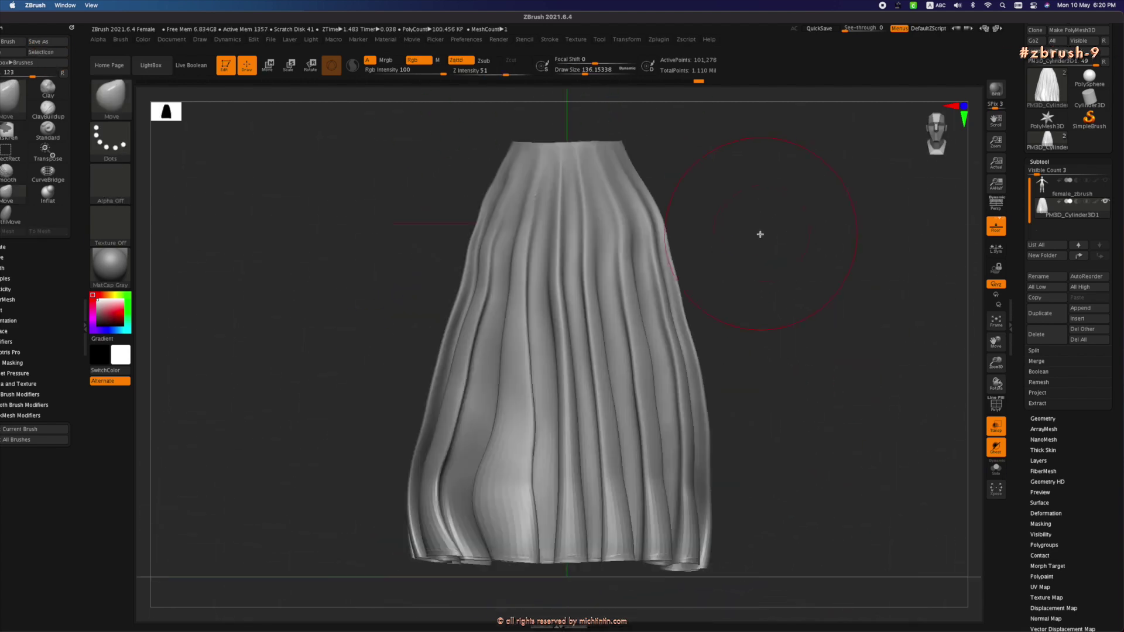